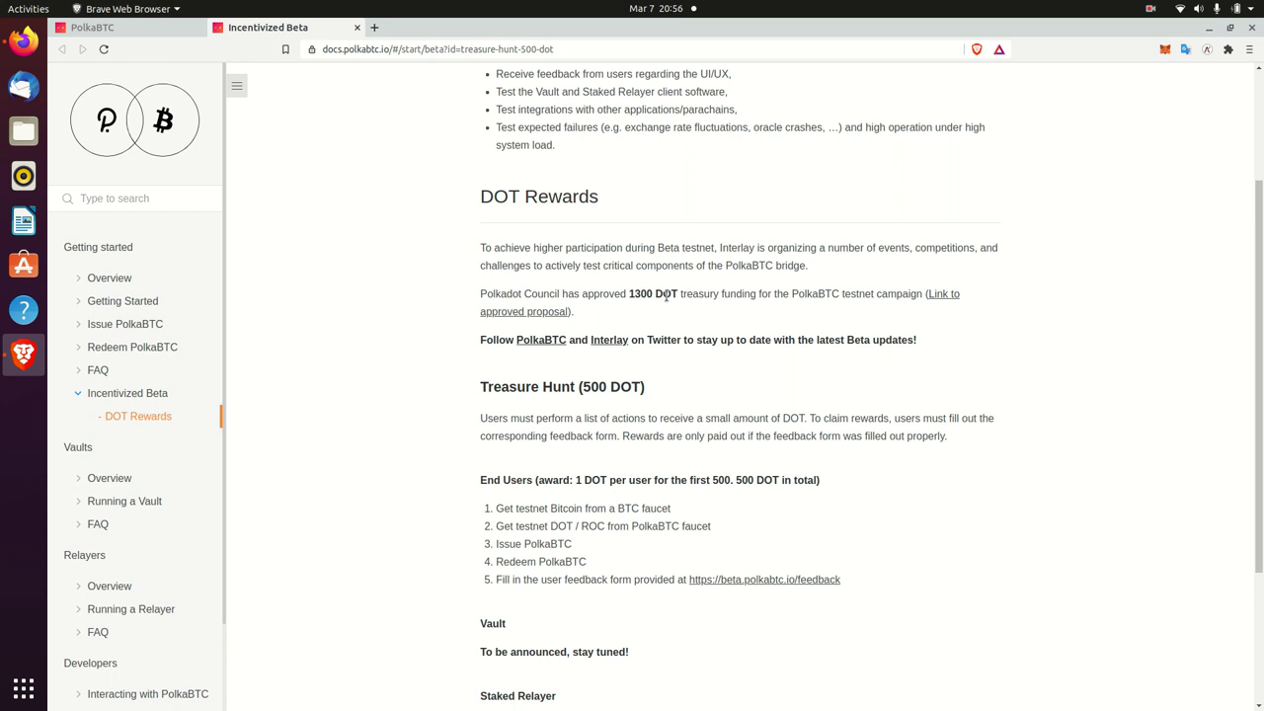
double_click(639, 293)
left_click(639, 293)
left_click_drag(629, 293, 677, 294)
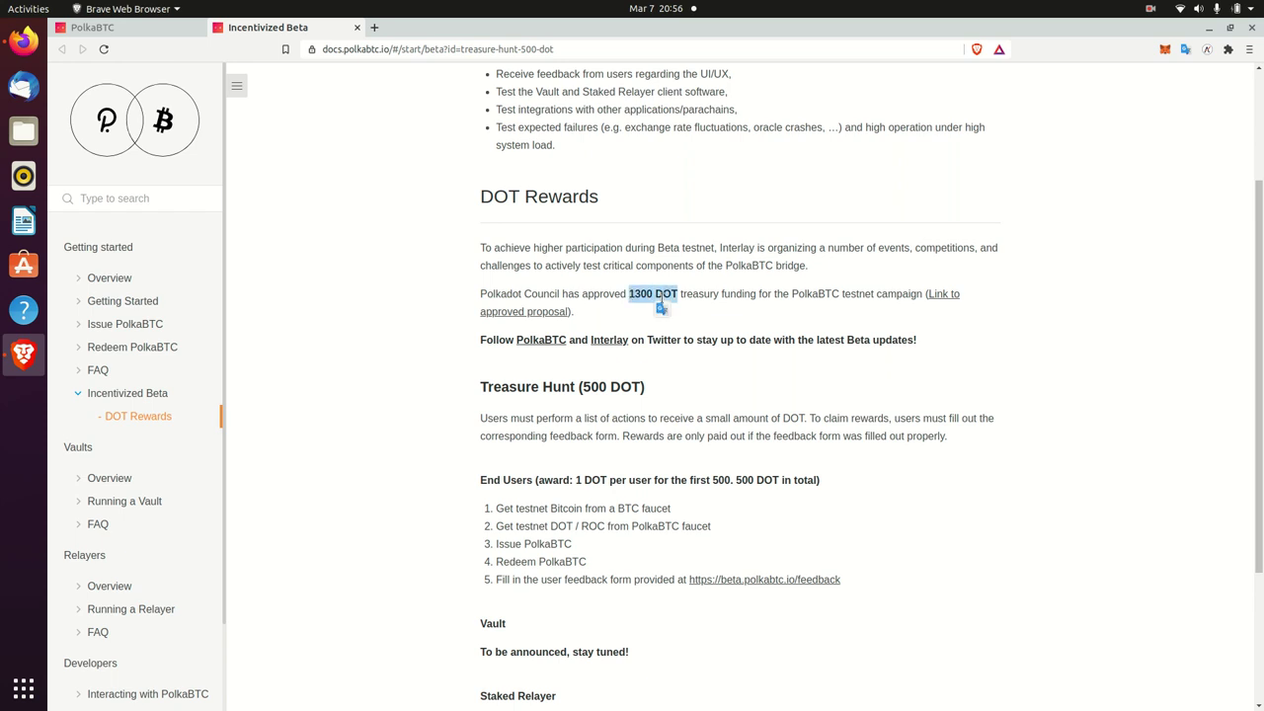
left_click(722, 297)
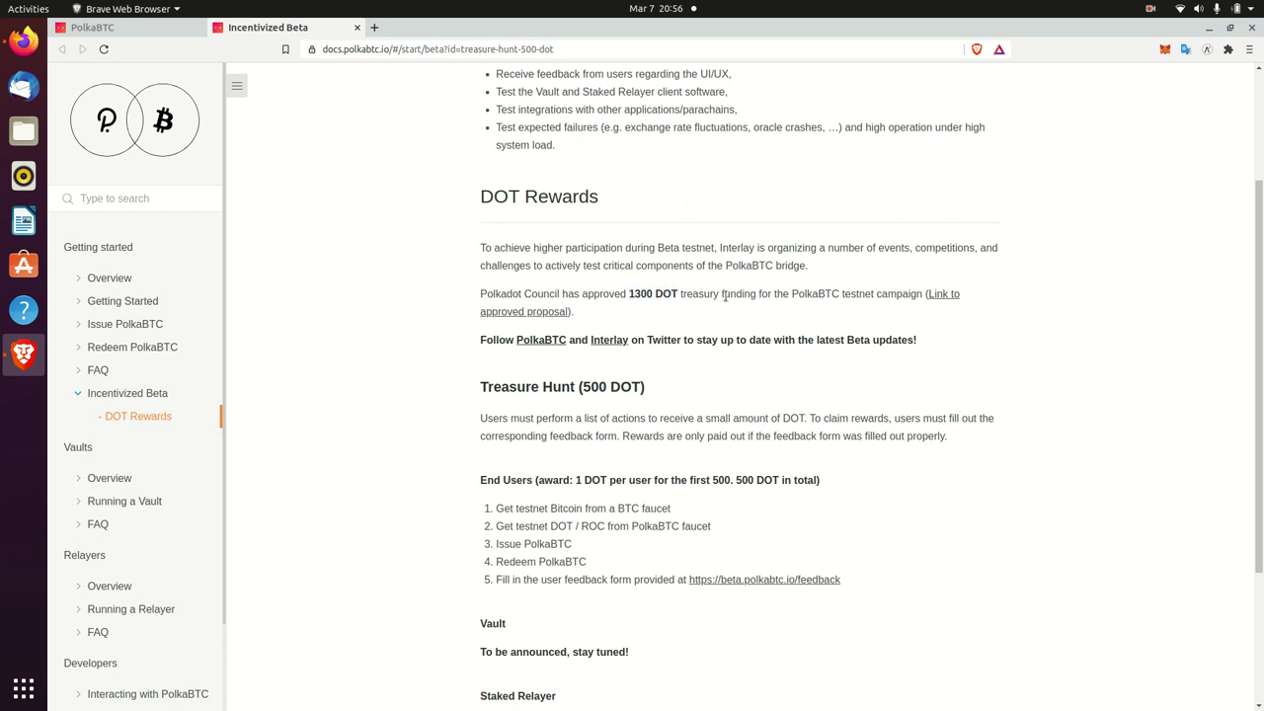
scroll(1230, 375, "down", 1)
left_click_drag(488, 339, 897, 550)
left_click(891, 550)
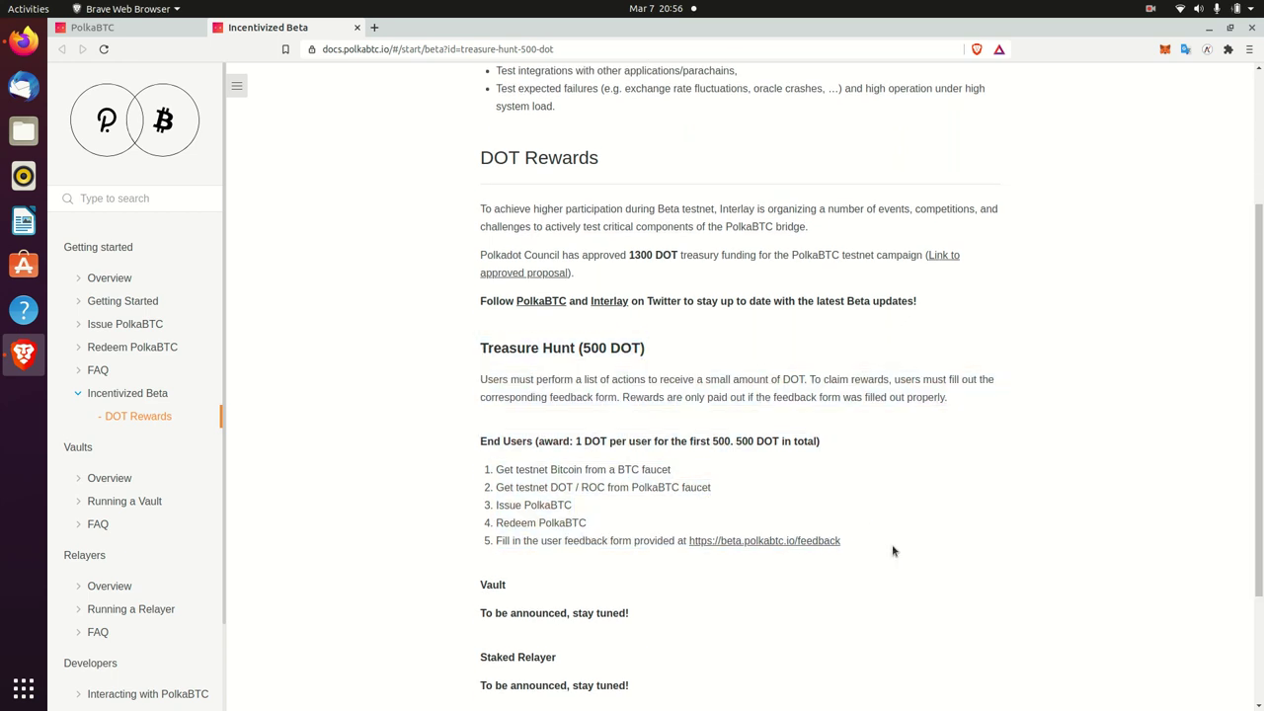
scroll(1260, 491, "down", 1)
left_click_drag(476, 390, 573, 487)
left_click(759, 411)
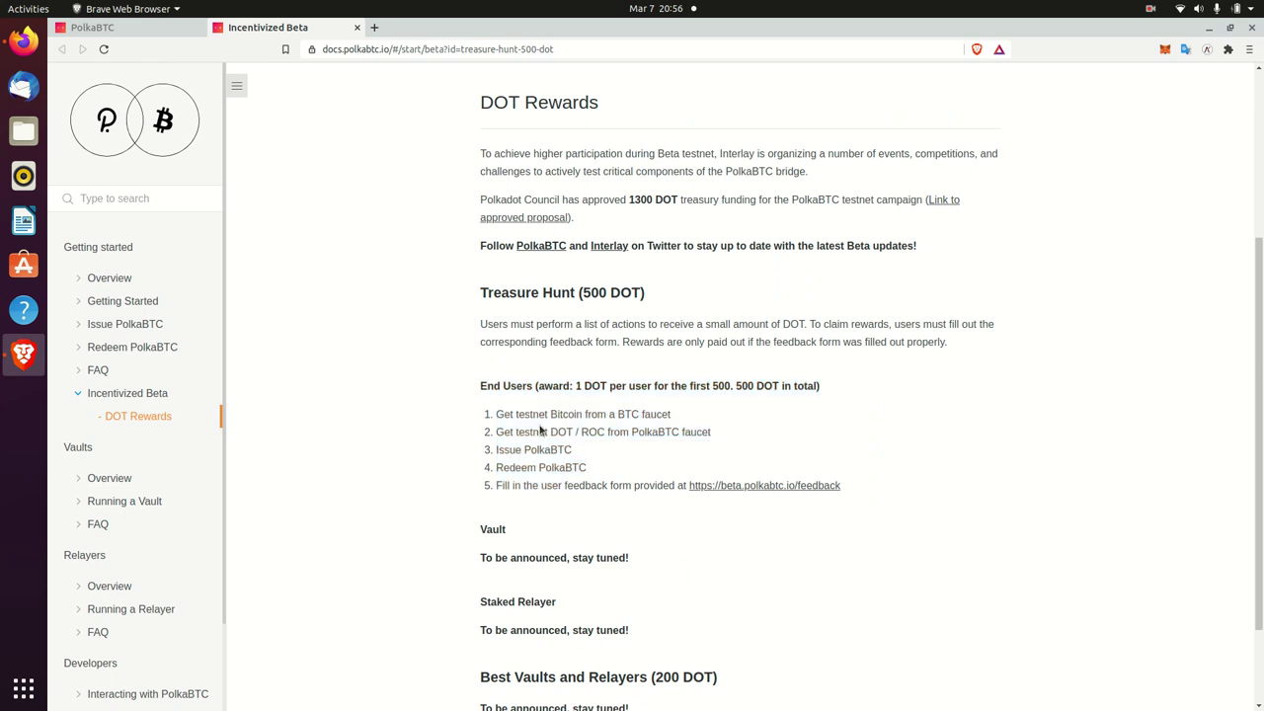
scroll(1022, 541, "down", 2)
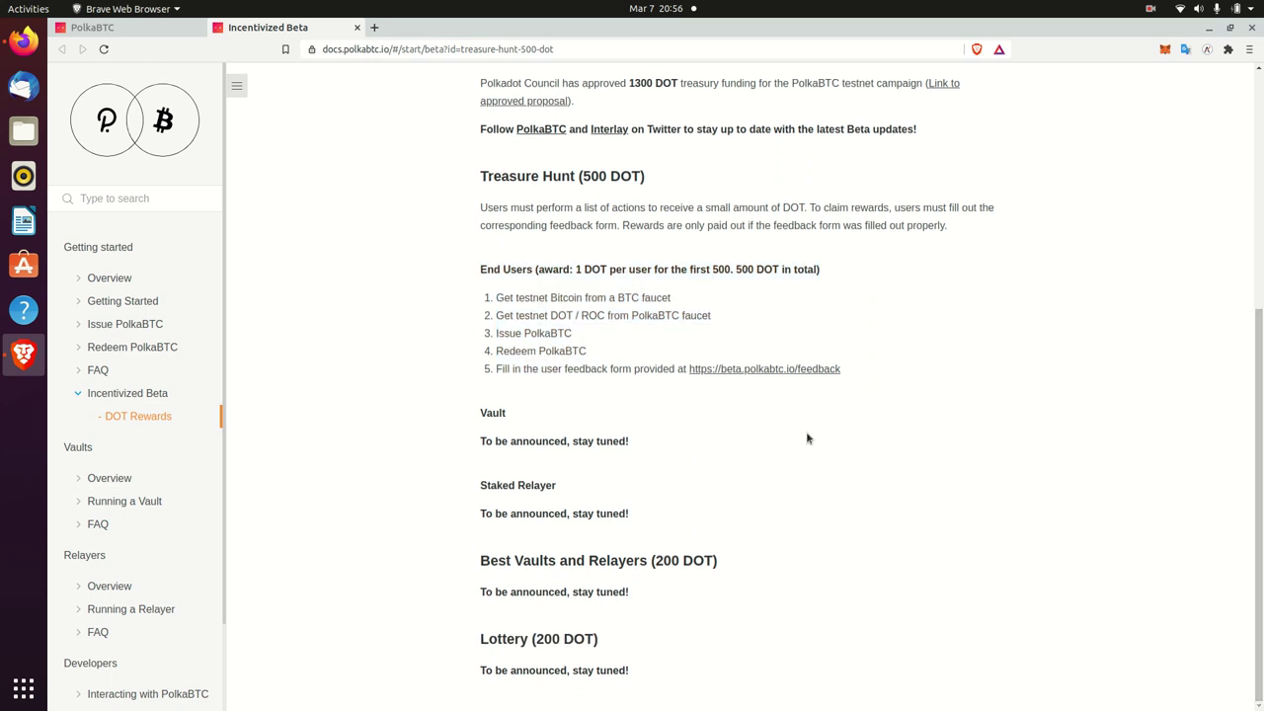
left_click_drag(1258, 422, 1218, 169)
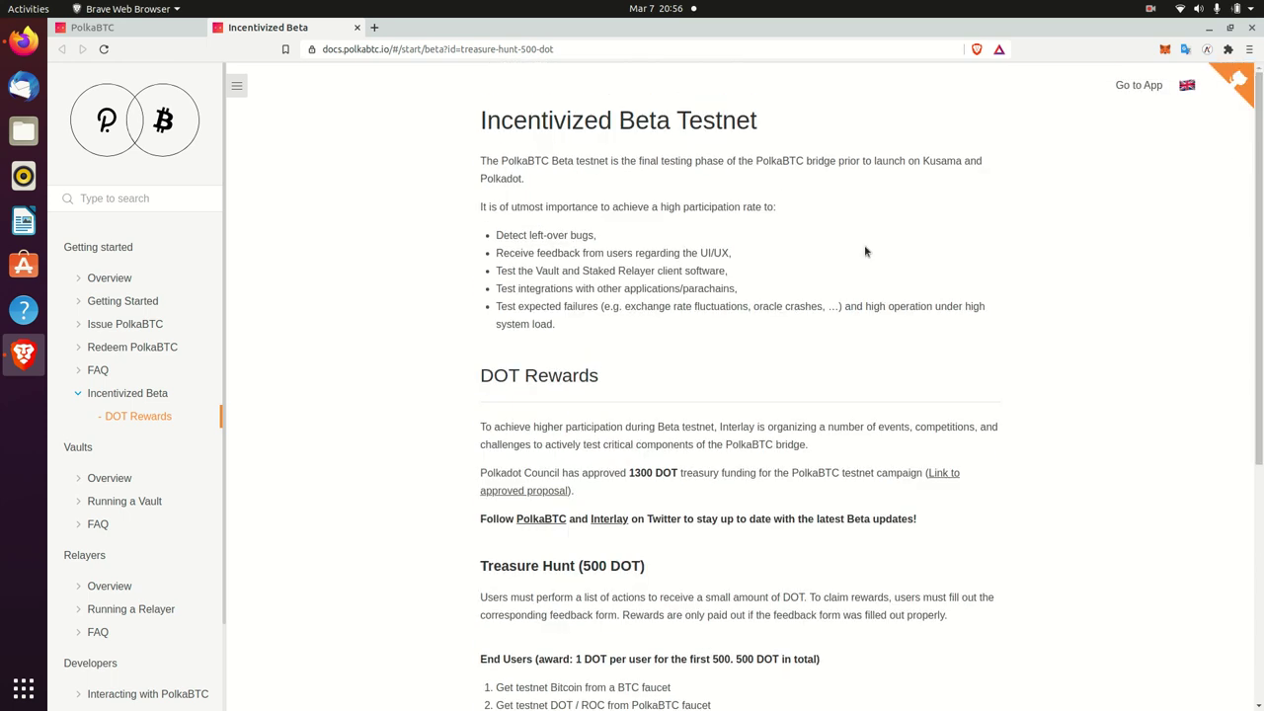
scroll(715, 280, "down", 4)
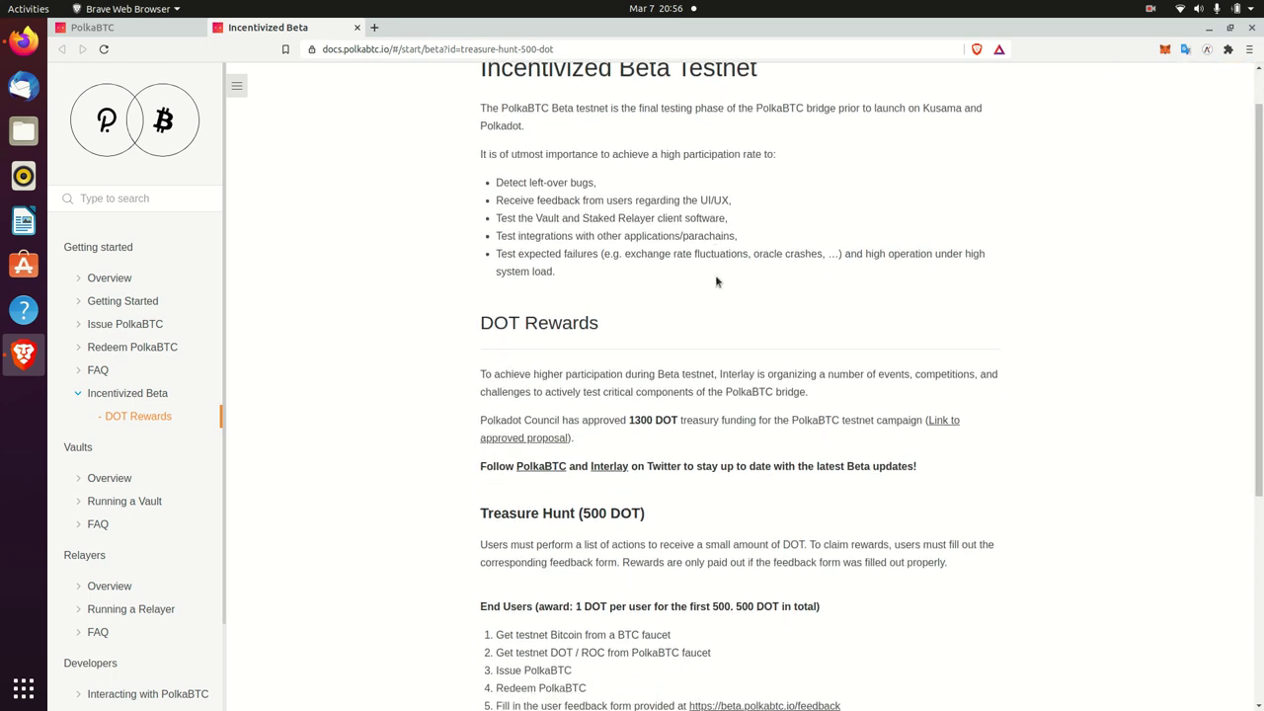
left_click_drag(492, 460, 668, 452)
left_click(677, 445)
triple_click(675, 452)
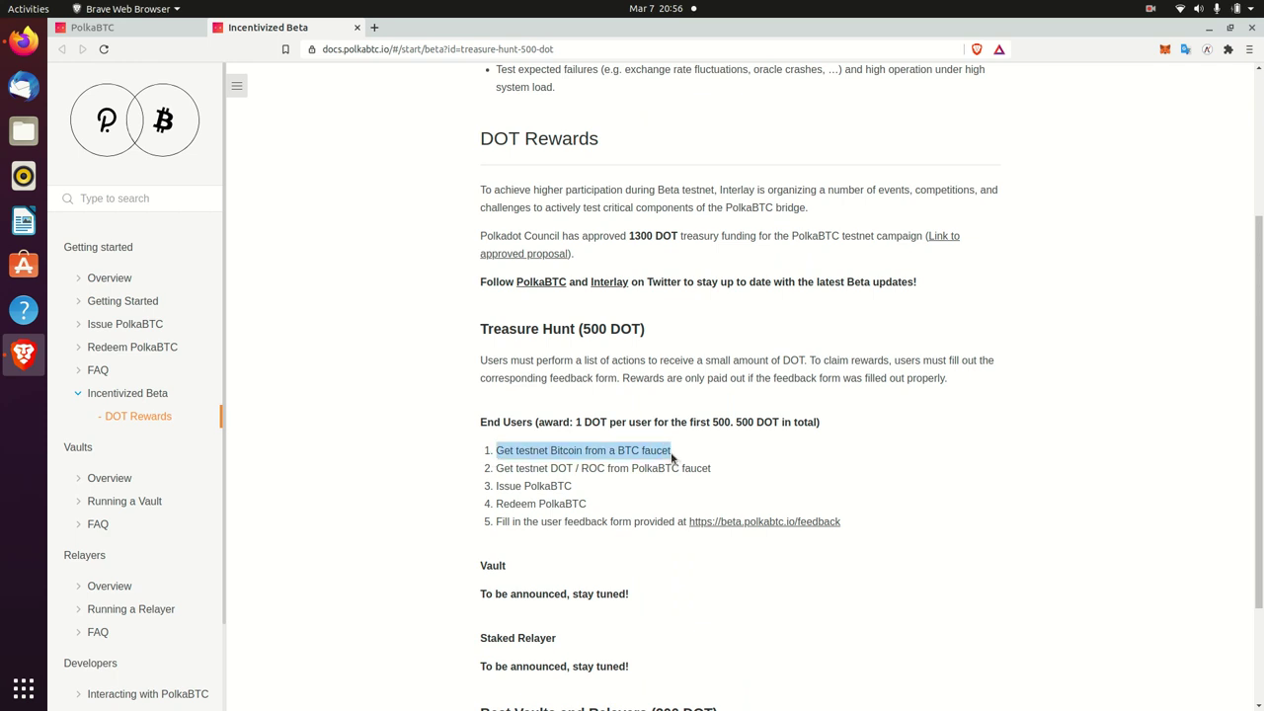
left_click(689, 443)
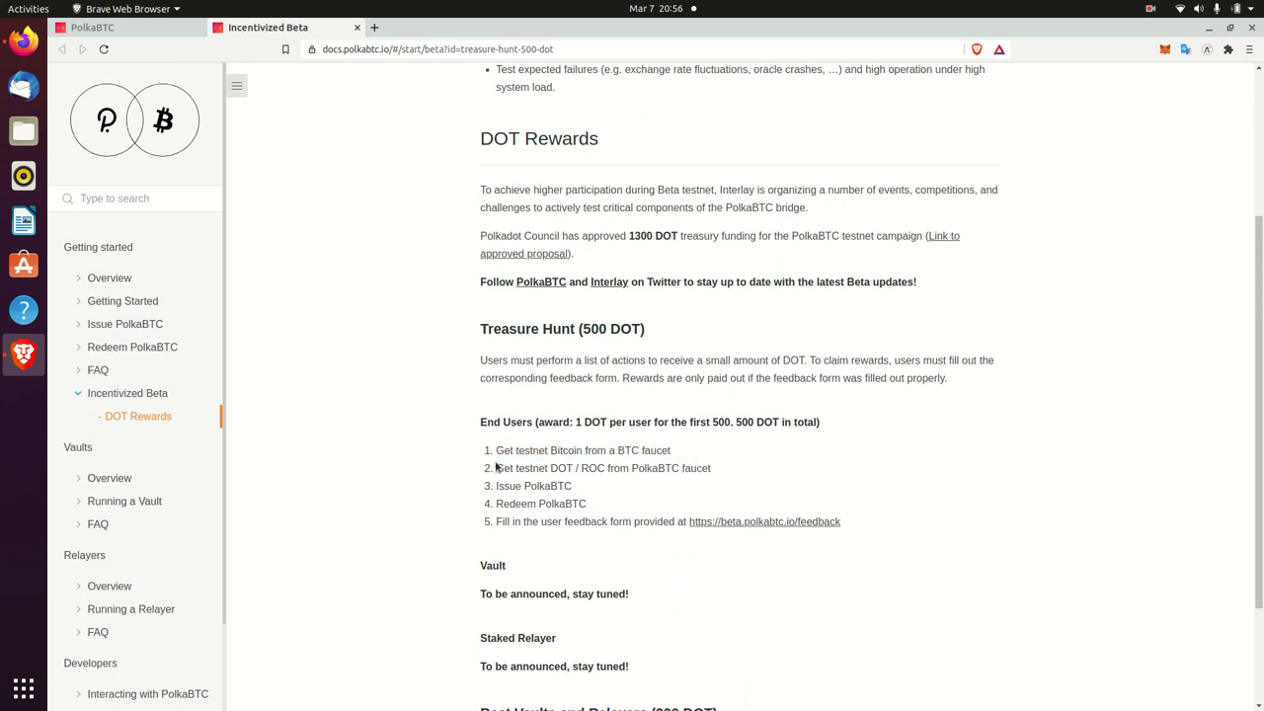
left_click_drag(581, 468, 730, 485)
left_click(730, 485)
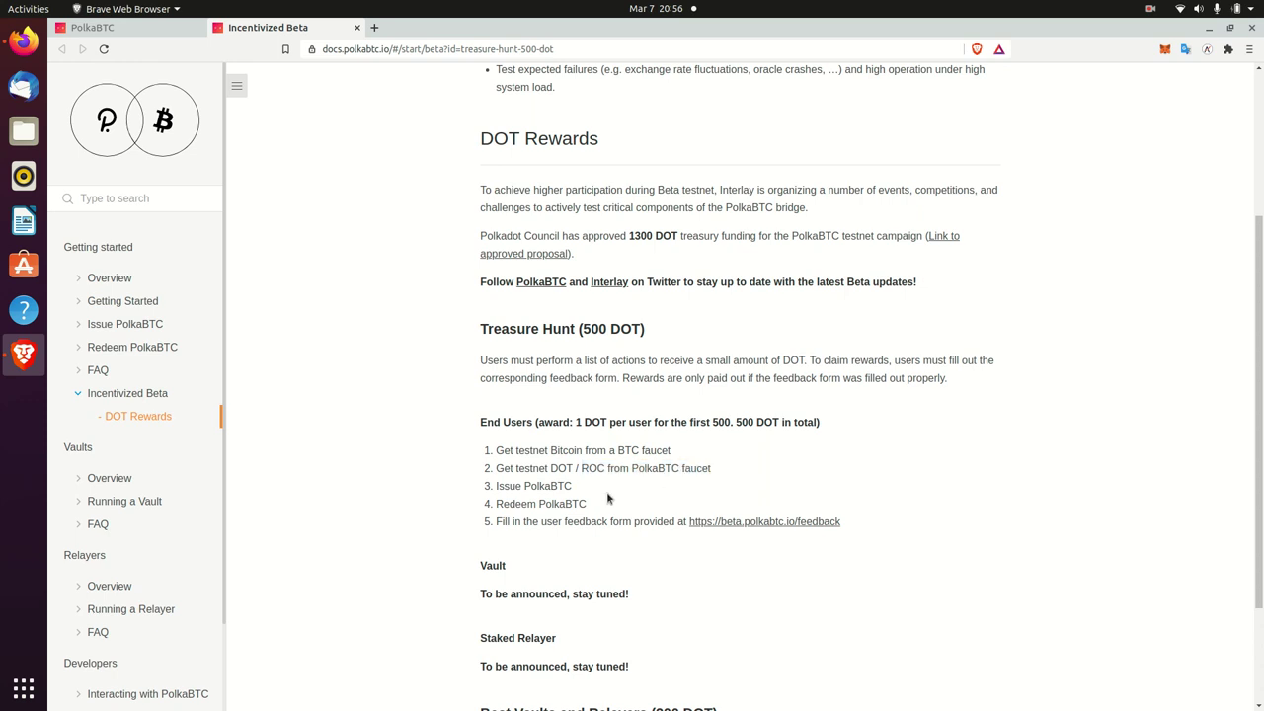
triple_click(542, 486)
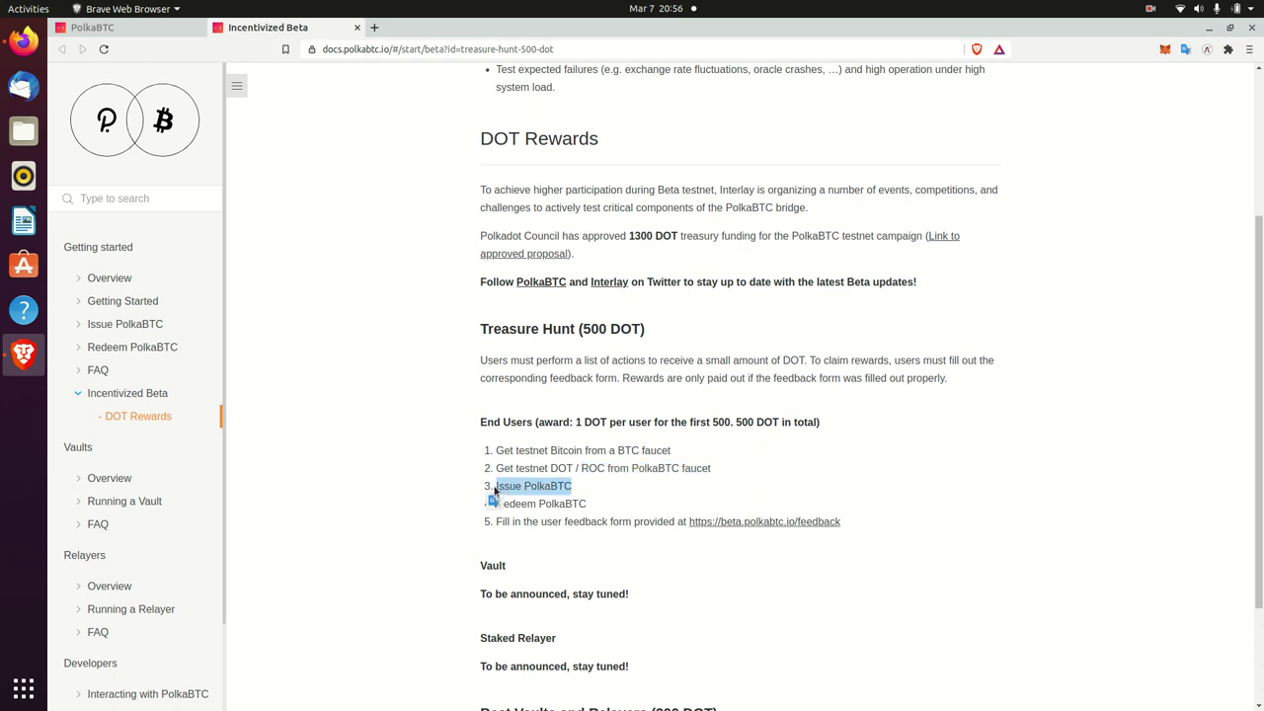
left_click_drag(604, 511, 463, 507)
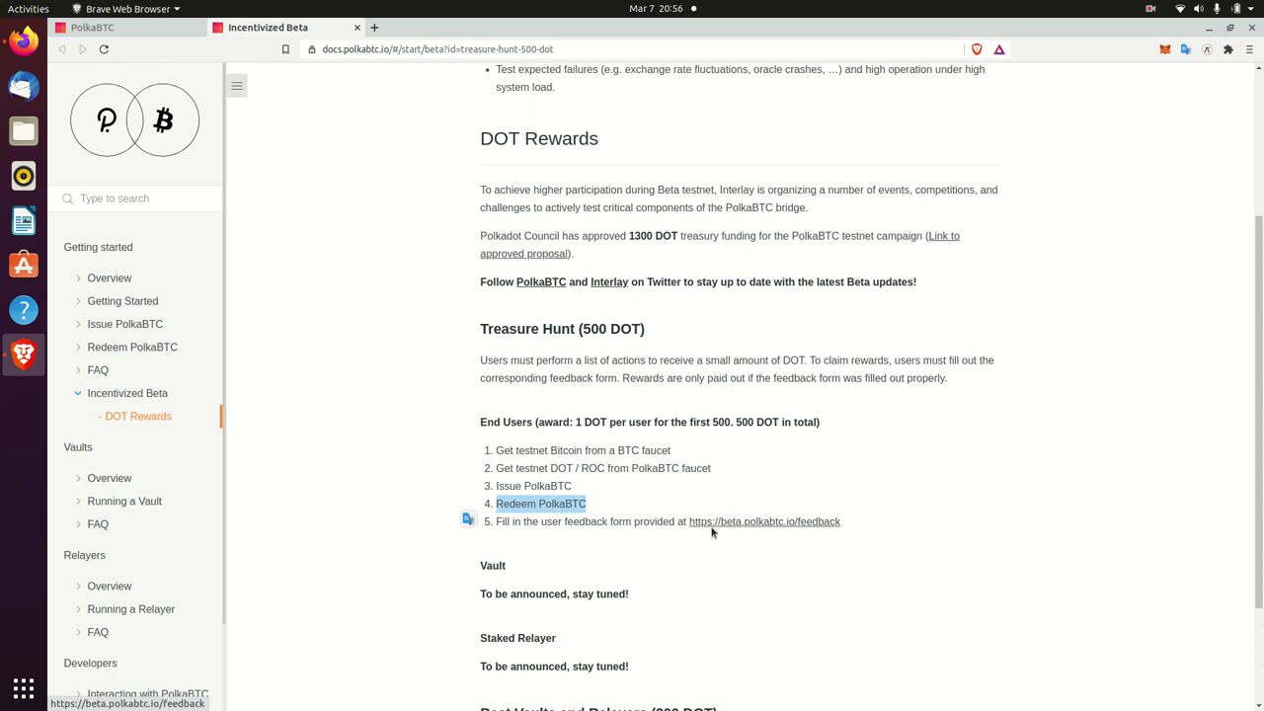
- Open the feedback link in a new tab, open its User Feedback Form, then return to Challenges
right_click(715, 526)
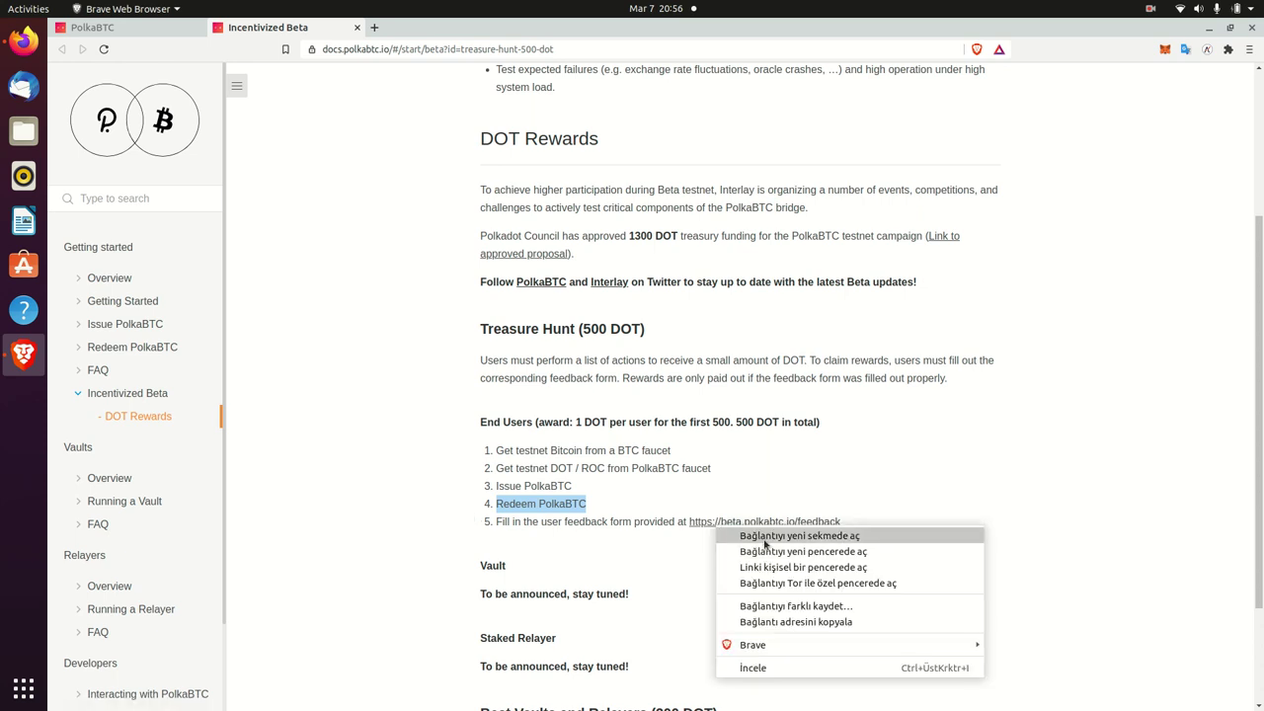
left_click(764, 542)
left_click(397, 33)
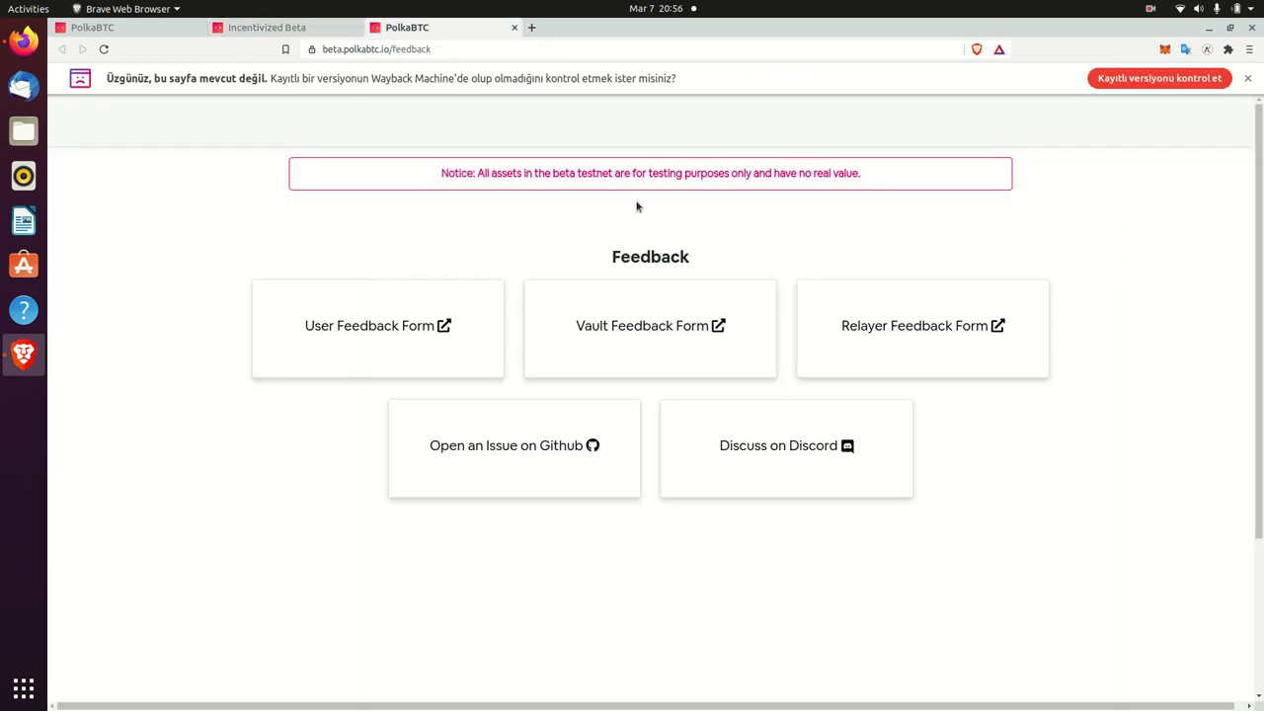
left_click(402, 322)
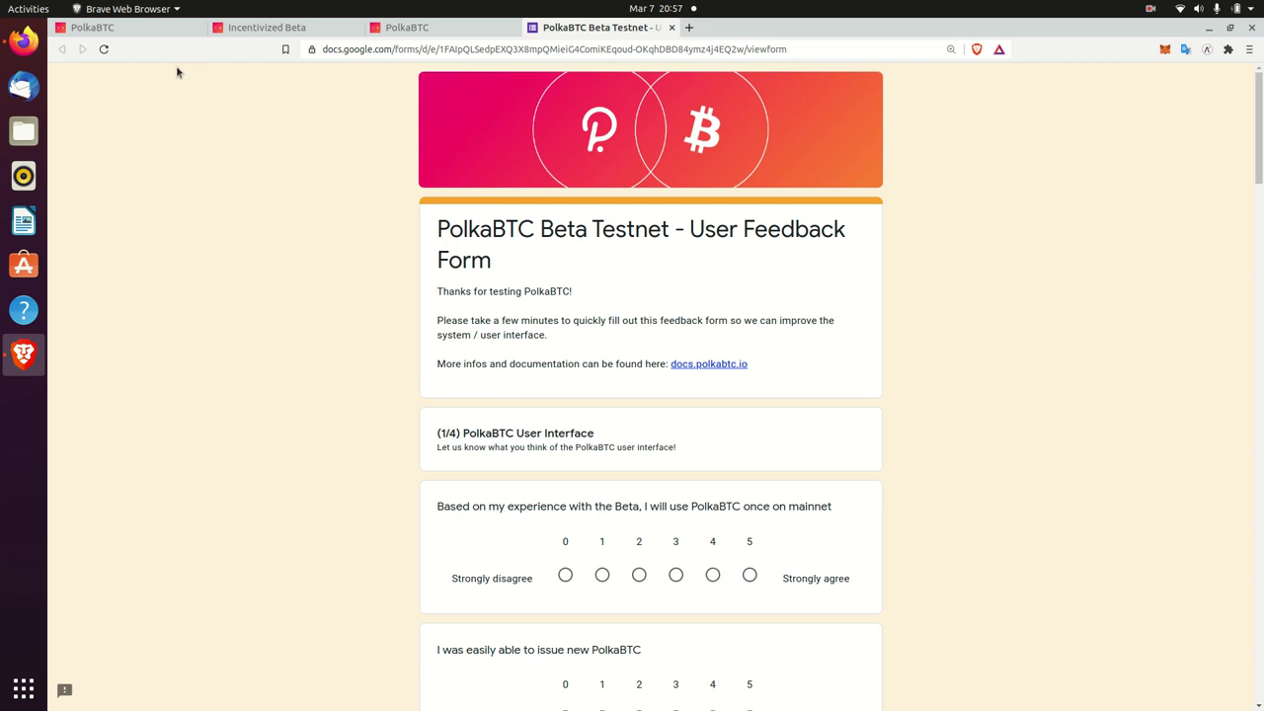
left_click(127, 27)
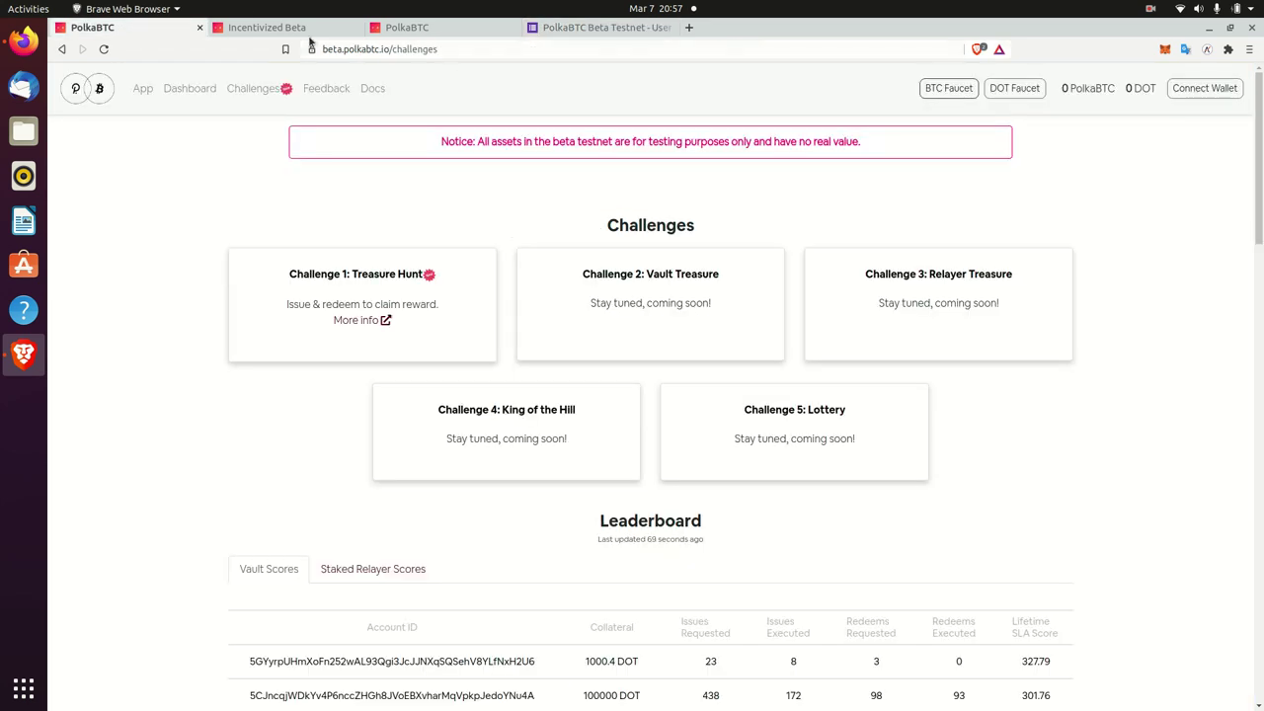
- Go back home, open the PolkaBTC app, and pick Polkadot.js from the wallet prompt
left_click(62, 49)
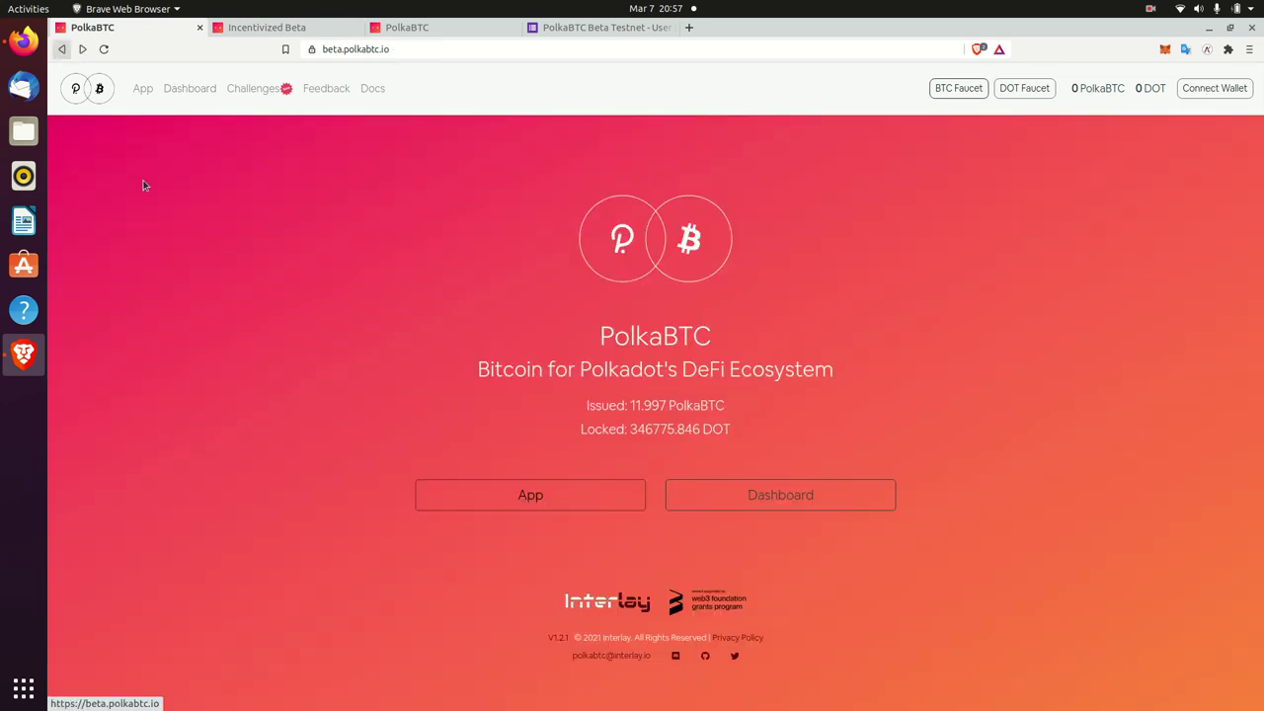
left_click(553, 487)
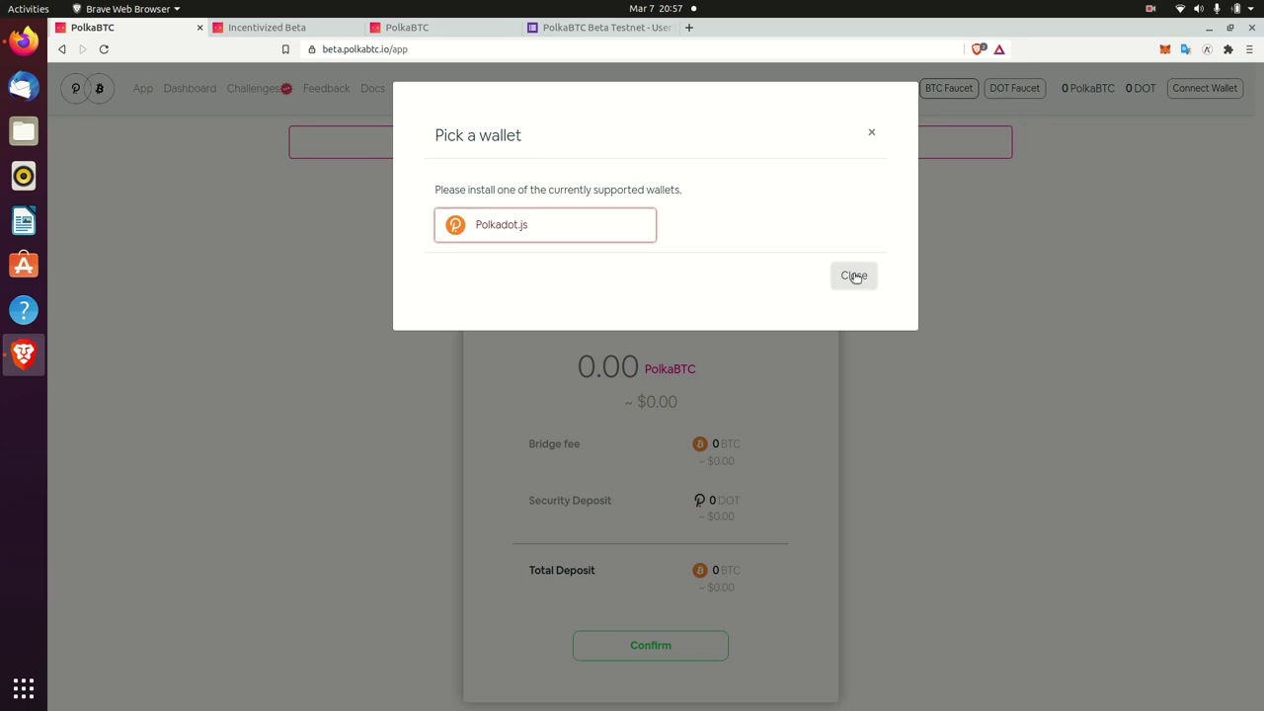
left_click(542, 224)
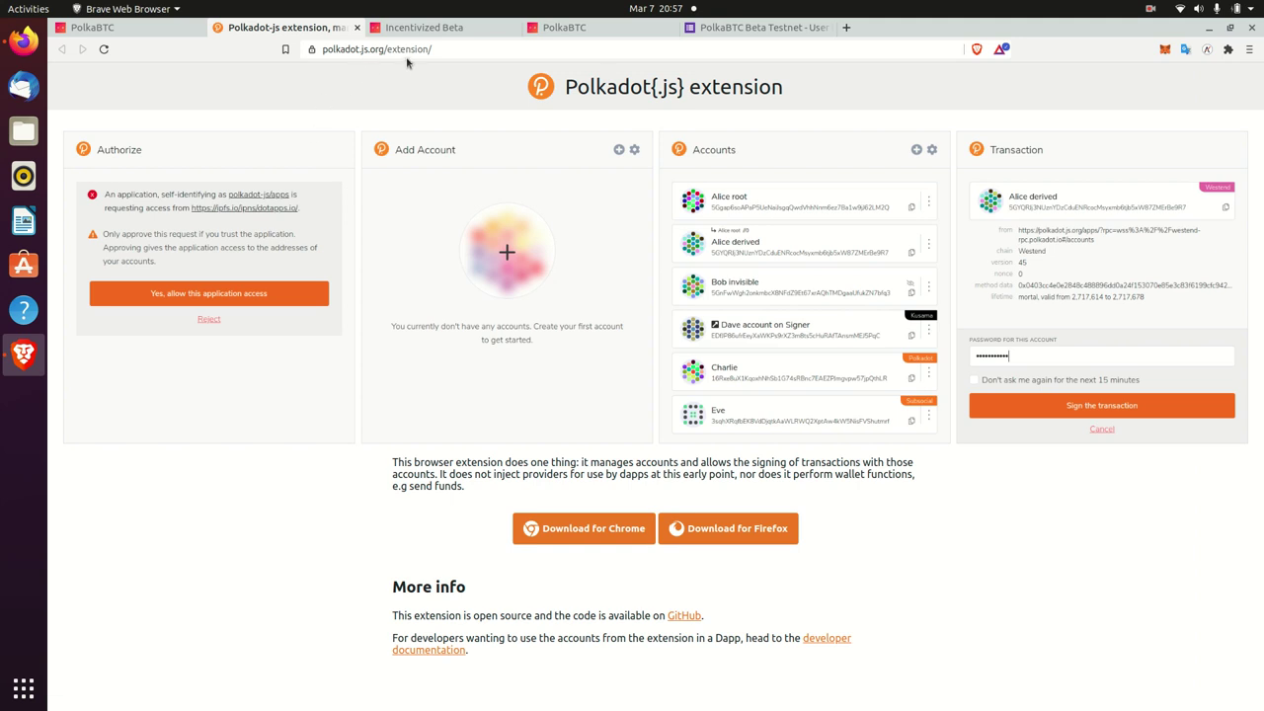
- Install the polkadot{.js} extension from the Chrome Web Store
left_click(550, 528)
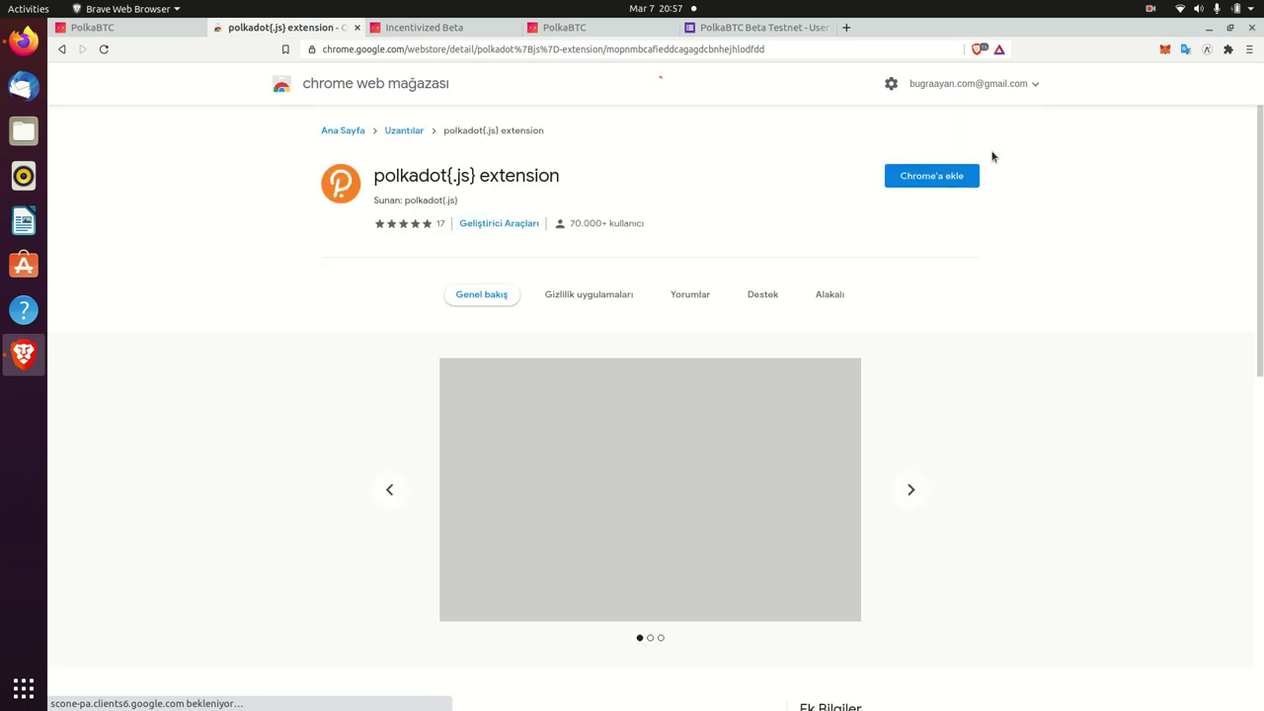
left_click(946, 178)
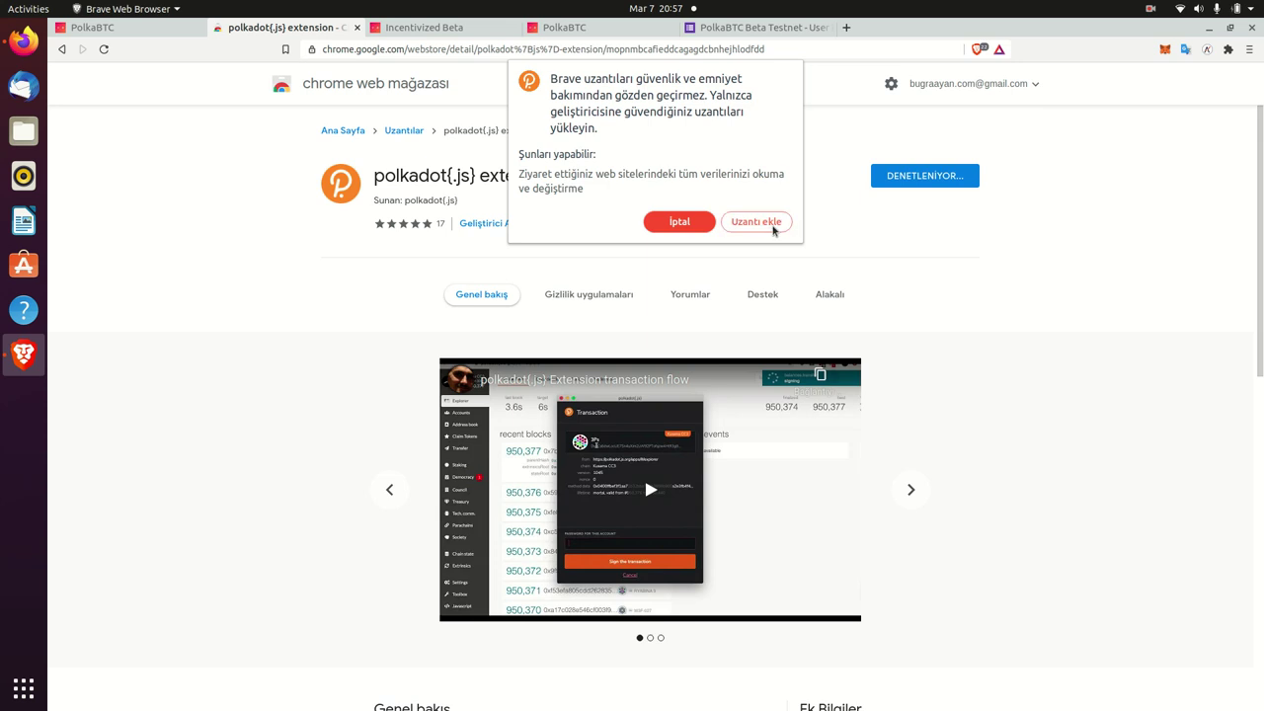
left_click(772, 230)
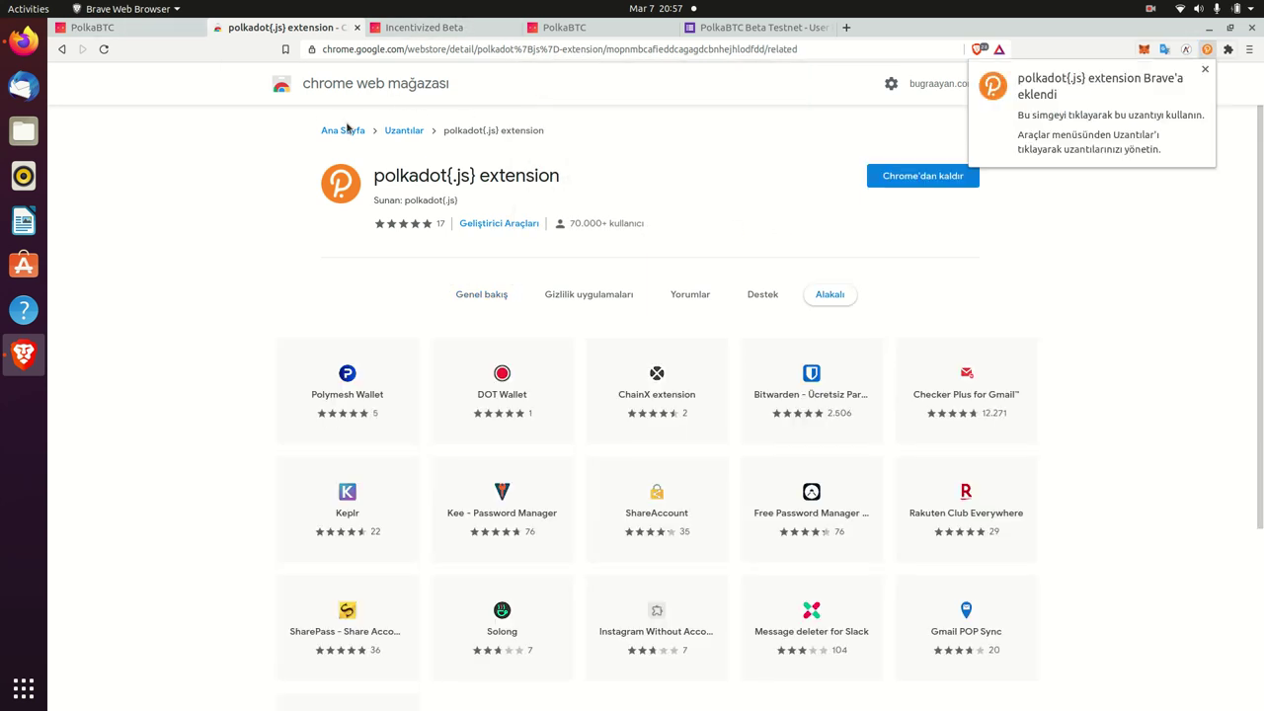
- Pin polkadot{.js} to the toolbar and return to the PolkaBTC app tab
left_click(1206, 71)
left_click(1227, 49)
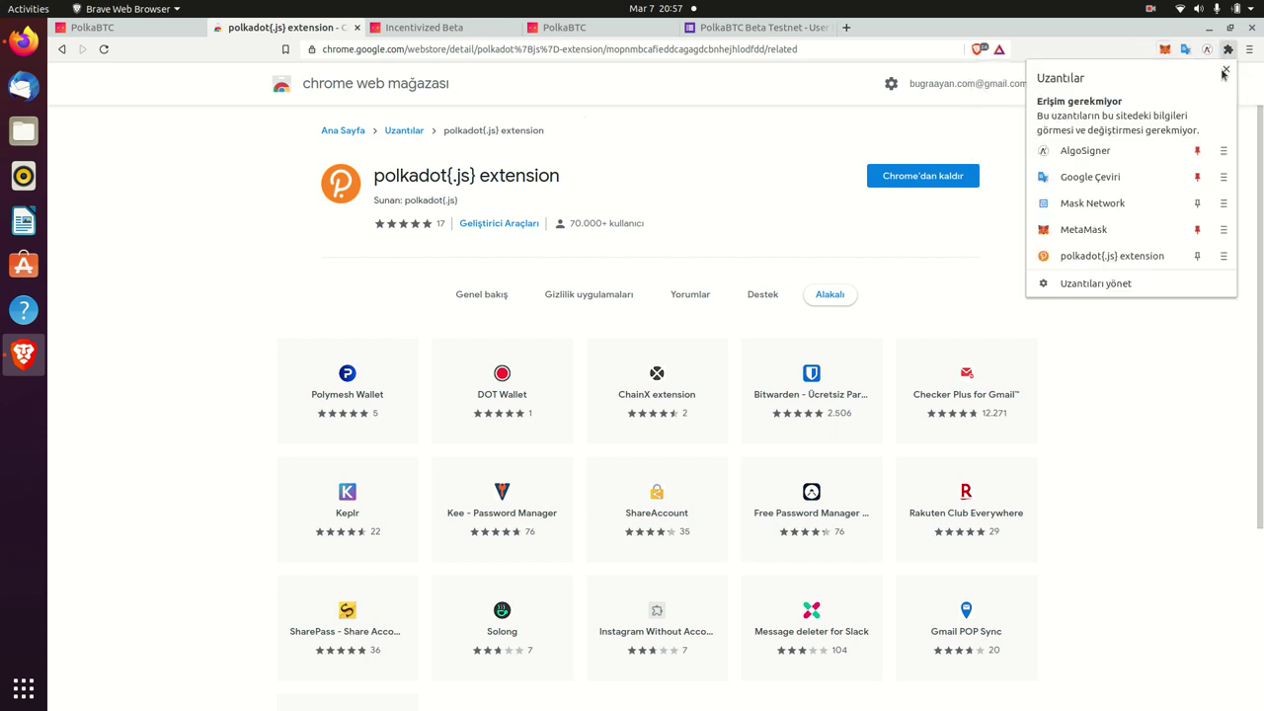
left_click(1198, 258)
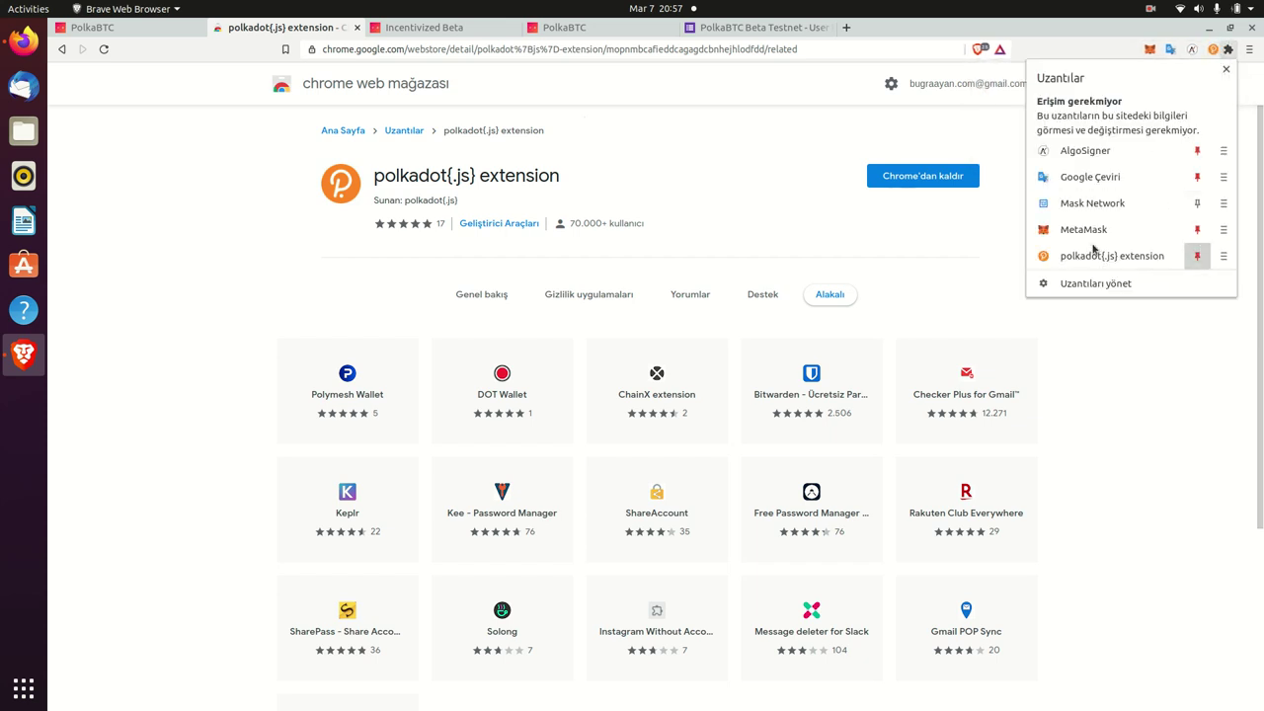
left_click(658, 189)
left_click(150, 36)
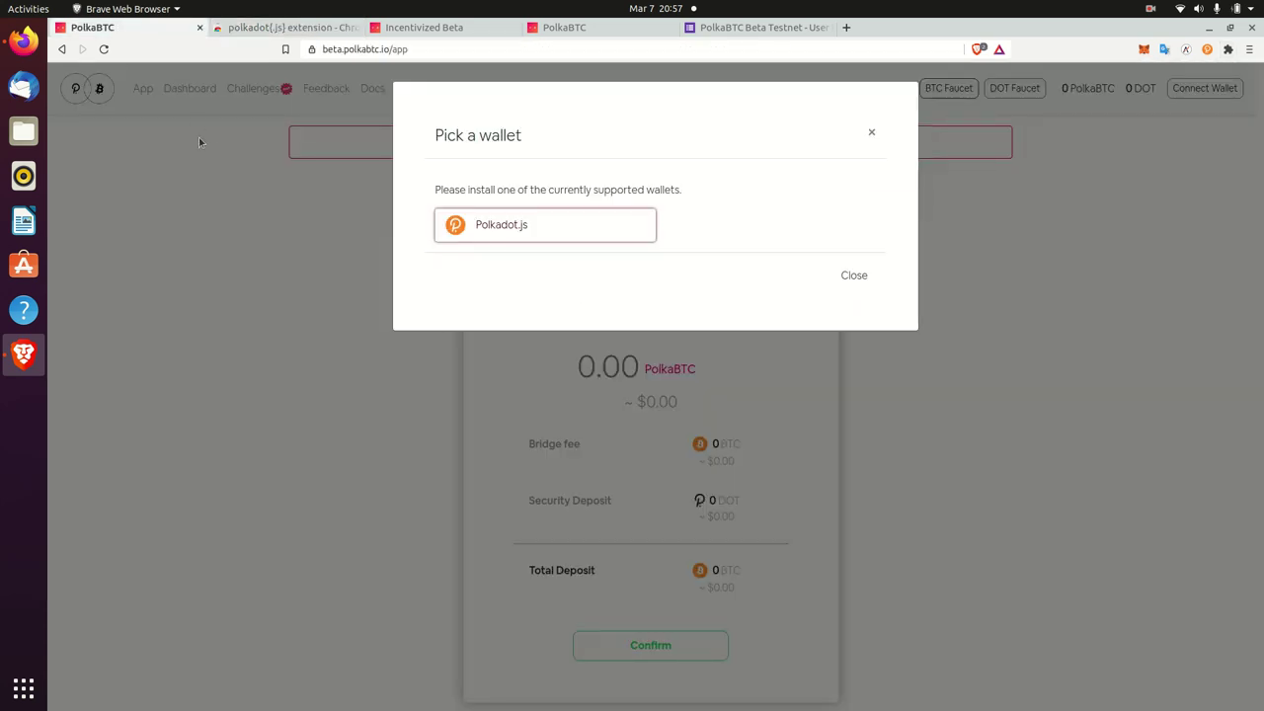
- Close the wallet picker, open polkadot{.js}, and accept its welcome notes
left_click(868, 129)
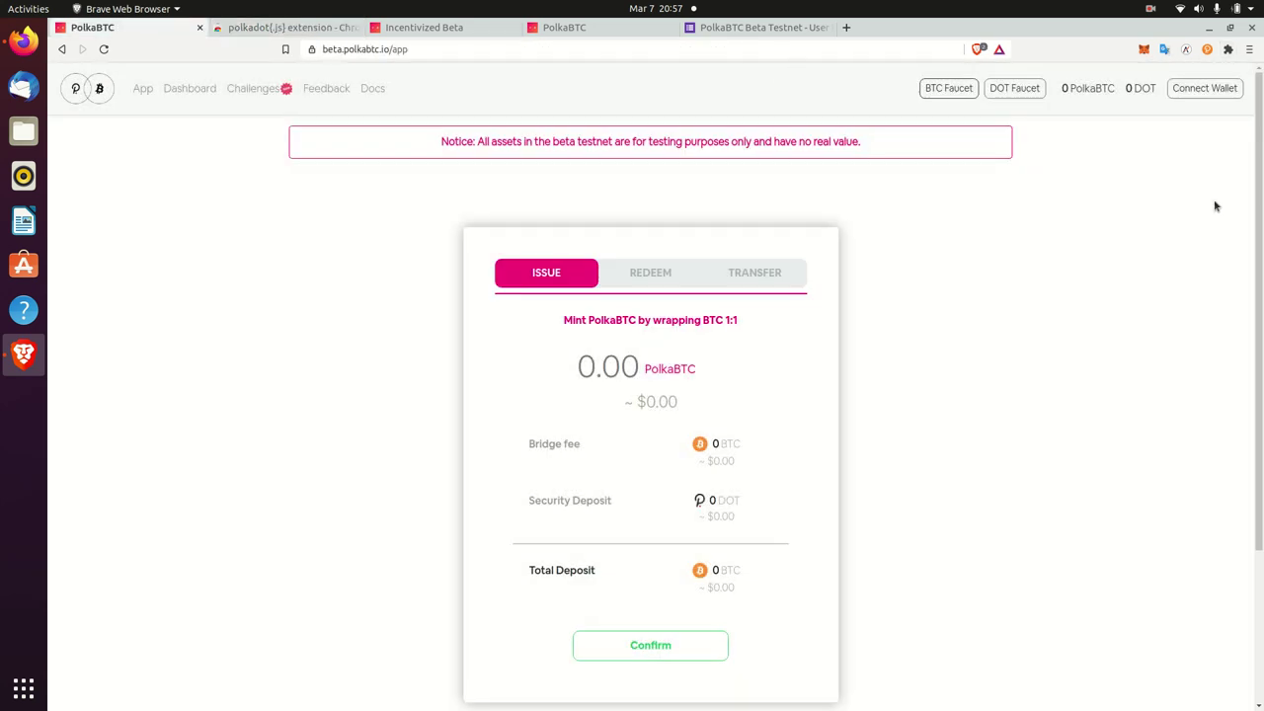
left_click(1205, 51)
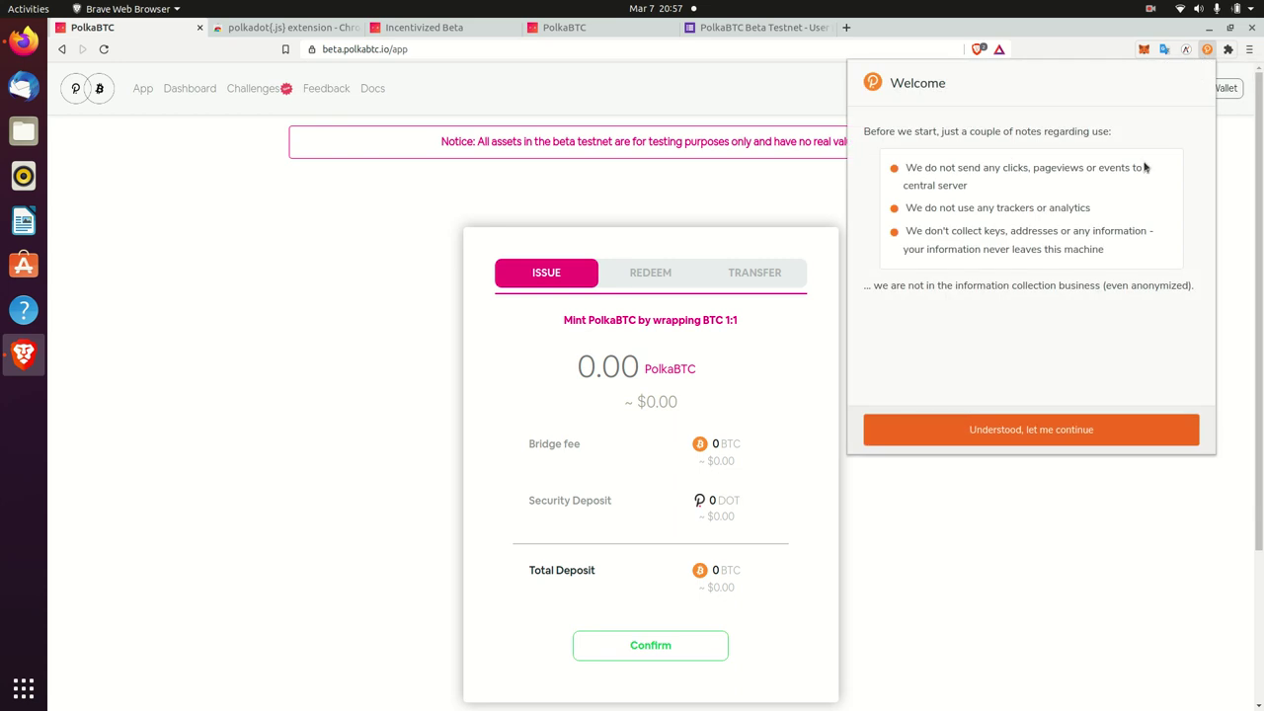
left_click(1012, 437)
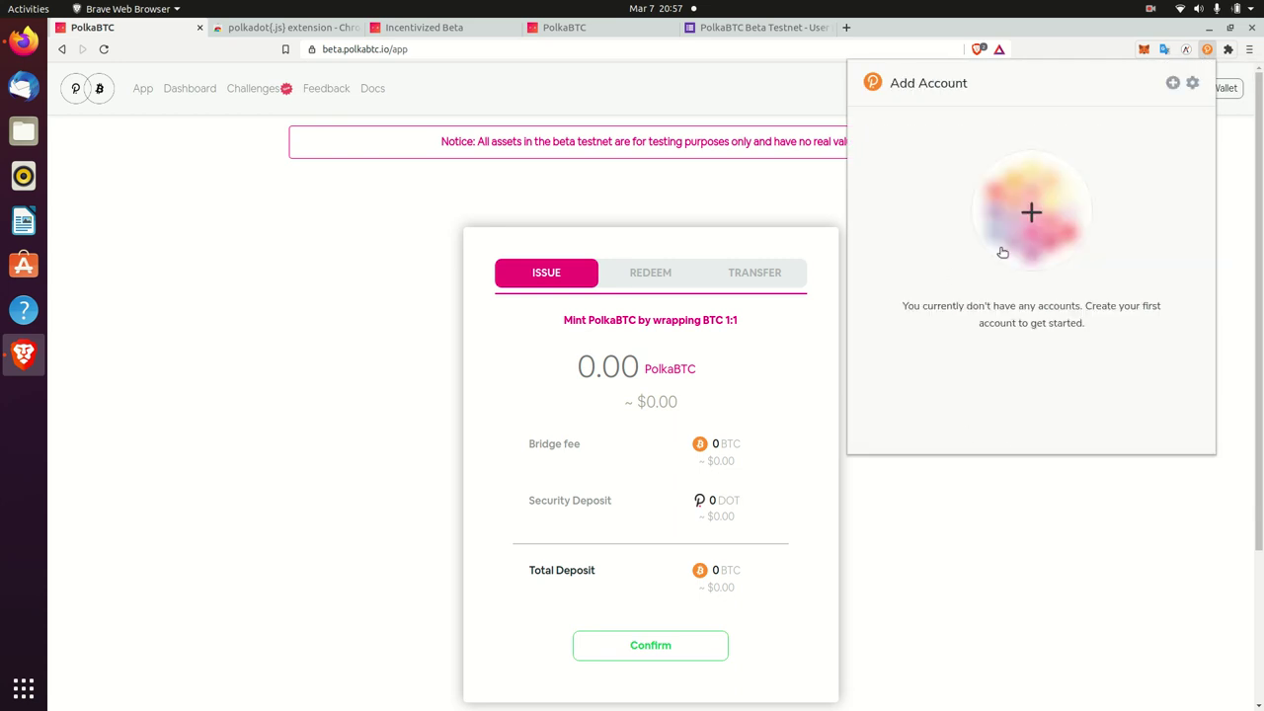
left_click_drag(1037, 316, 1056, 237)
left_click(1046, 202)
triple_click(1032, 209)
left_click(945, 194)
- Create a new account, copying its address and mnemonic seed, and confirm the seed is saved
left_click(1172, 83)
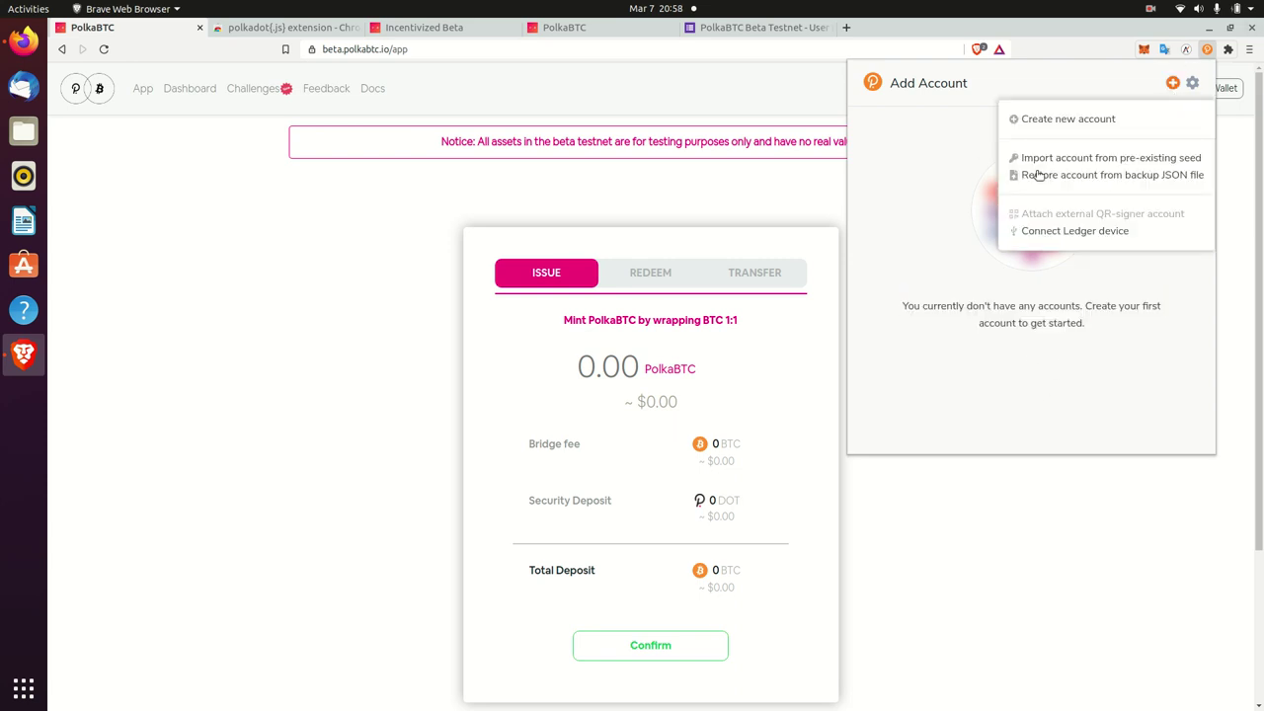
left_click(1035, 121)
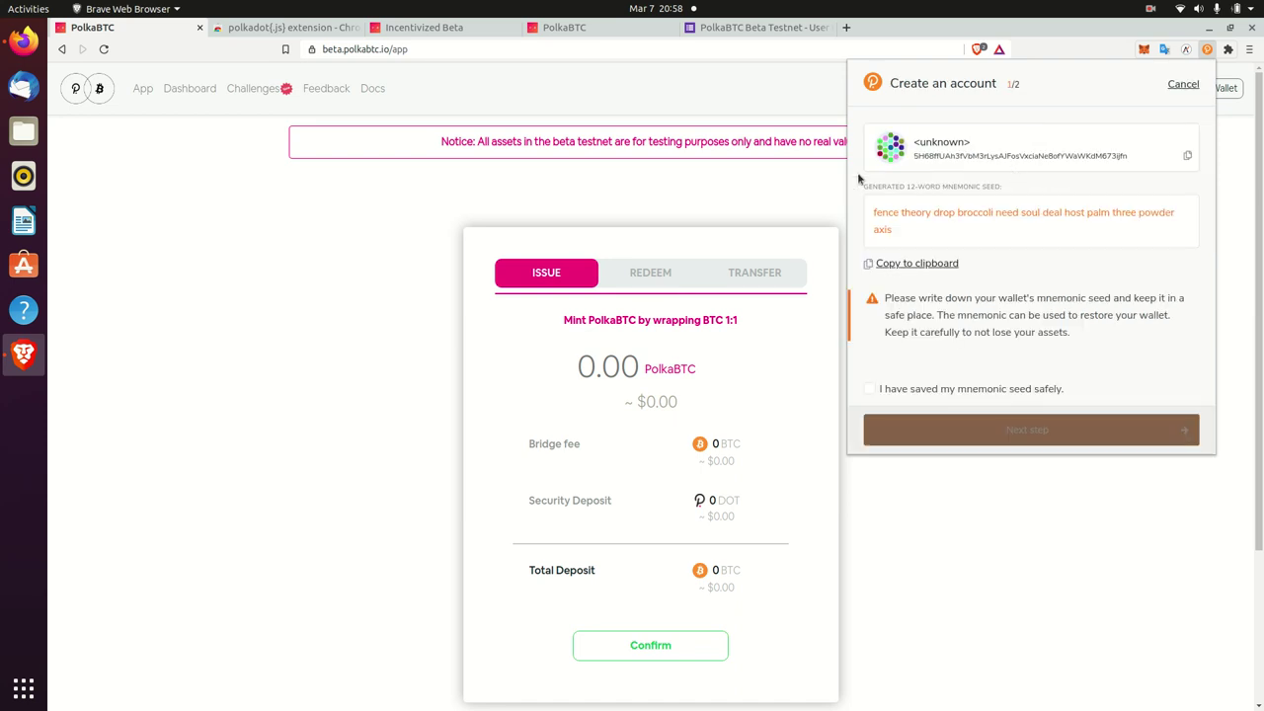
left_click_drag(924, 143, 1066, 158)
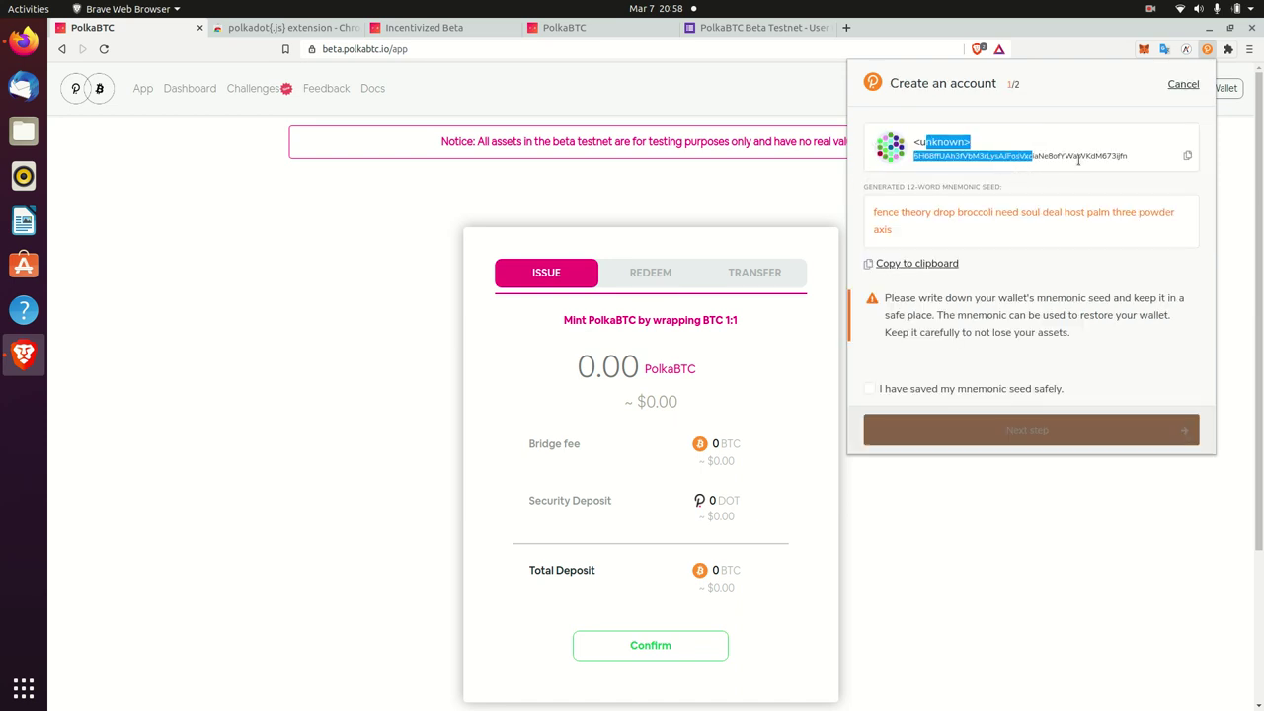
double_click(1079, 158)
left_click(1188, 156)
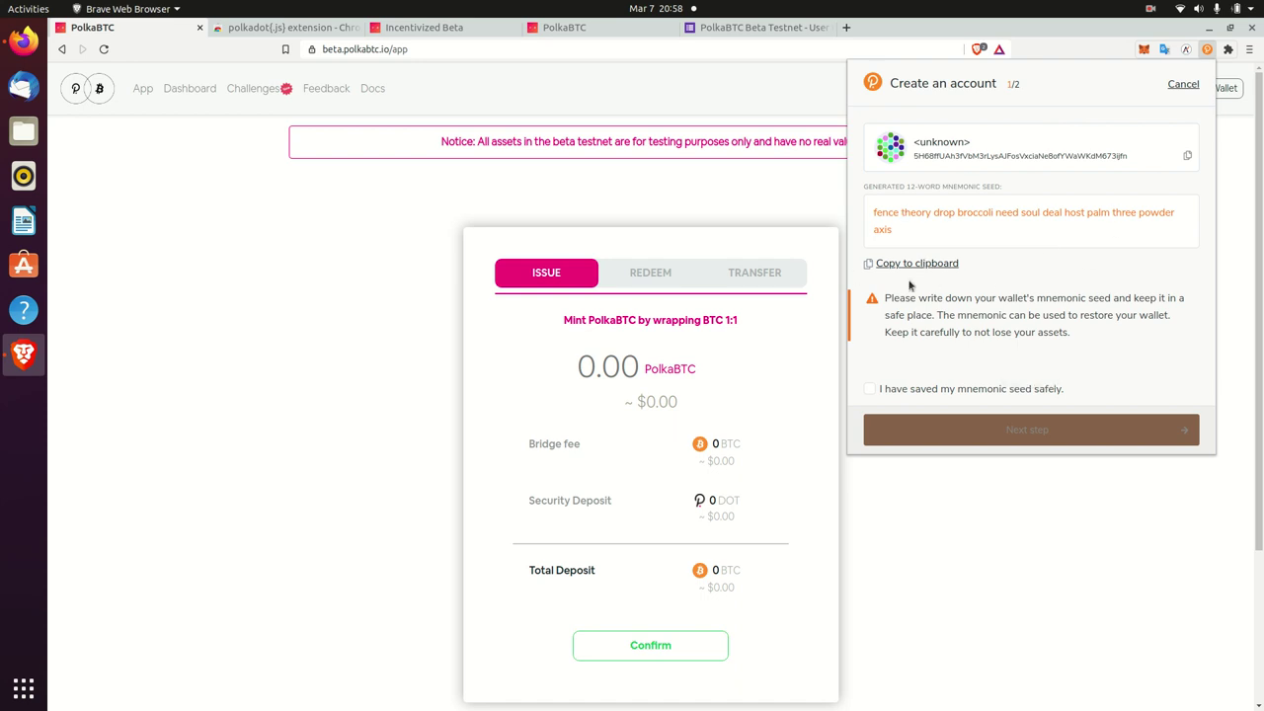
left_click(915, 264)
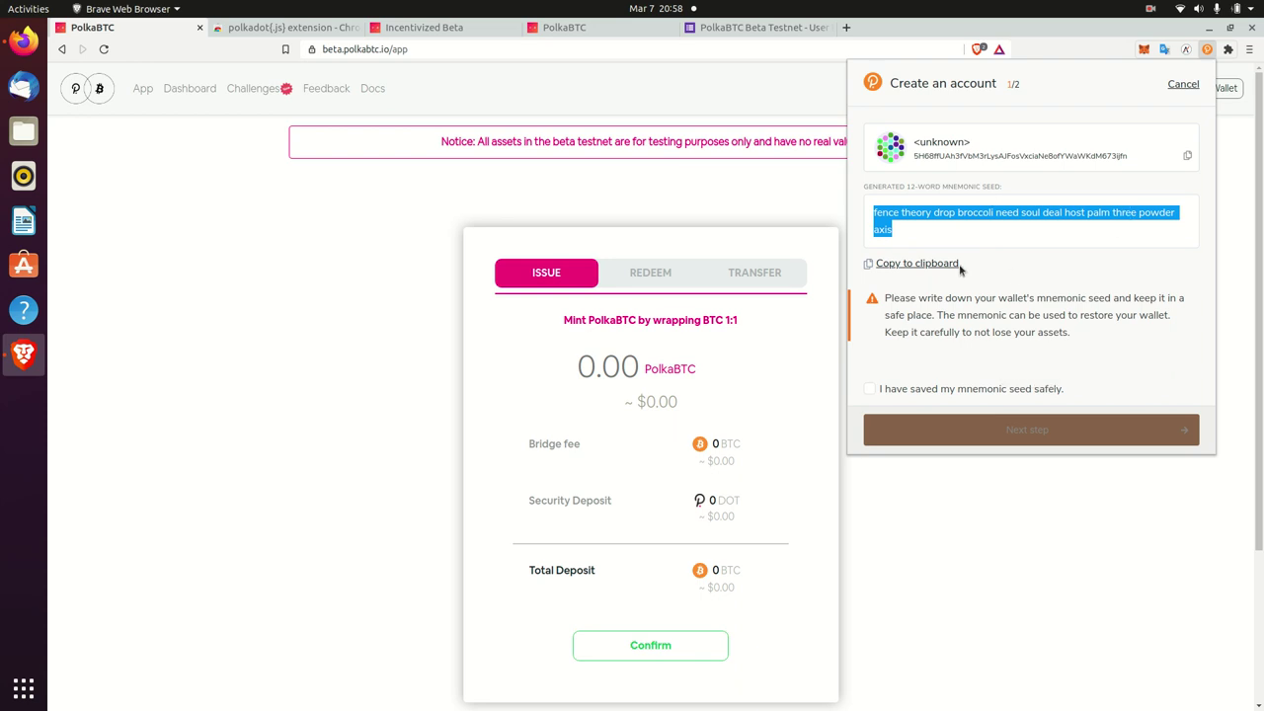
left_click(869, 389)
left_click(993, 425)
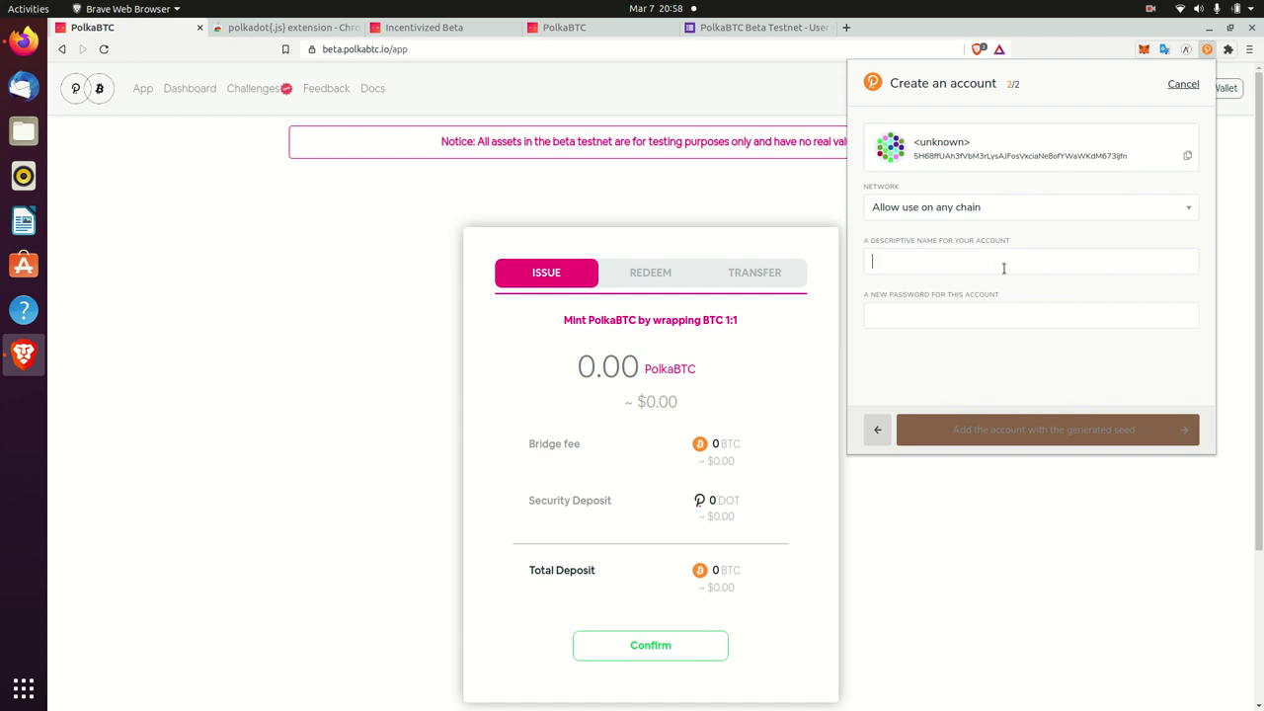
- Name the account 'egitim', set and repeat its password, and add it
left_click(1003, 268)
type("d")
type("gitim")
left_click(956, 312)
type("123456")
left_click(921, 364)
type("123456")
left_click(945, 424)
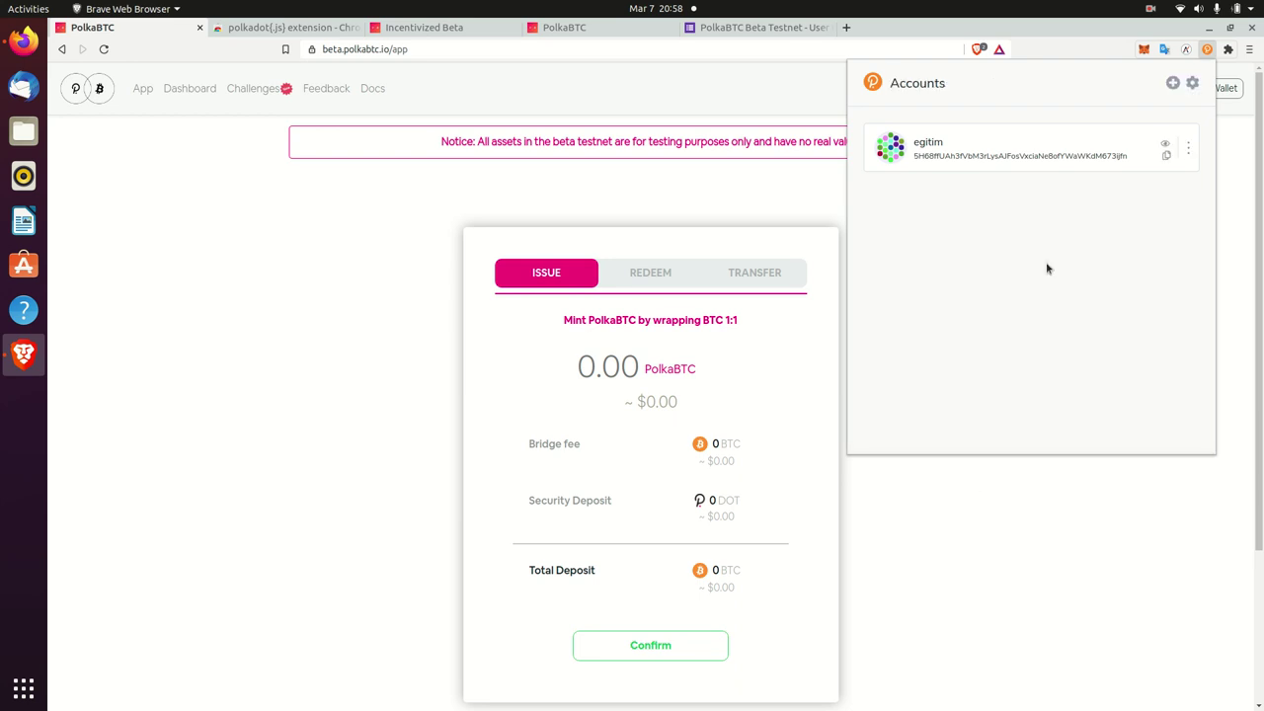
- Check the extension's accounts list, then reload the PolkaBTC app page
left_click(524, 161)
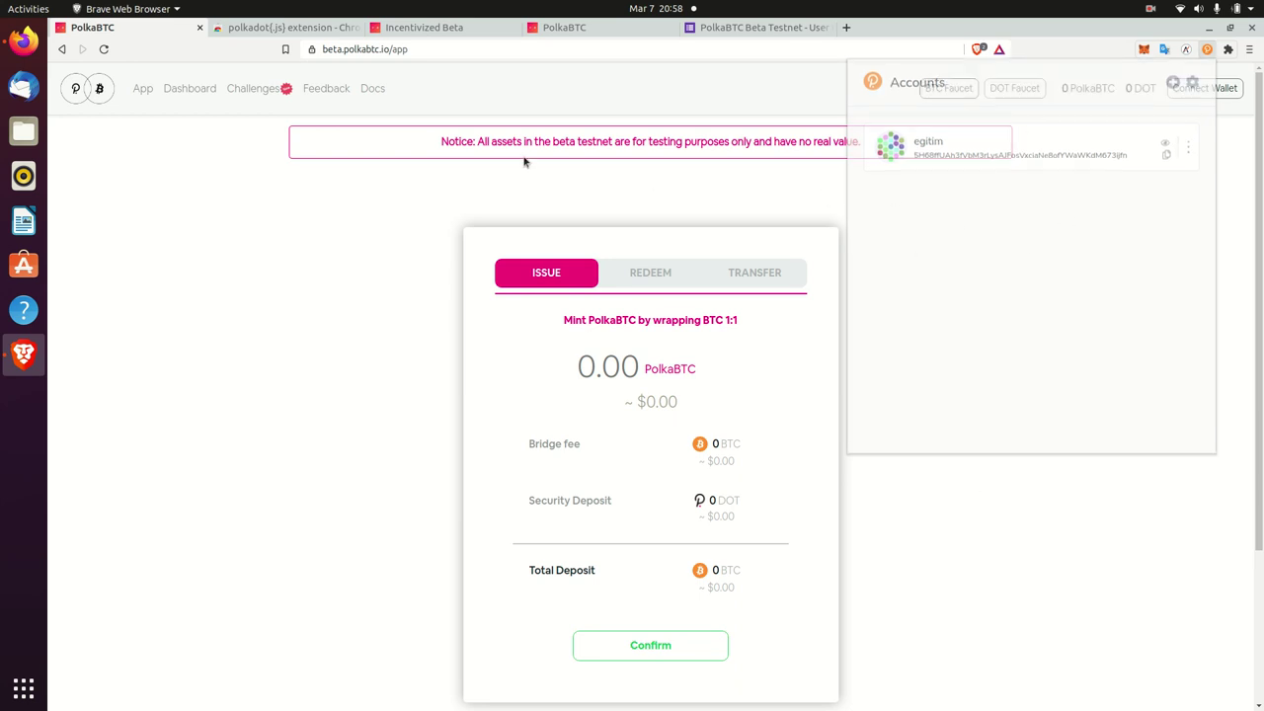
left_click(1207, 49)
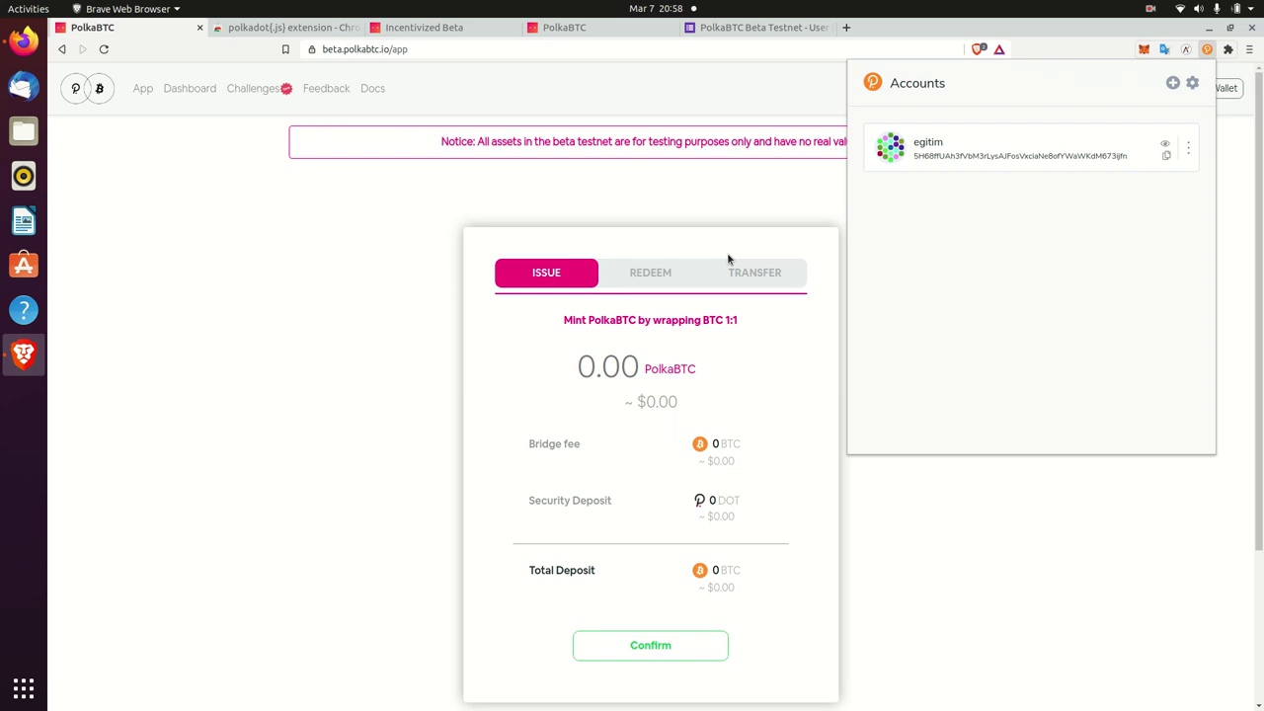
left_click(288, 191)
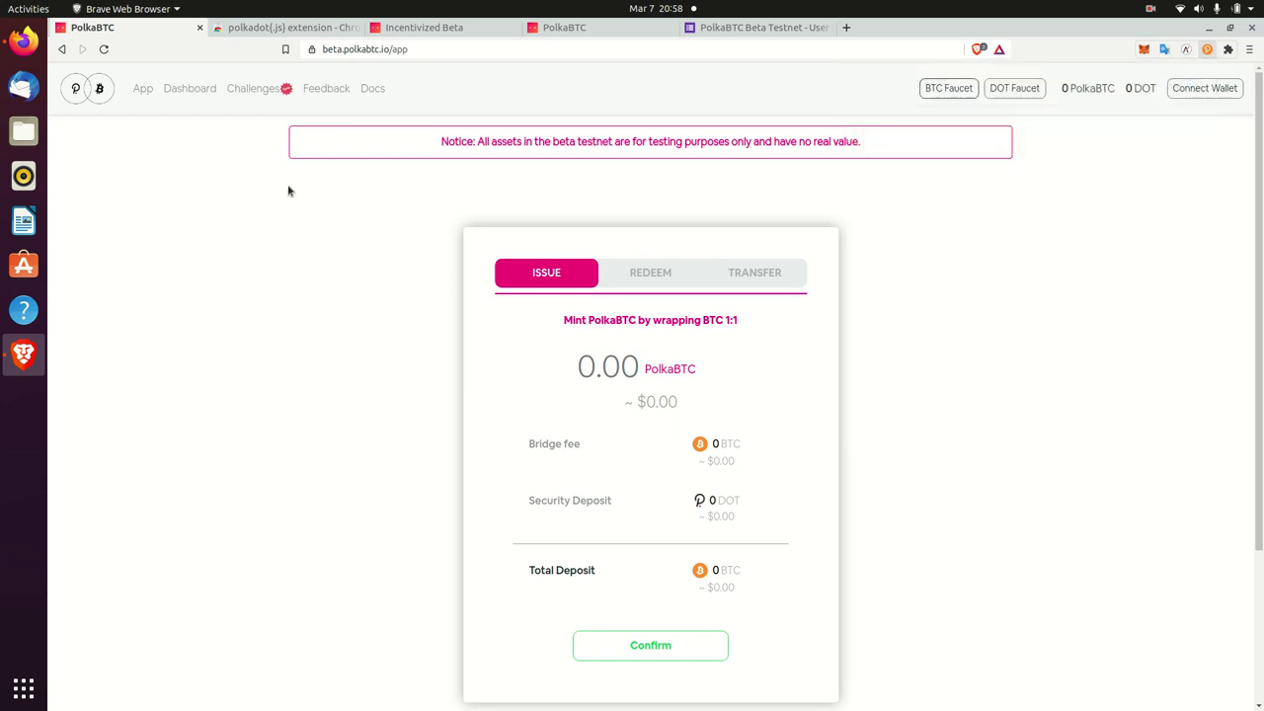
left_click(436, 57)
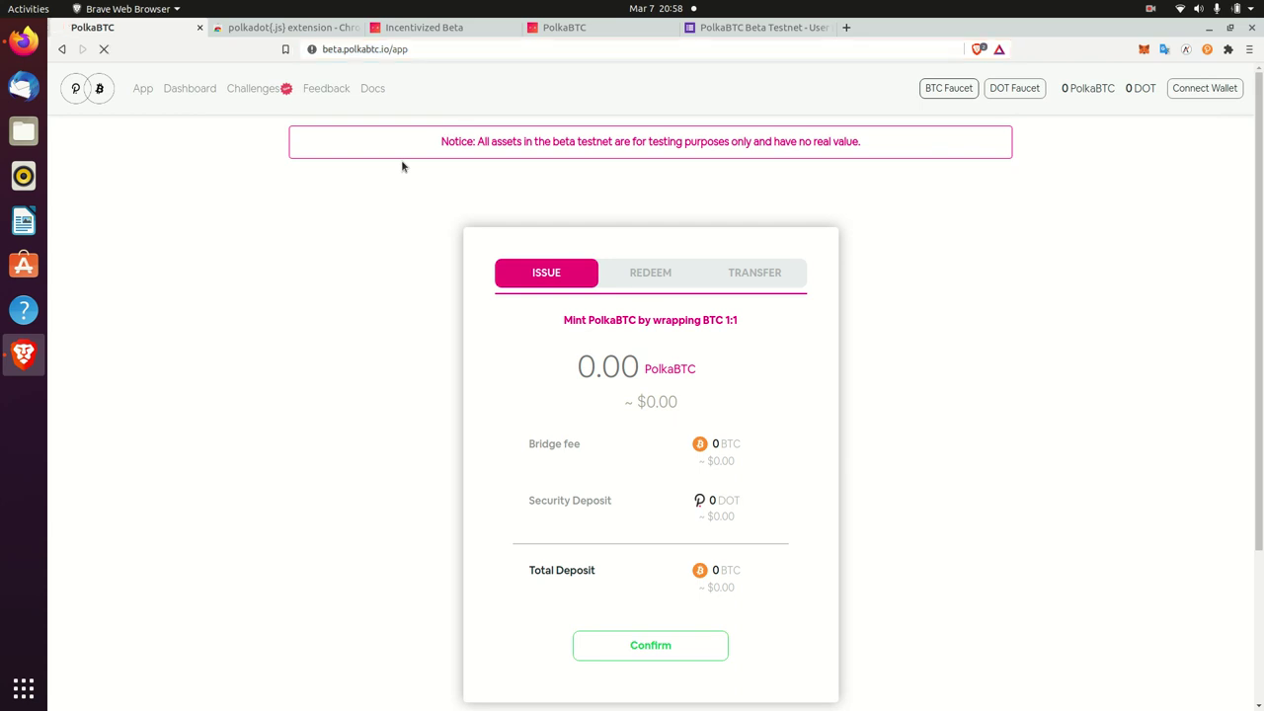
key("Return")
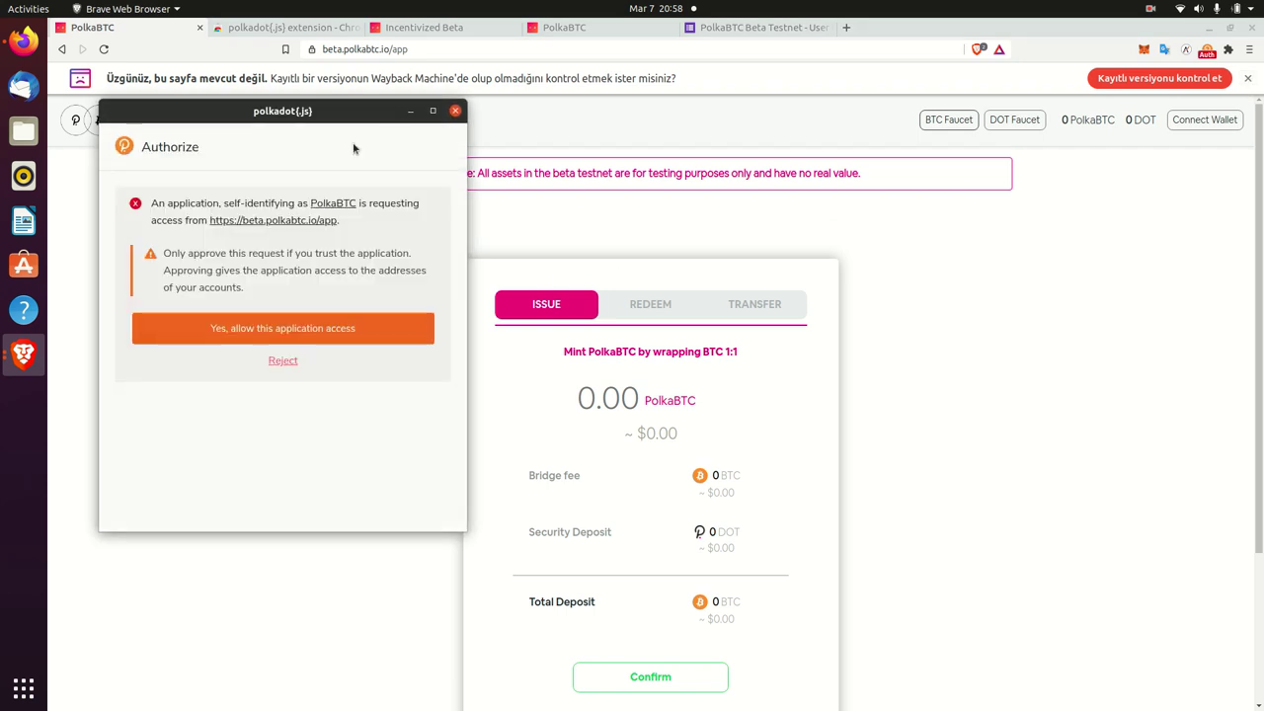
- Allow PolkaBTC access to the wallet, dismiss the Wayback notice, and request DOT from the faucet
left_click(296, 327)
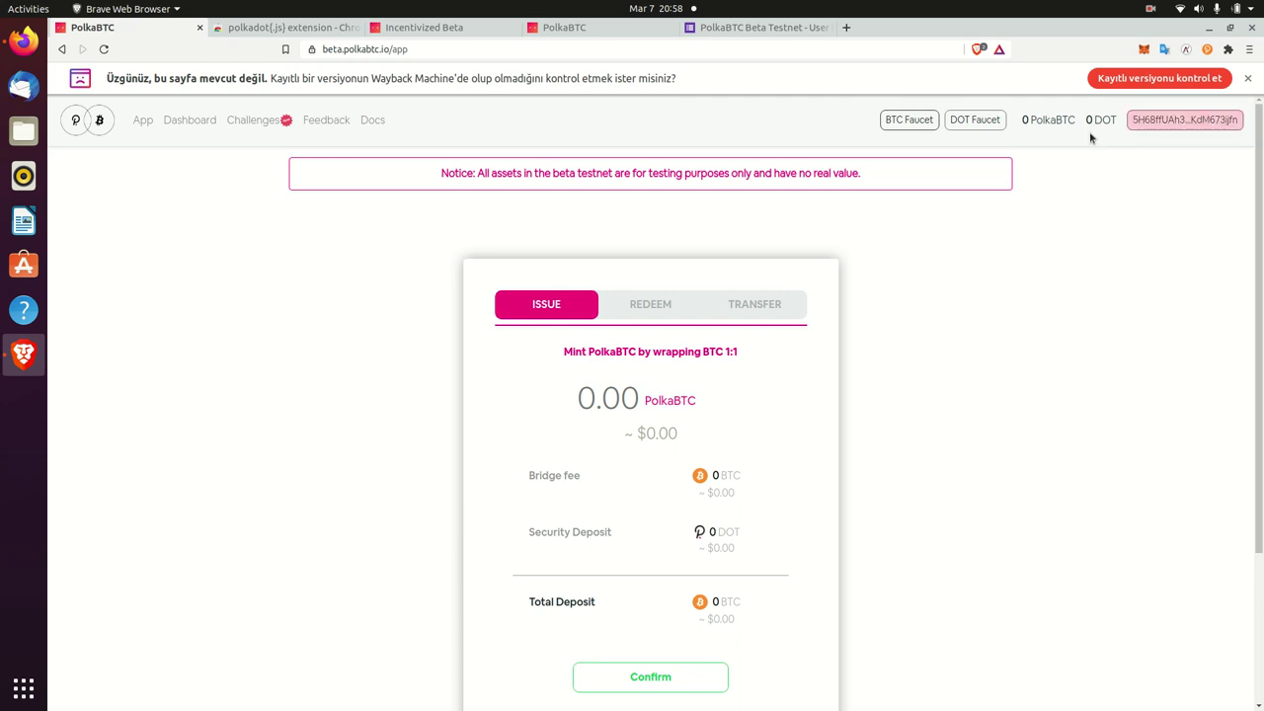
left_click(1247, 78)
left_click(998, 92)
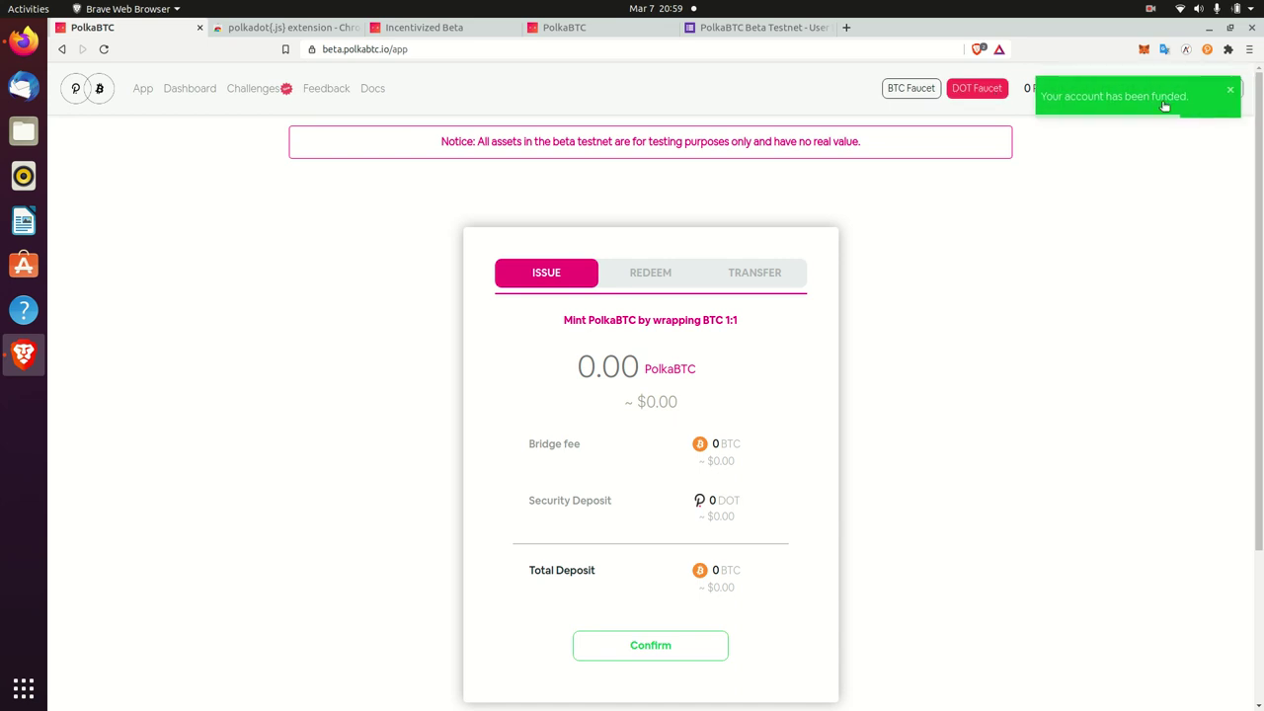
- Close the 'Your account has been funded.' toast and check the 1 DOT balance
left_click(1231, 92)
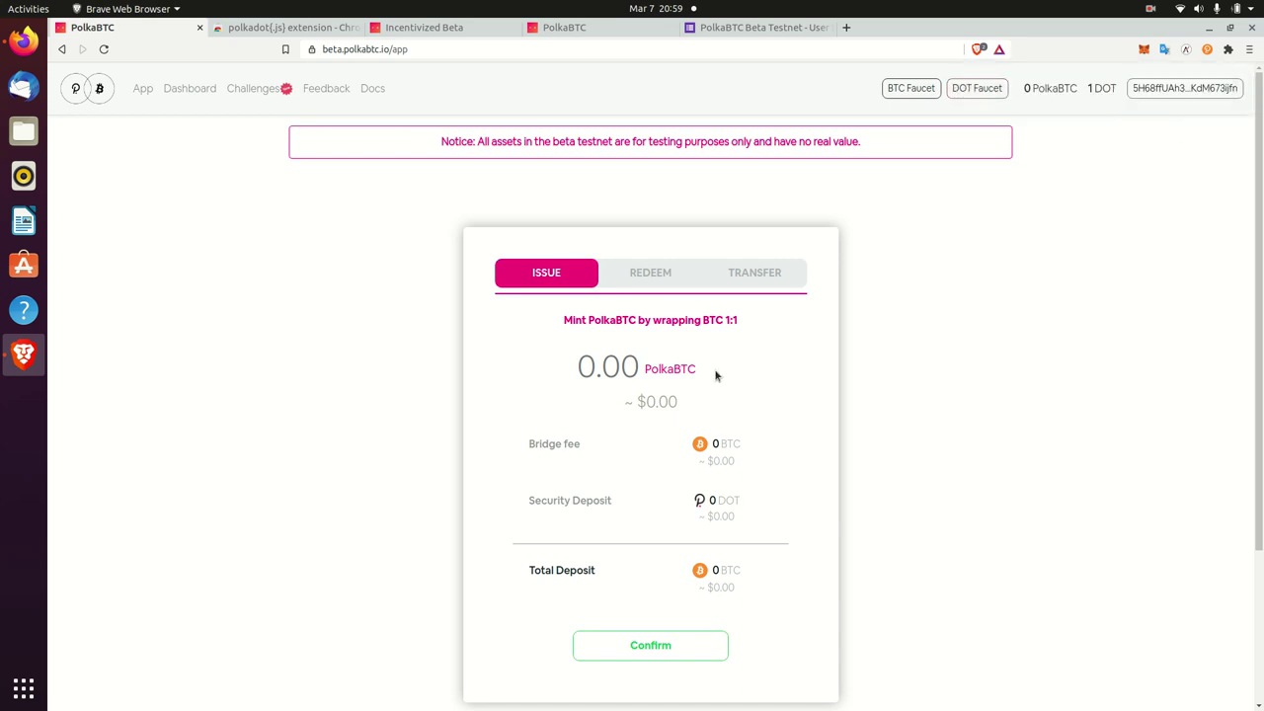
scroll(1063, 391, "down", 2)
scroll(1210, 222, "up", 2)
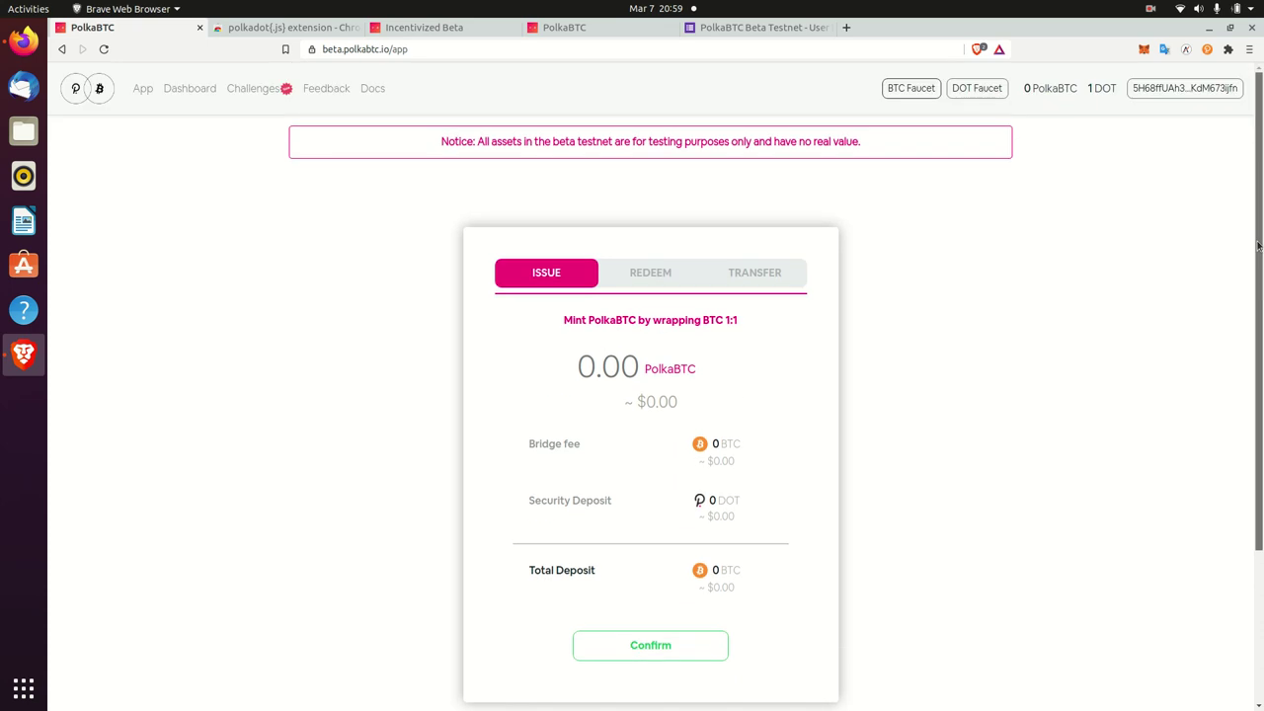
scroll(734, 368, "down", 1)
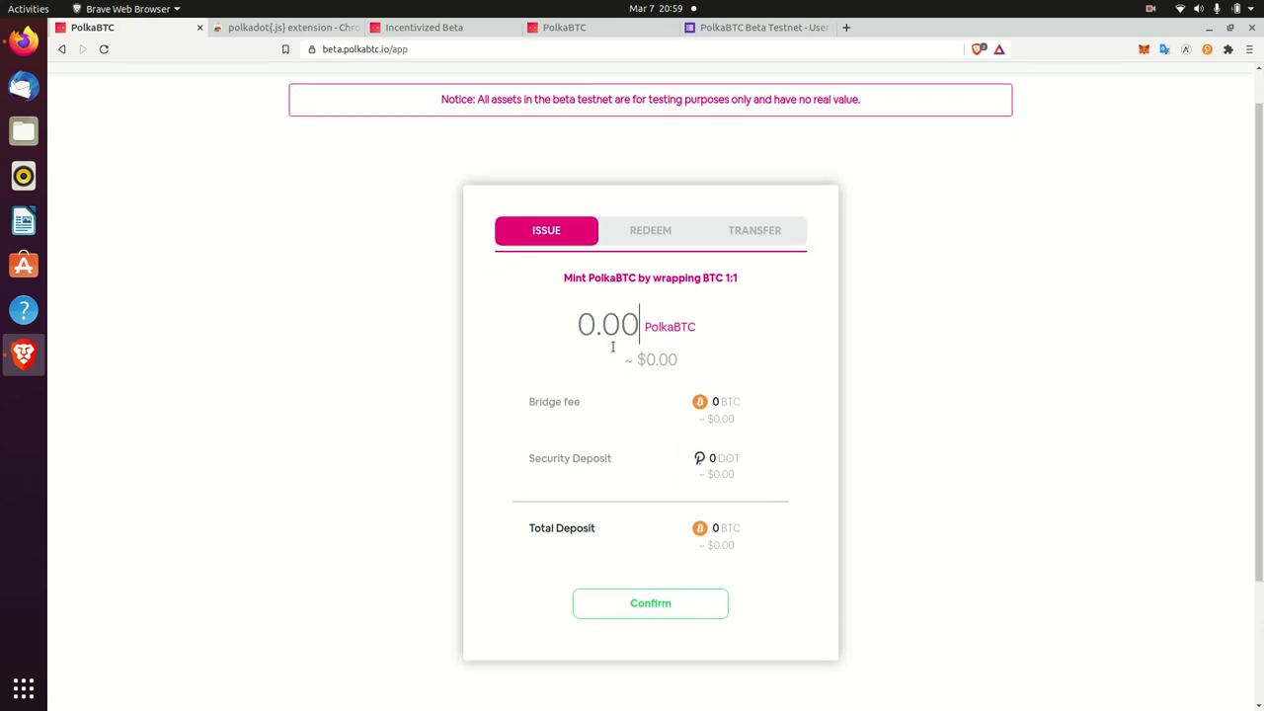
- Enter 0.0001 as the Issue amount and confirm the issue request
scroll(1161, 394, "up", 1)
type("0.0001")
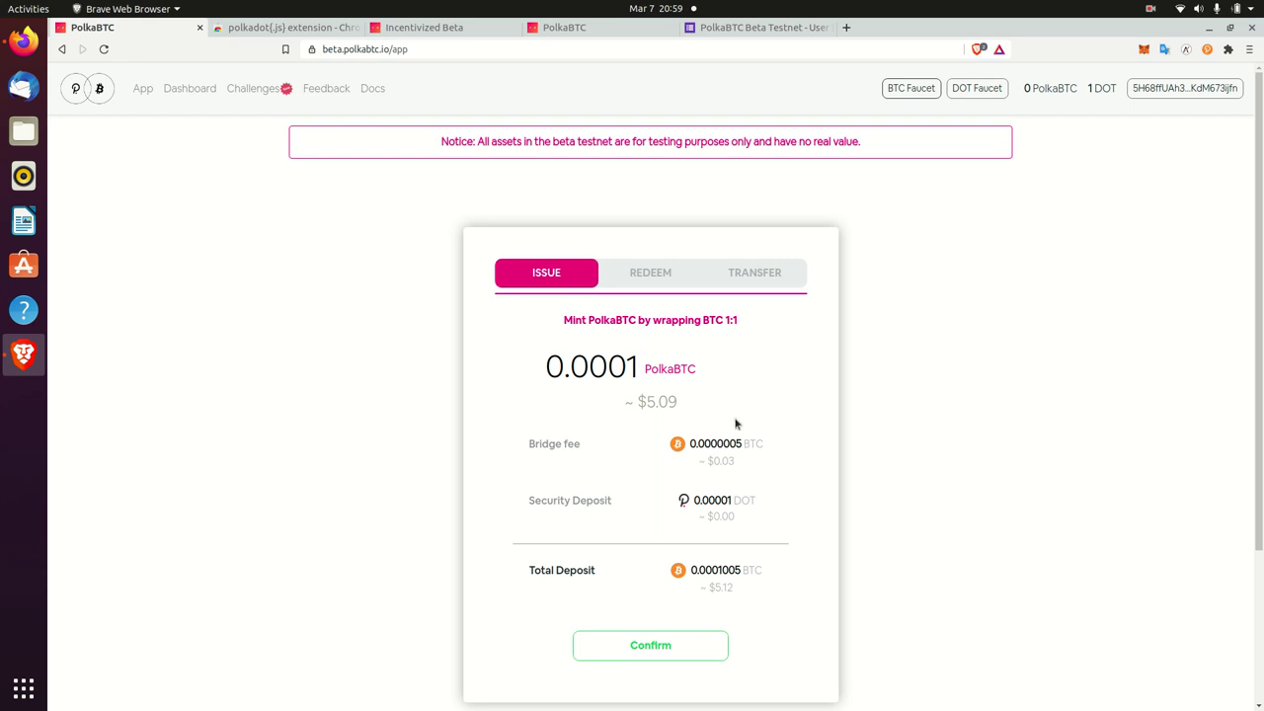
scroll(715, 415, "down", 2)
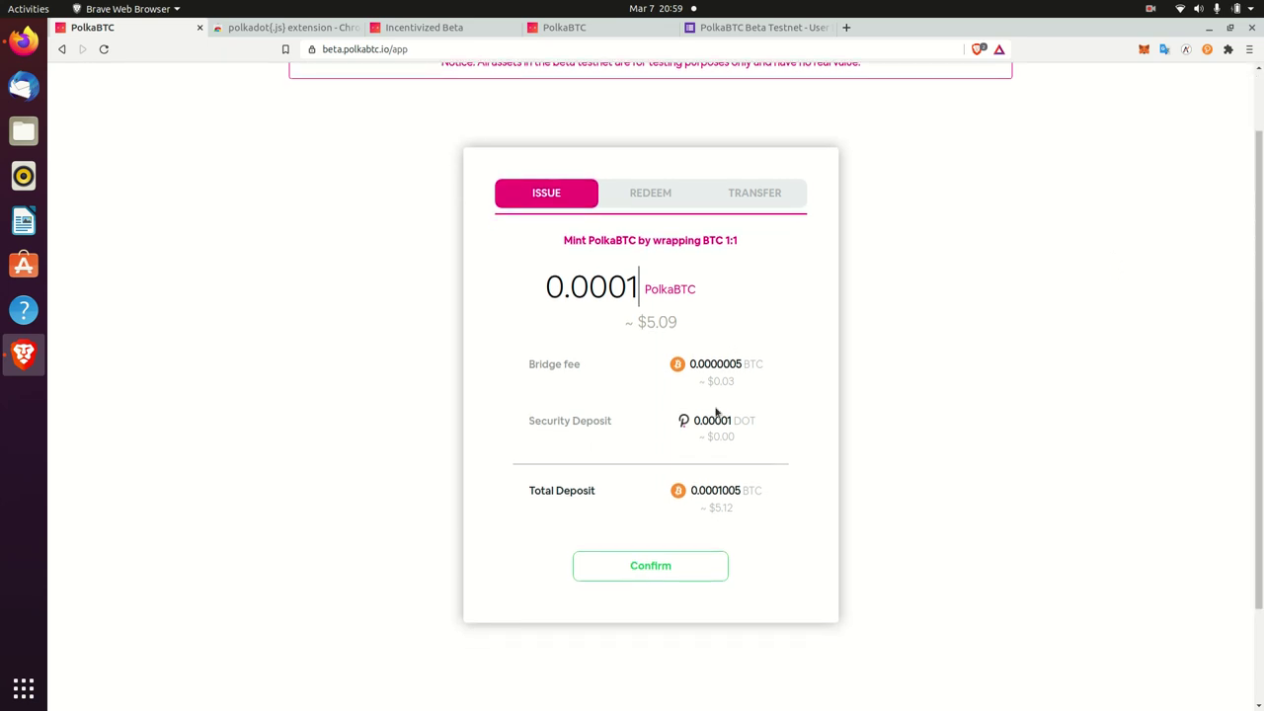
scroll(626, 327, "down", 1)
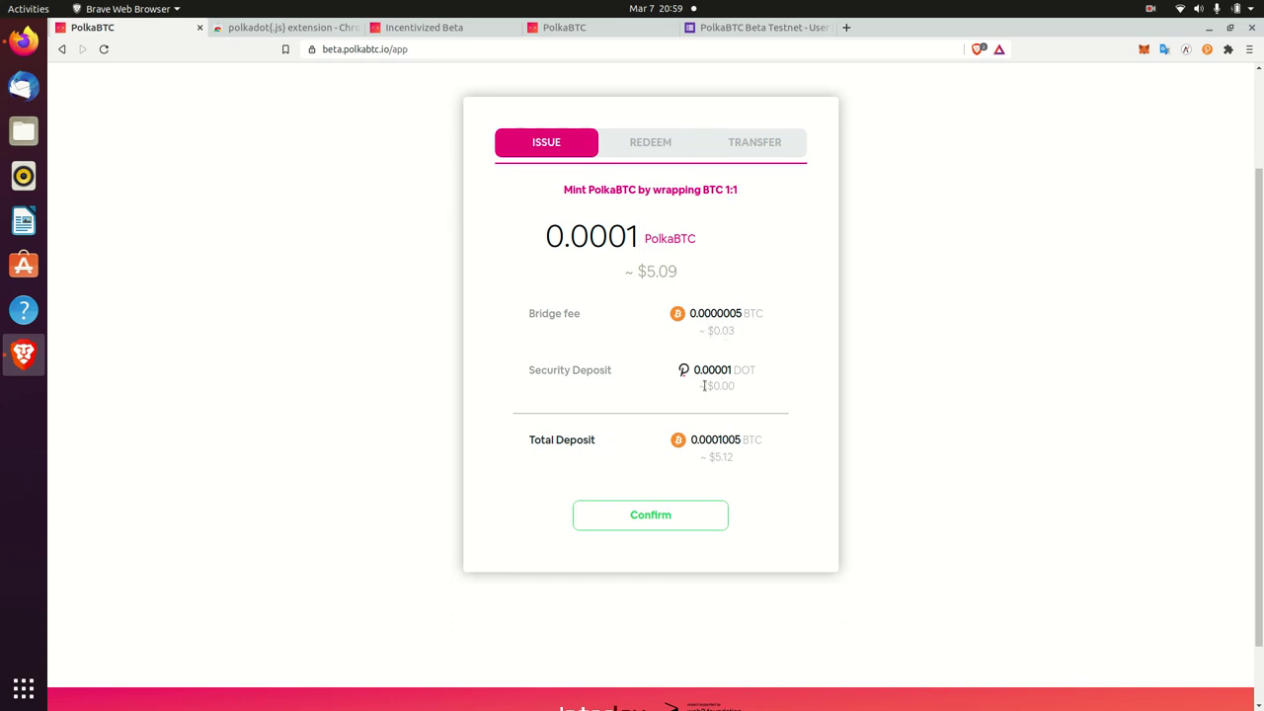
scroll(1250, 488, "down", 1)
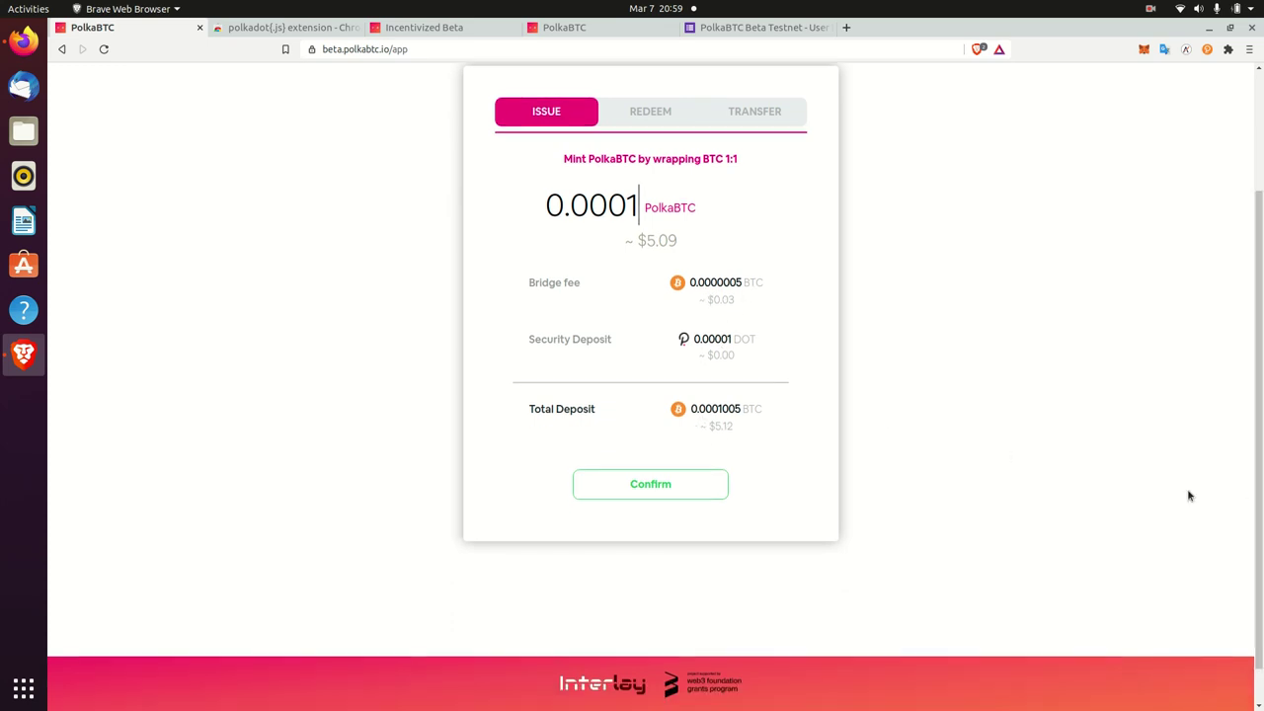
left_click(662, 483)
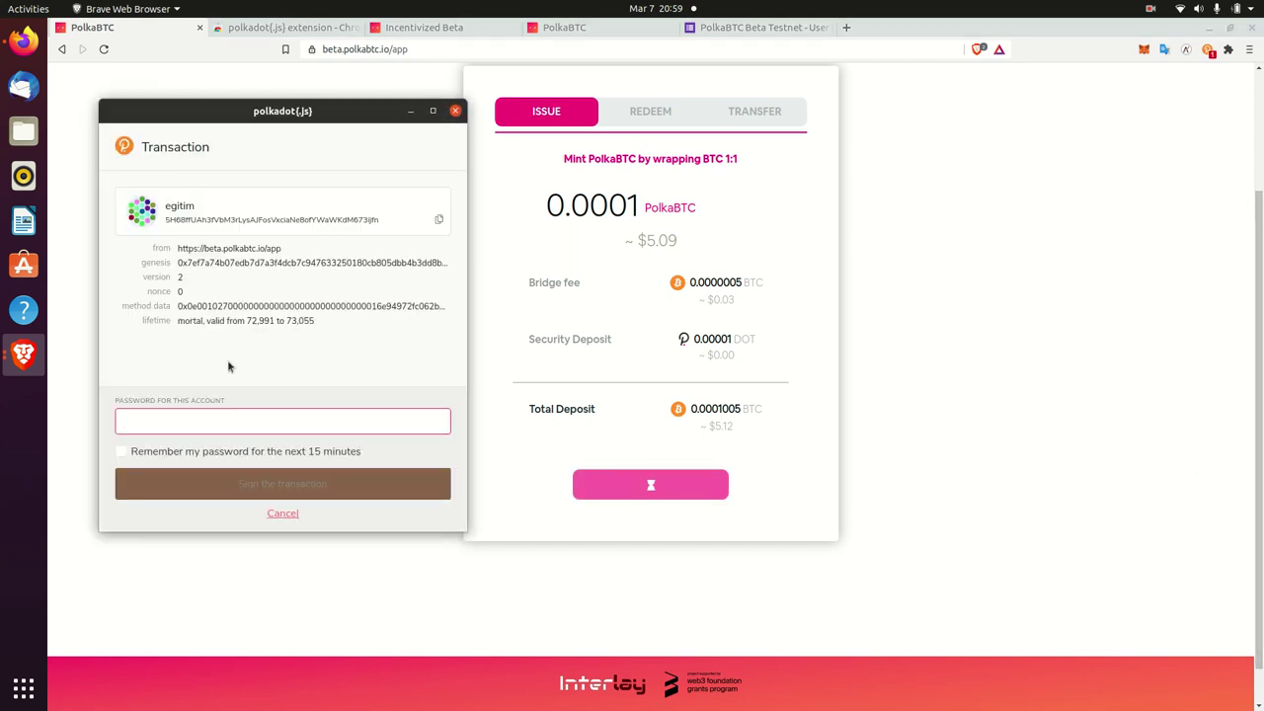
- Sign the issue transaction with the account password, remembering it for 15 minutes
type("•••")
left_click(120, 451)
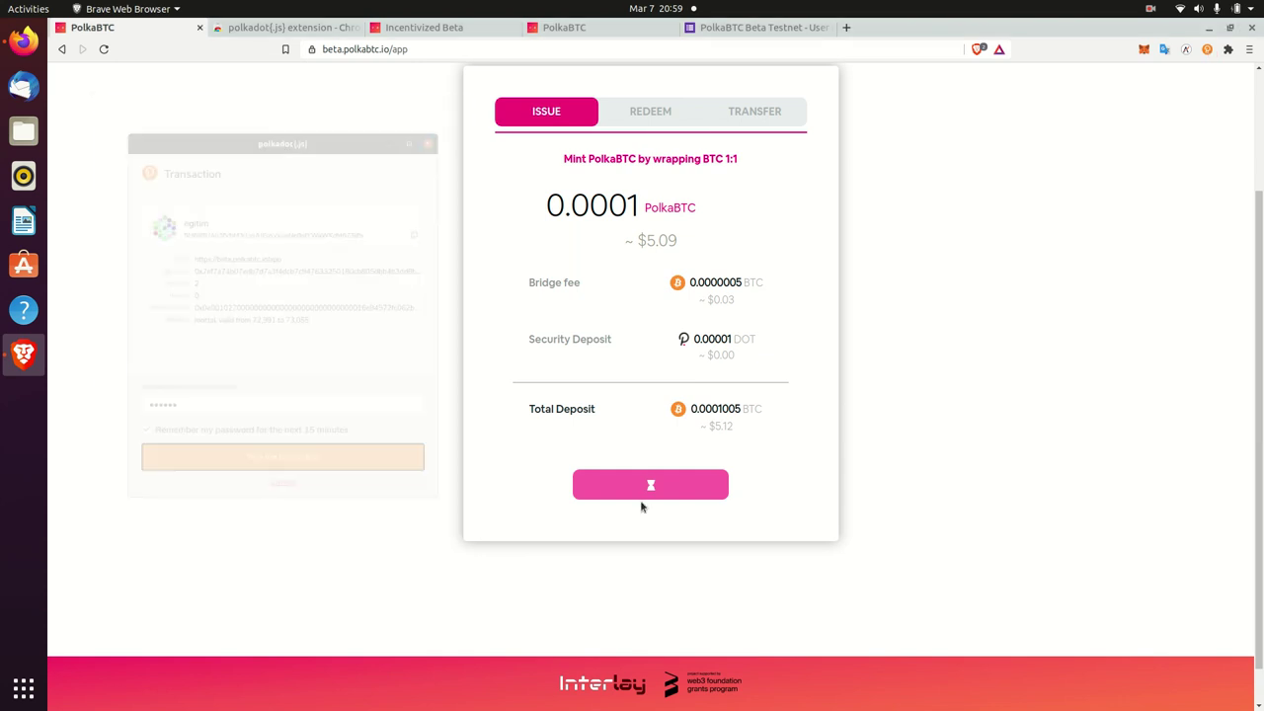
scroll(841, 440, "up", 1)
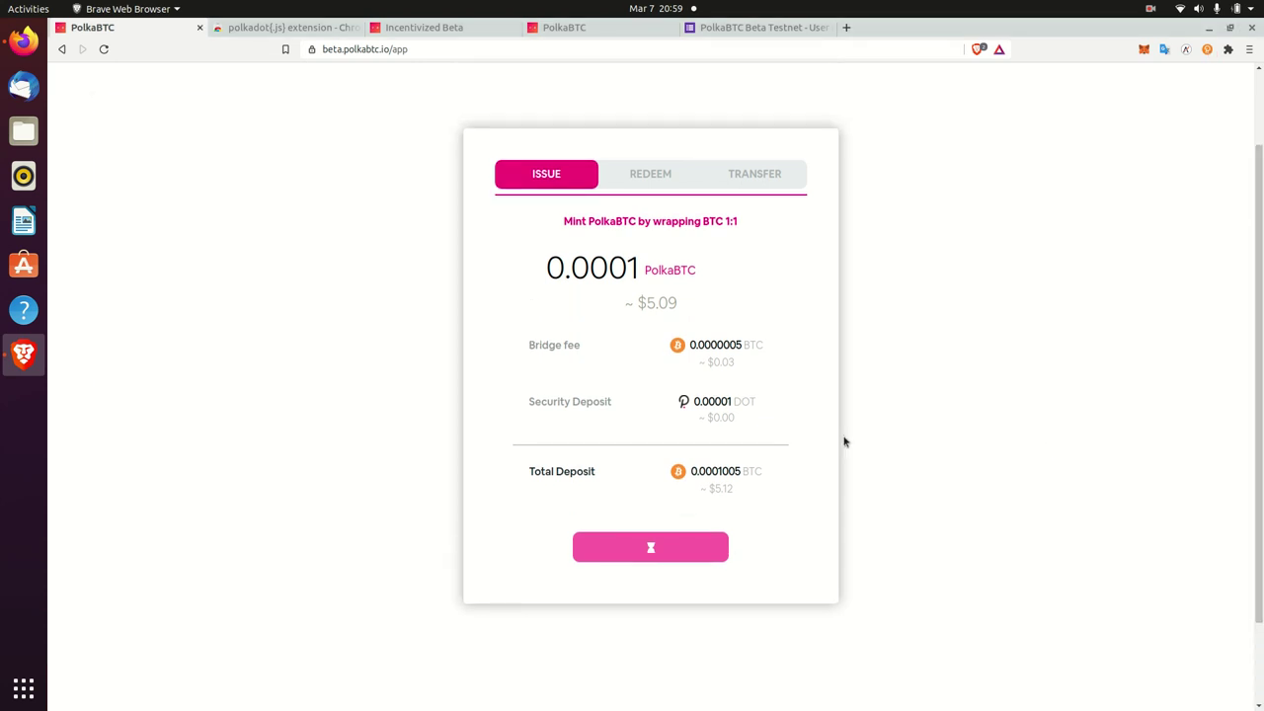
scroll(1118, 353, "up", 2)
scroll(1066, 350, "up", 1)
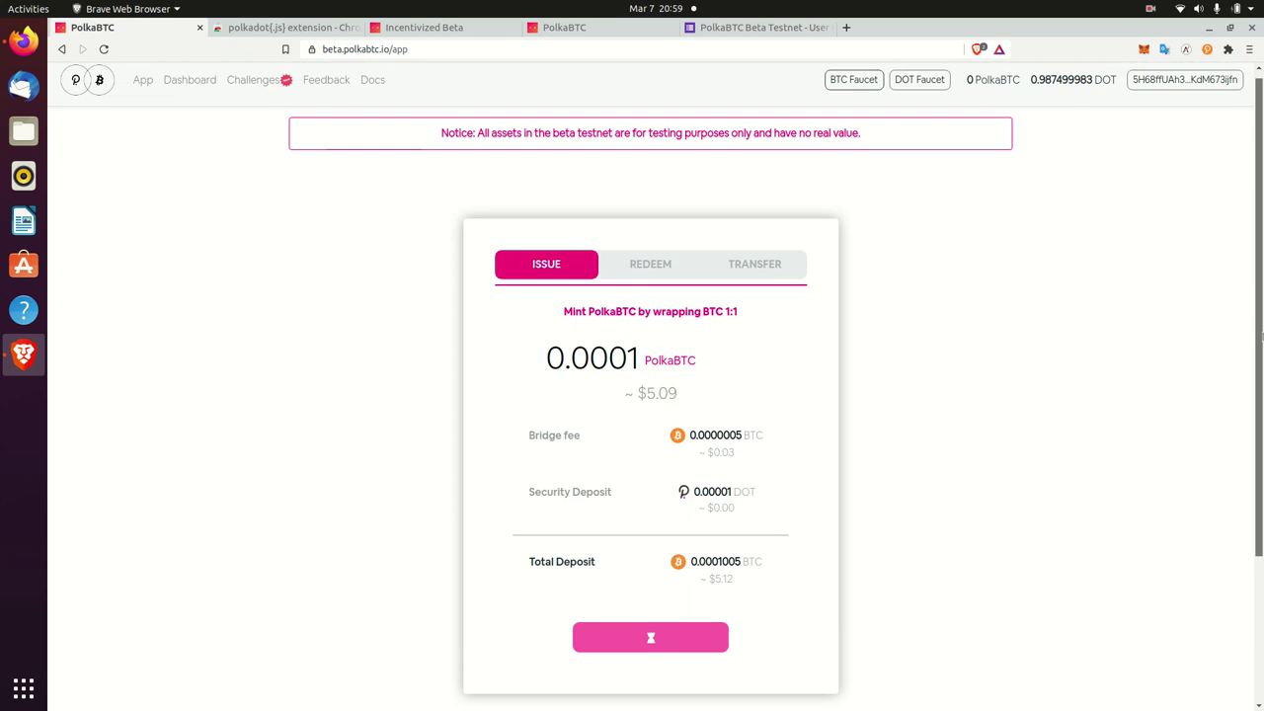
scroll(1006, 350, "down", 1)
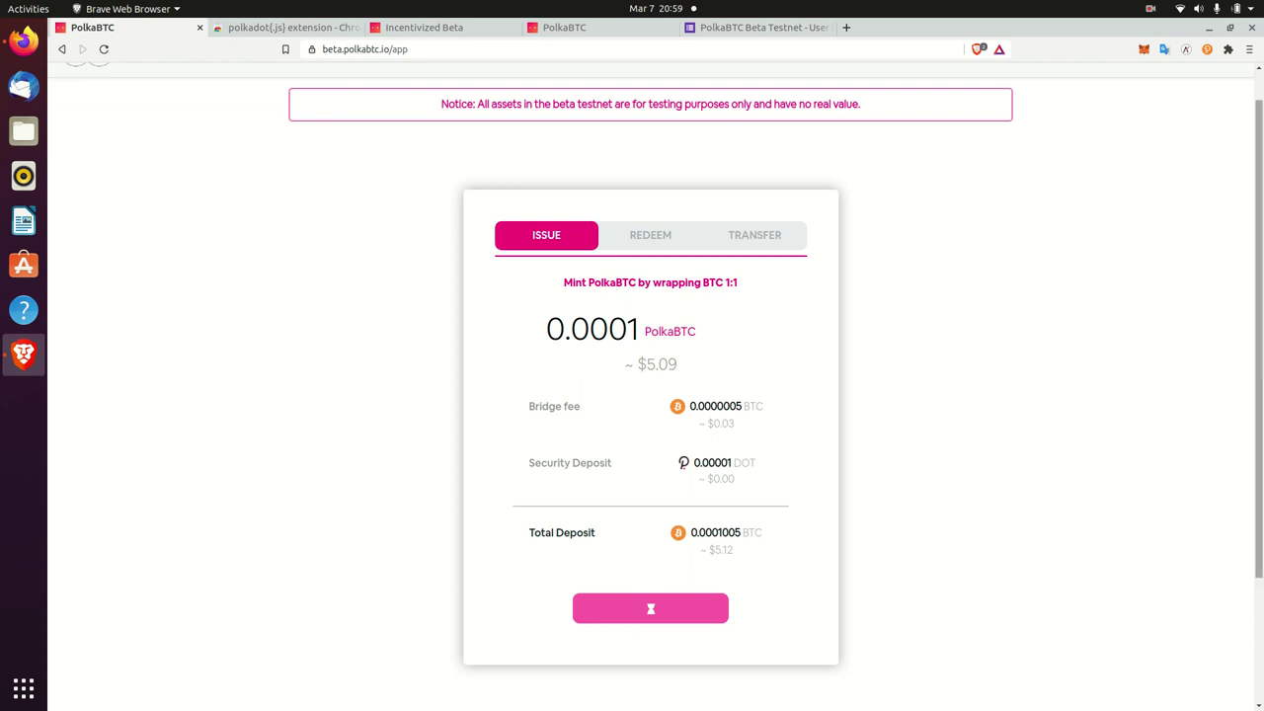
scroll(926, 351, "down", 3)
scroll(1022, 398, "up", 3)
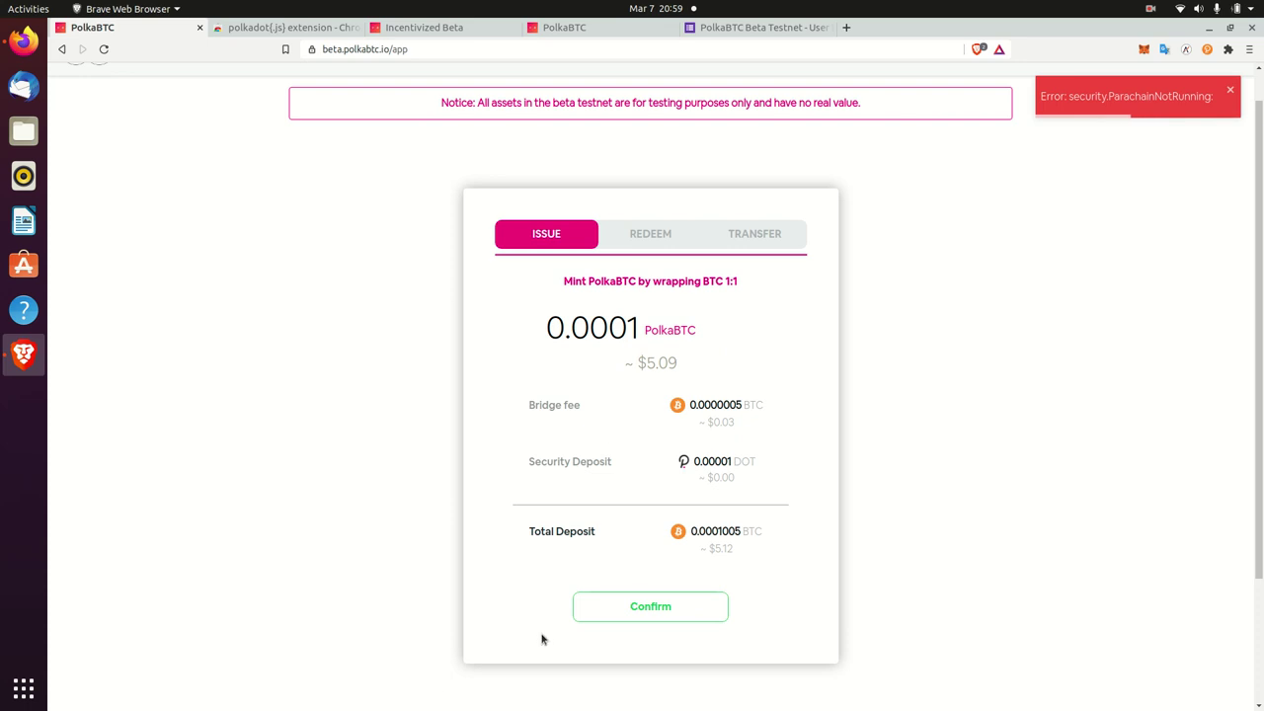
- Resubmit and sign the 0.0001 PolkaBTC issue, which fails with security.ParachainNotRunning
left_click(591, 598)
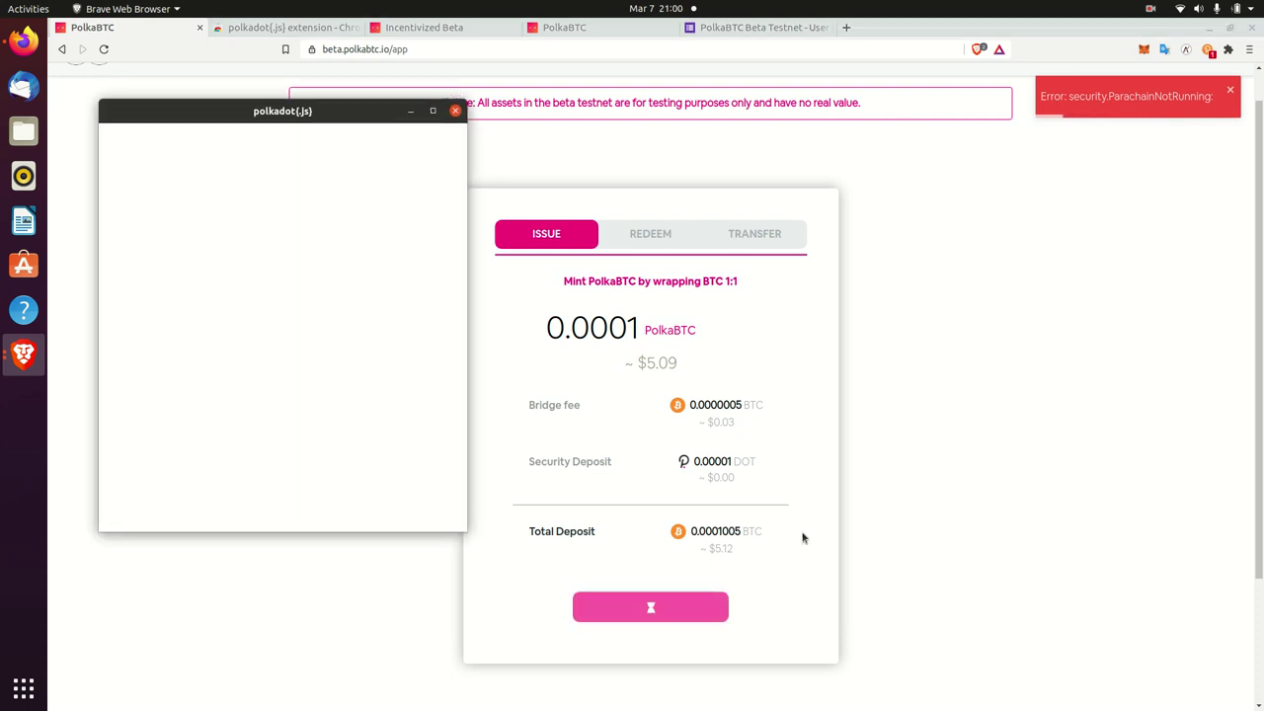
left_click(220, 484)
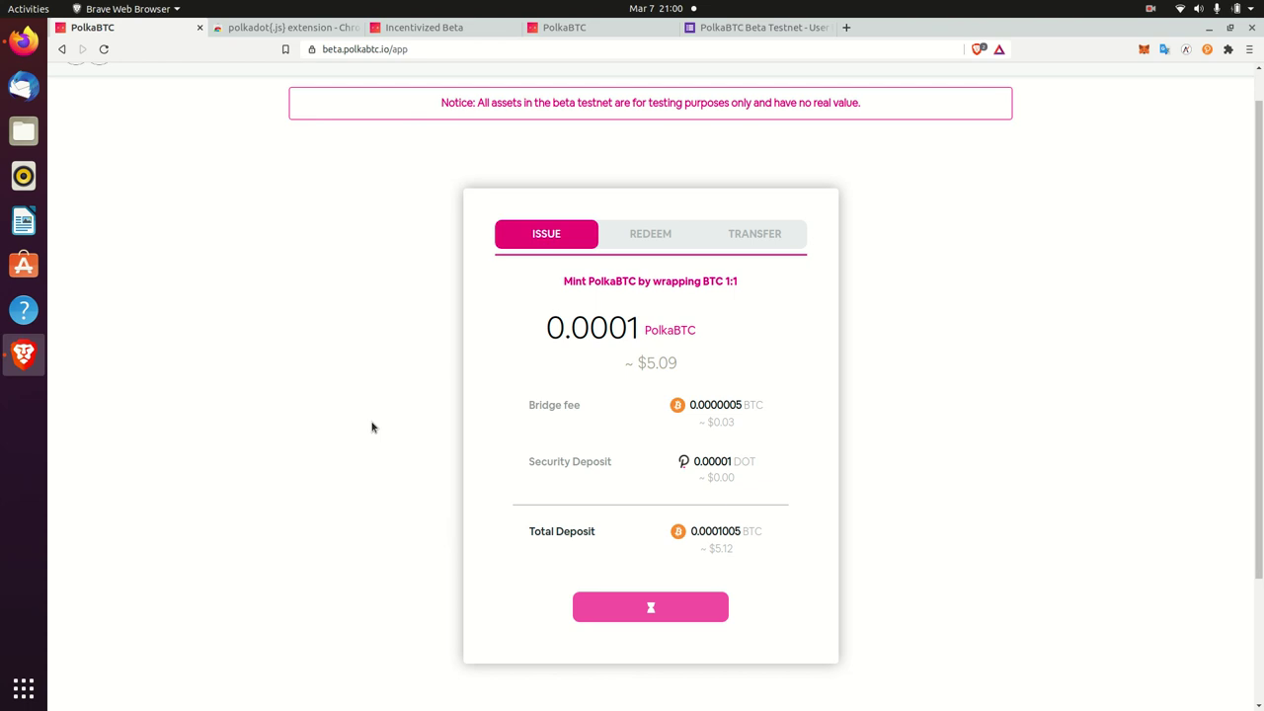
scroll(1173, 285, "down", 2)
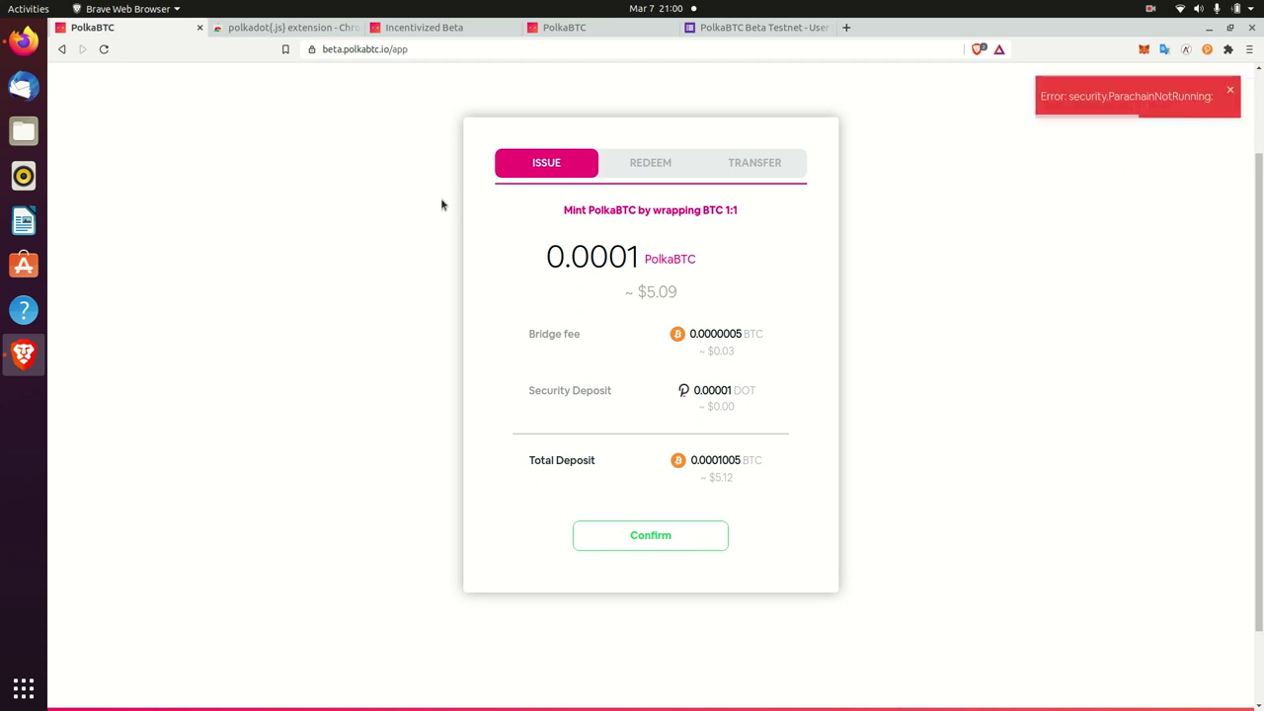
- Load beta.polkabtc.io in a new Firefox window, enter the app, and dismiss account selection
left_click(24, 45)
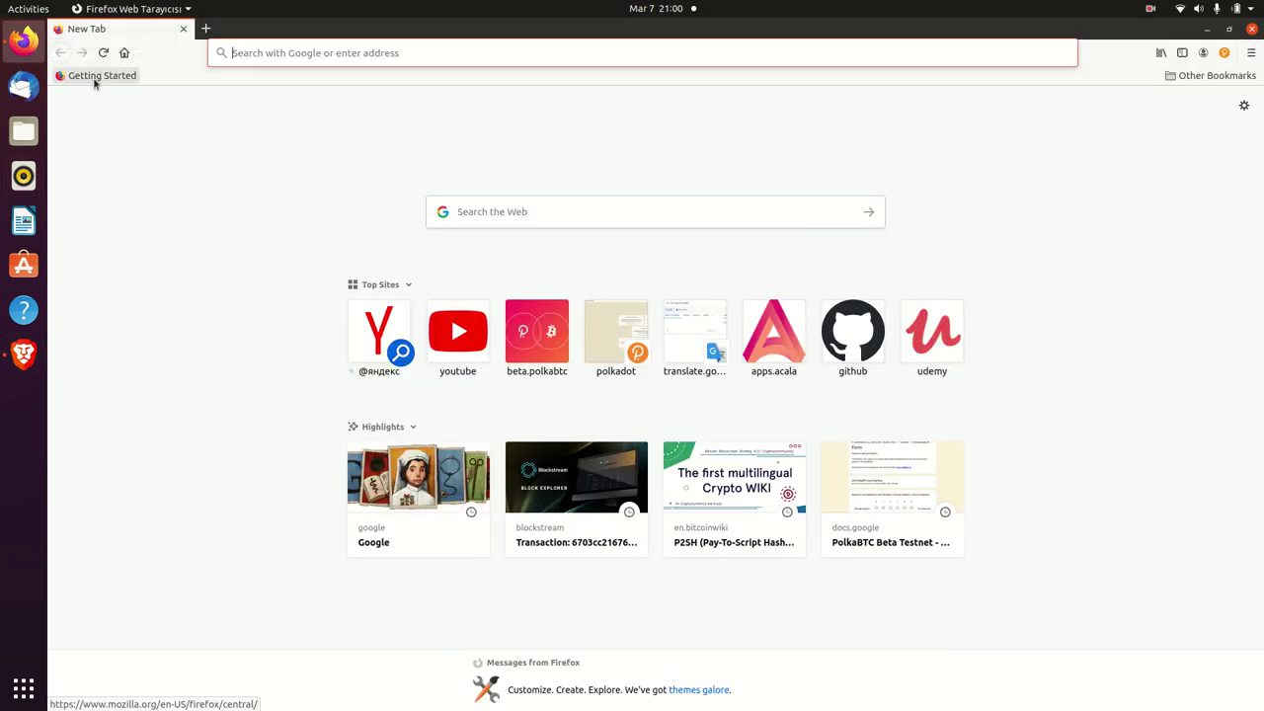
type("polkadot.js.org/")
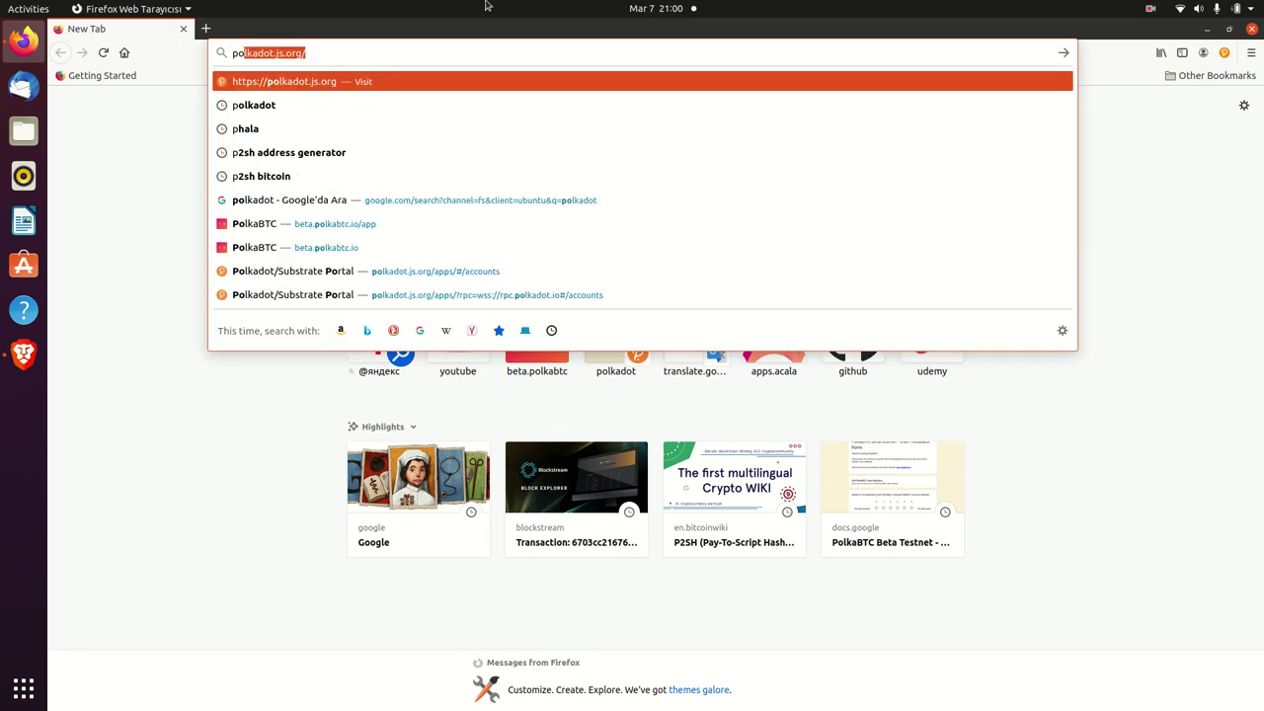
key("Down")
key("Down")
key("Down")
key("Down")
key("Down")
key("Down")
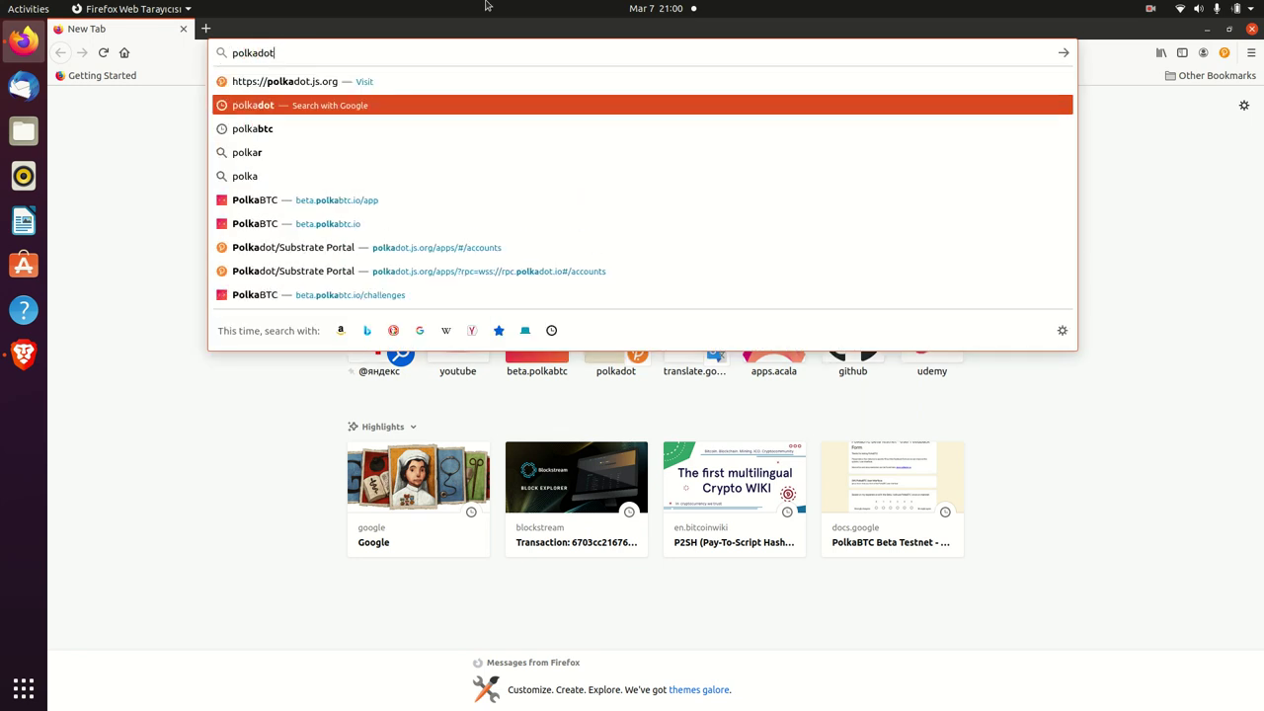
key("Return")
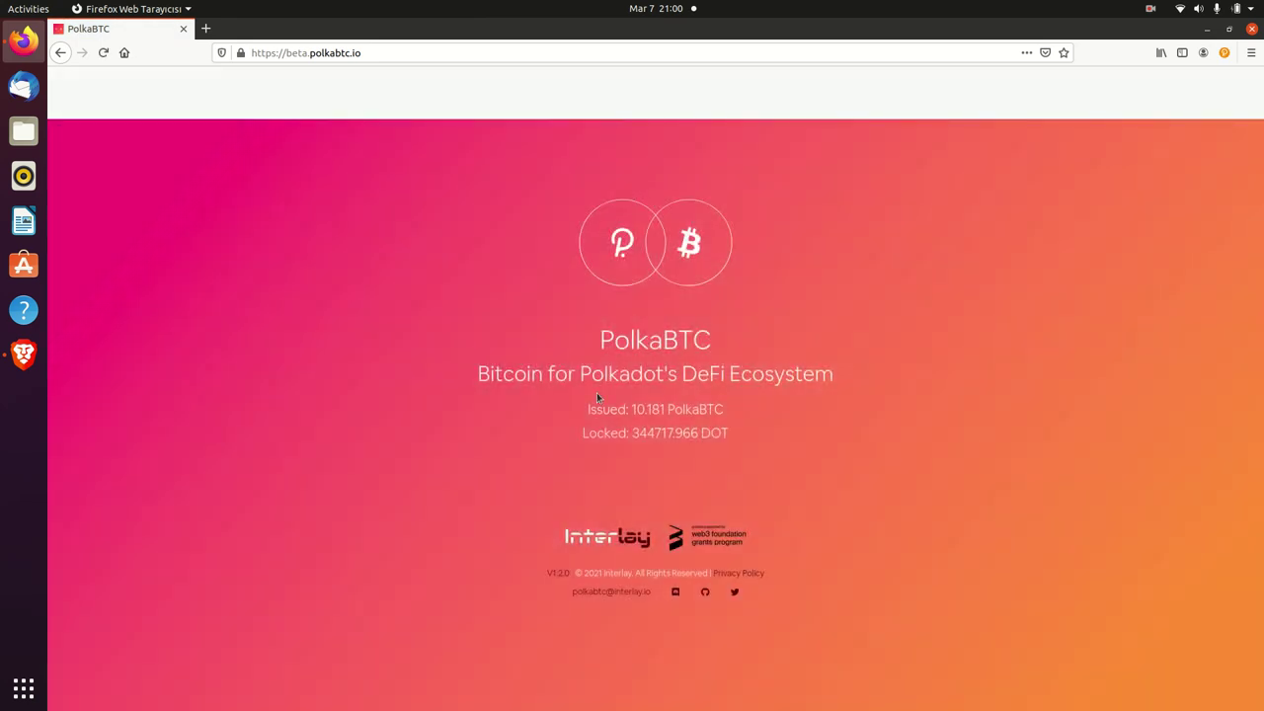
left_click(564, 498)
left_click(869, 136)
scroll(1252, 415, "down", 4)
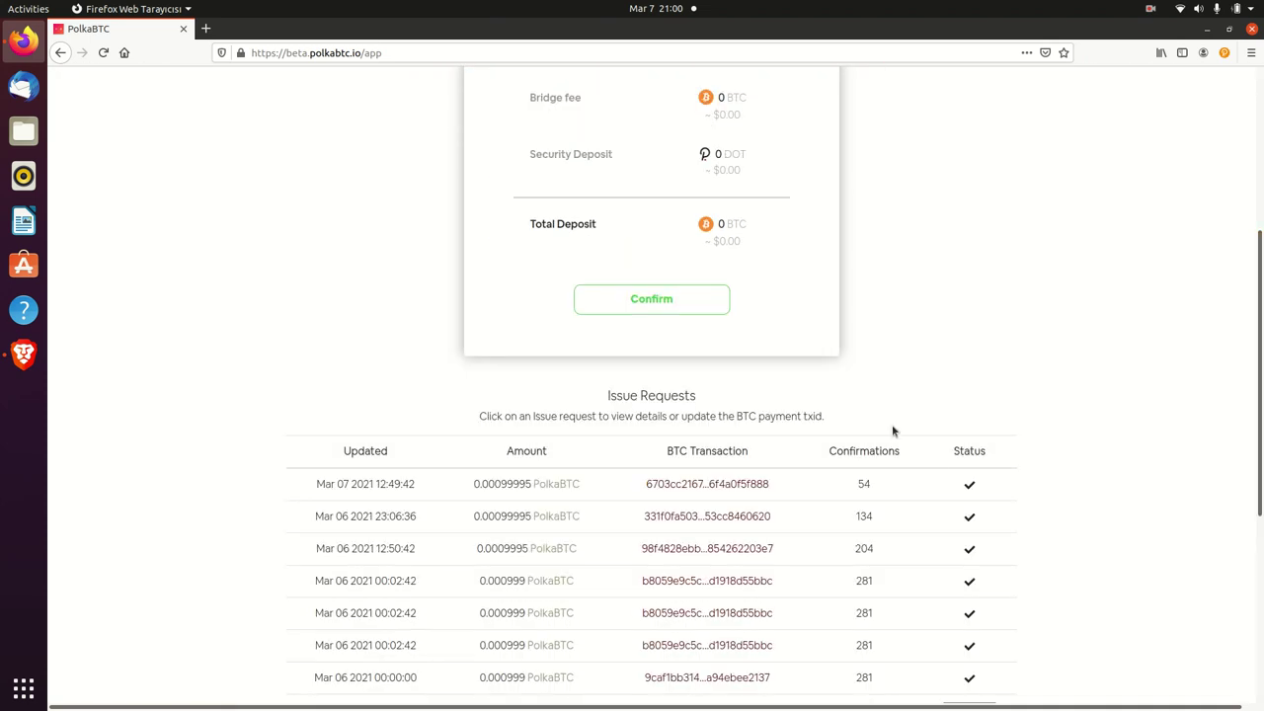
scroll(889, 430, "down", 3)
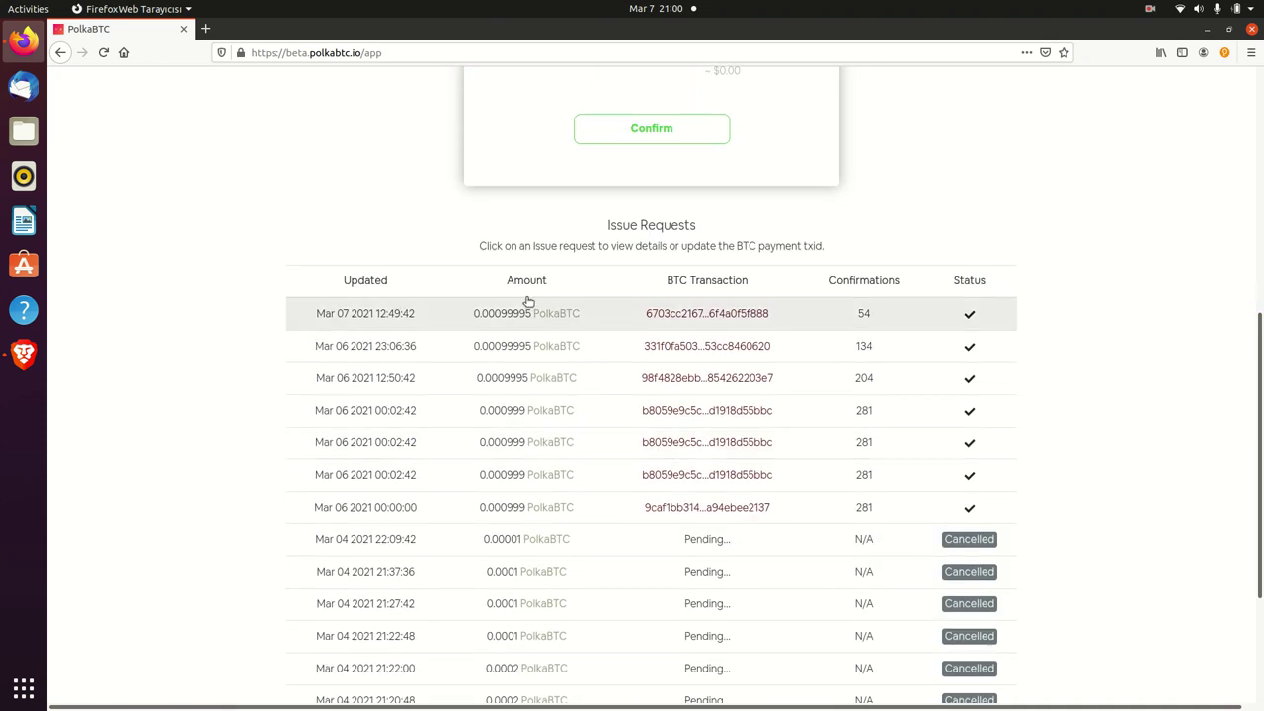
scroll(629, 342, "up", 3)
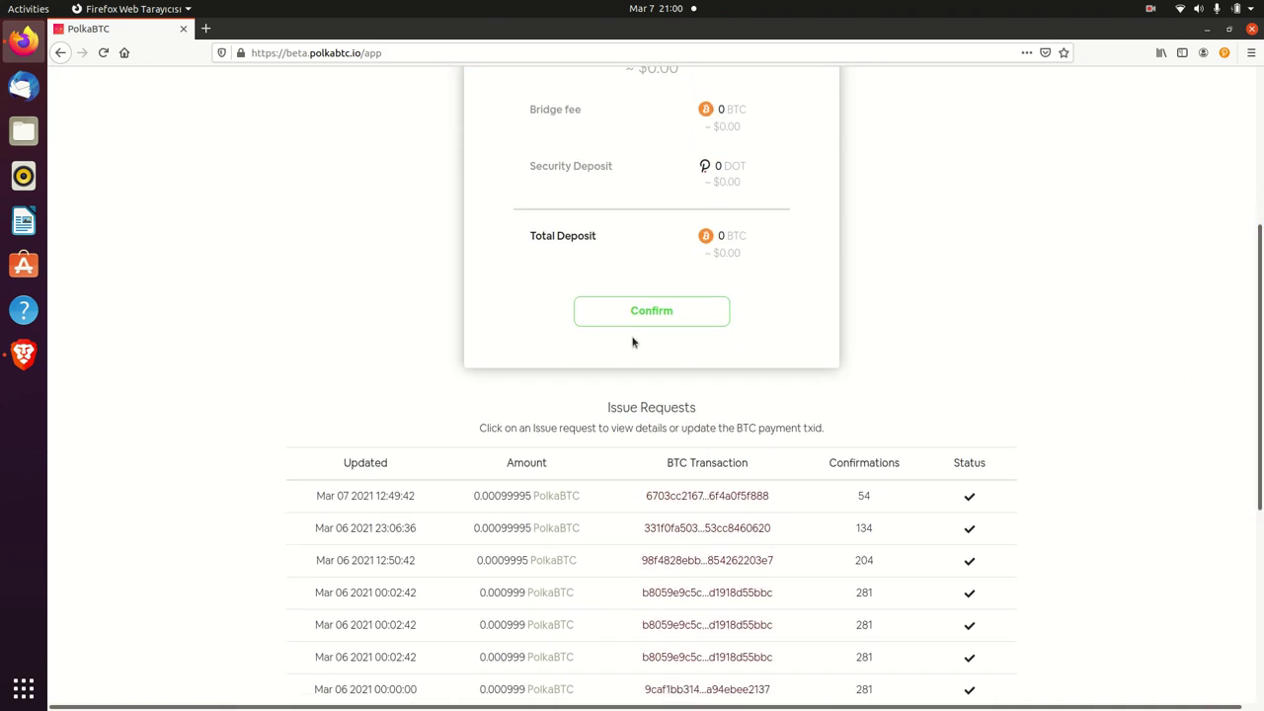
- Inspect the completed 0.00099995 PolkaBTC issue request's details, then close them
left_click(593, 496)
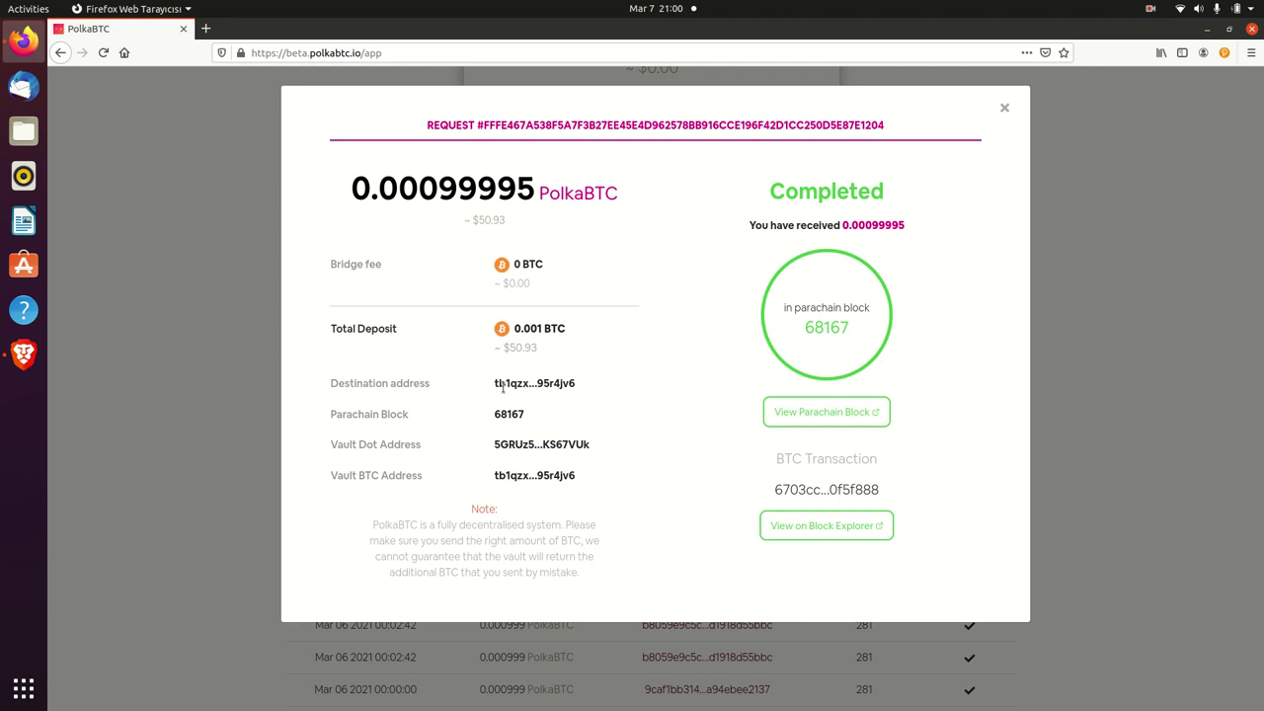
left_click_drag(505, 383, 590, 382)
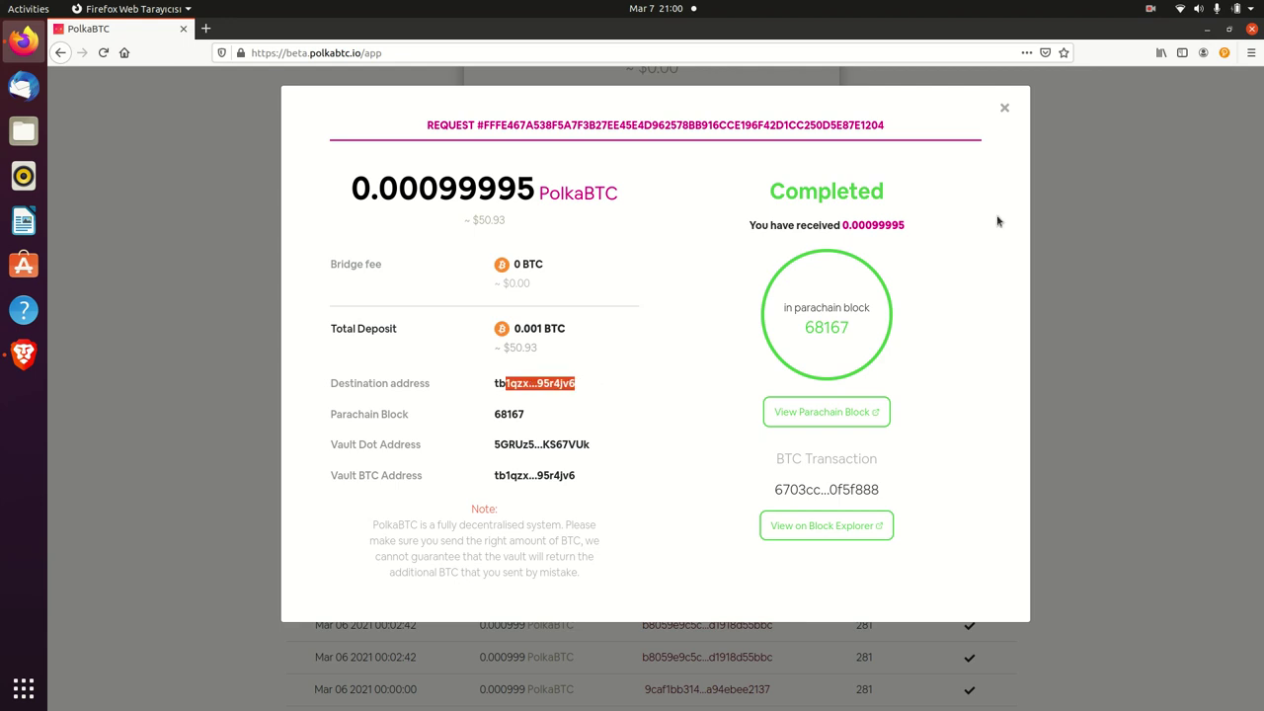
left_click(1005, 108)
scroll(1033, 174, "up", 5)
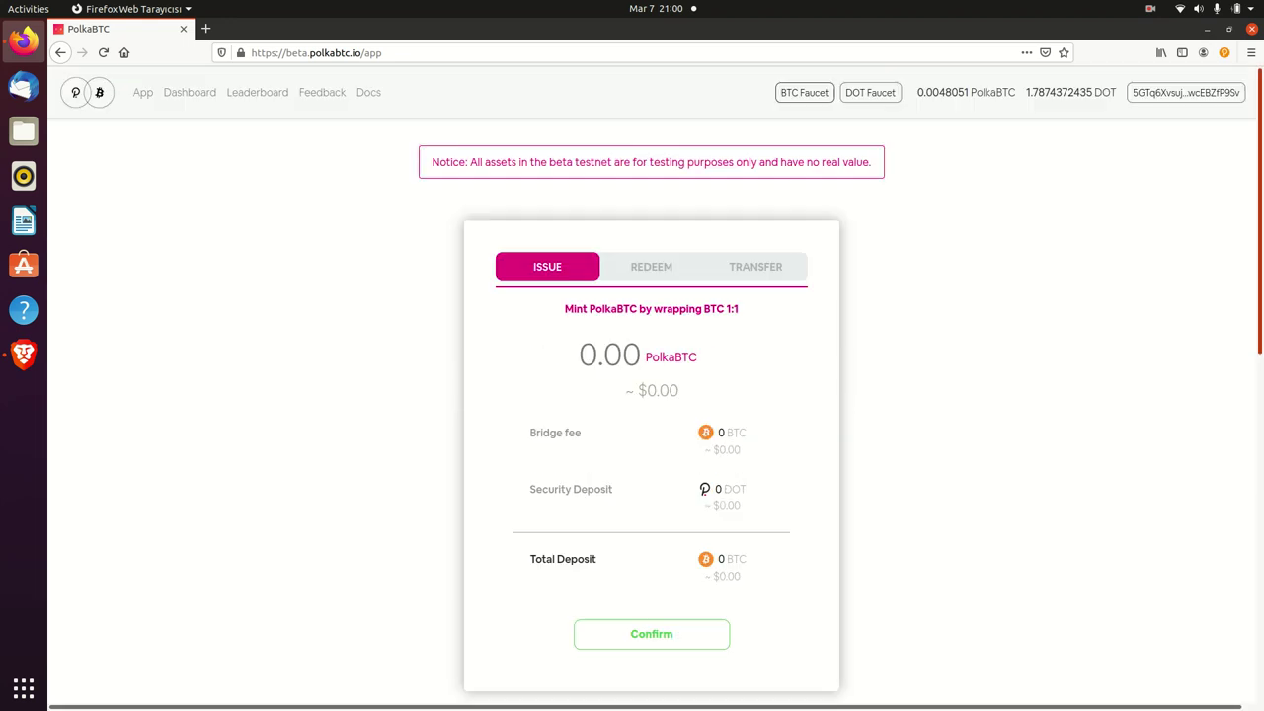
- Open the Bitcoin testnet faucet in a new tab and answer the addition check with 13
right_click(816, 96)
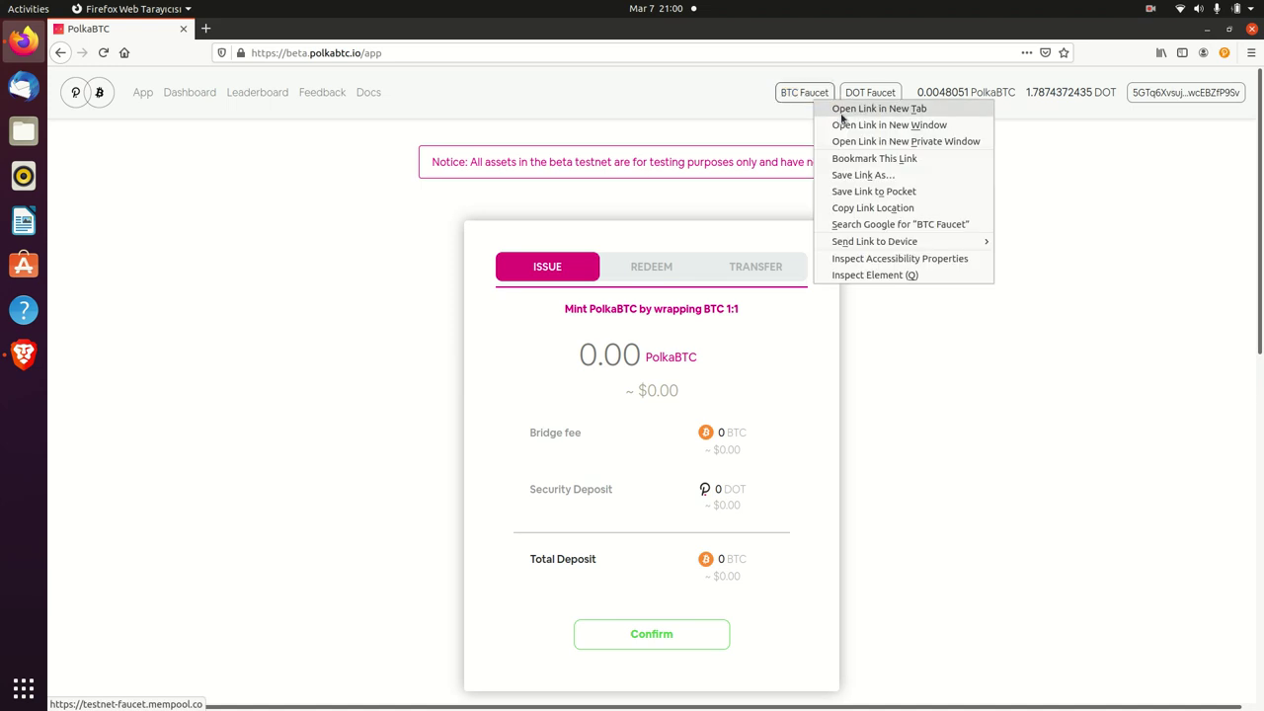
left_click(843, 110)
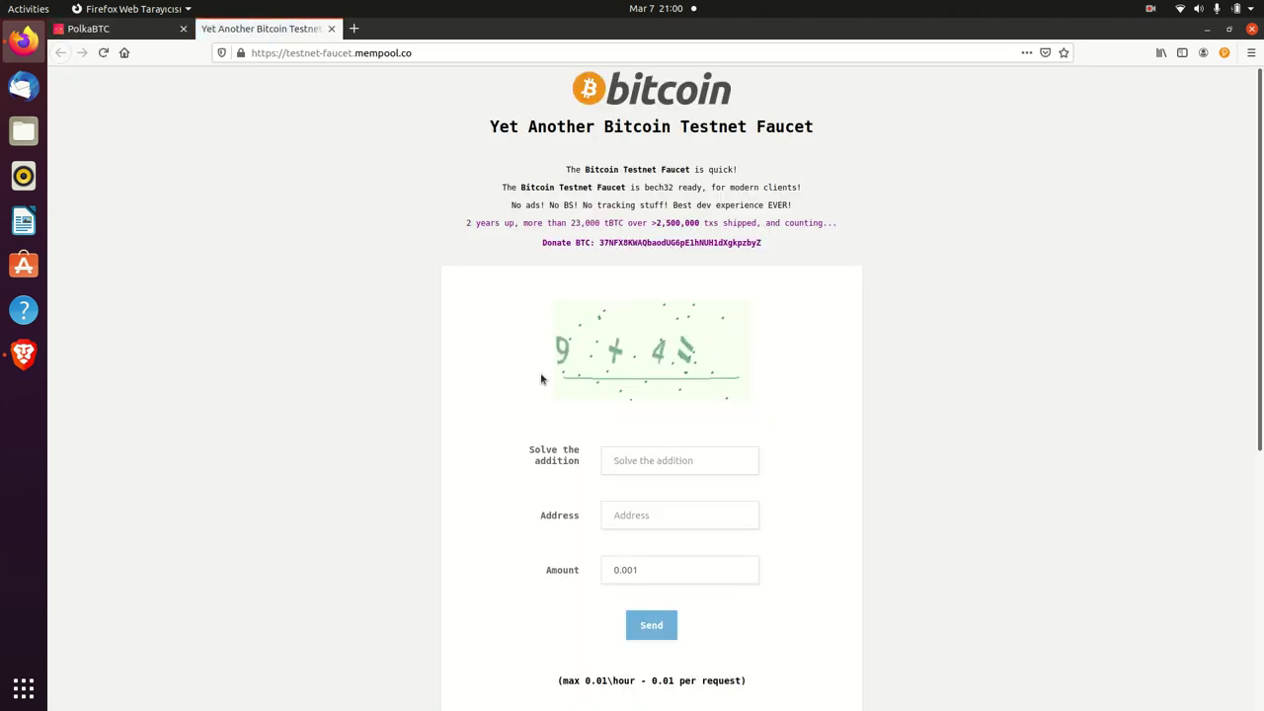
left_click(626, 461)
type("13")
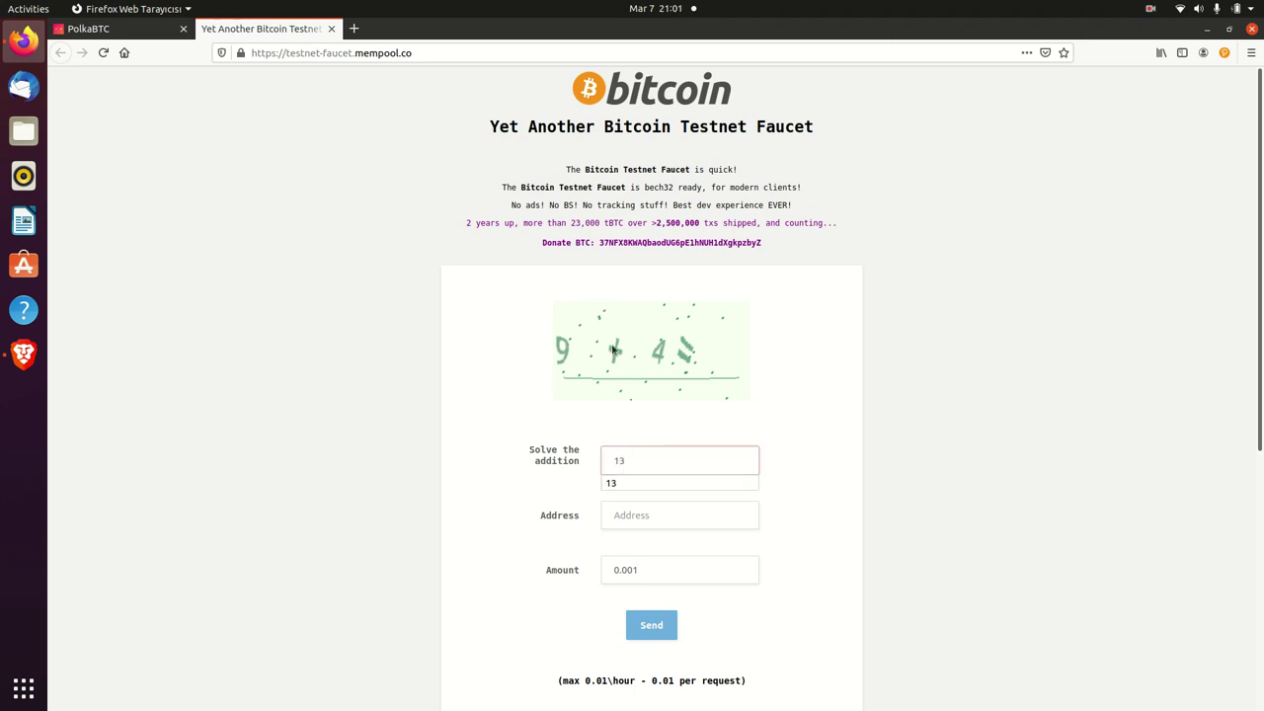
left_click(544, 504)
- Paste the copied address into the faucet's Address field, leaving the amount at 0.001
left_click(633, 515)
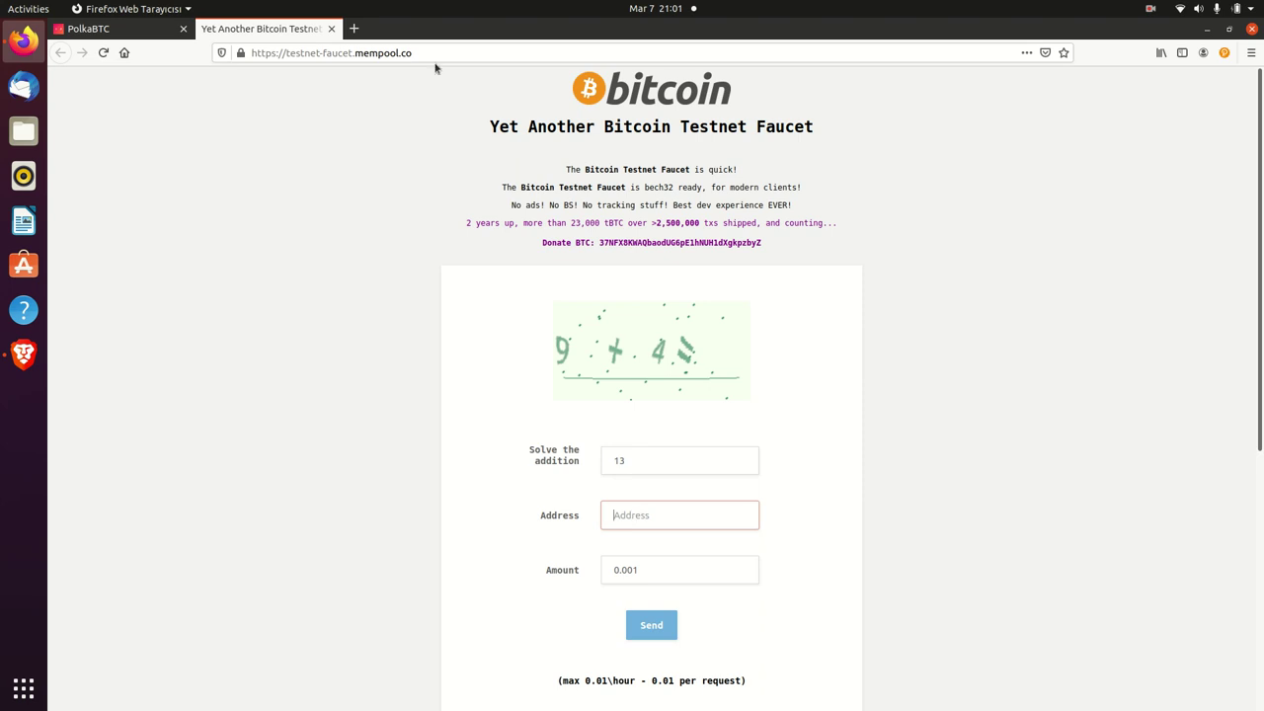
left_click(128, 29)
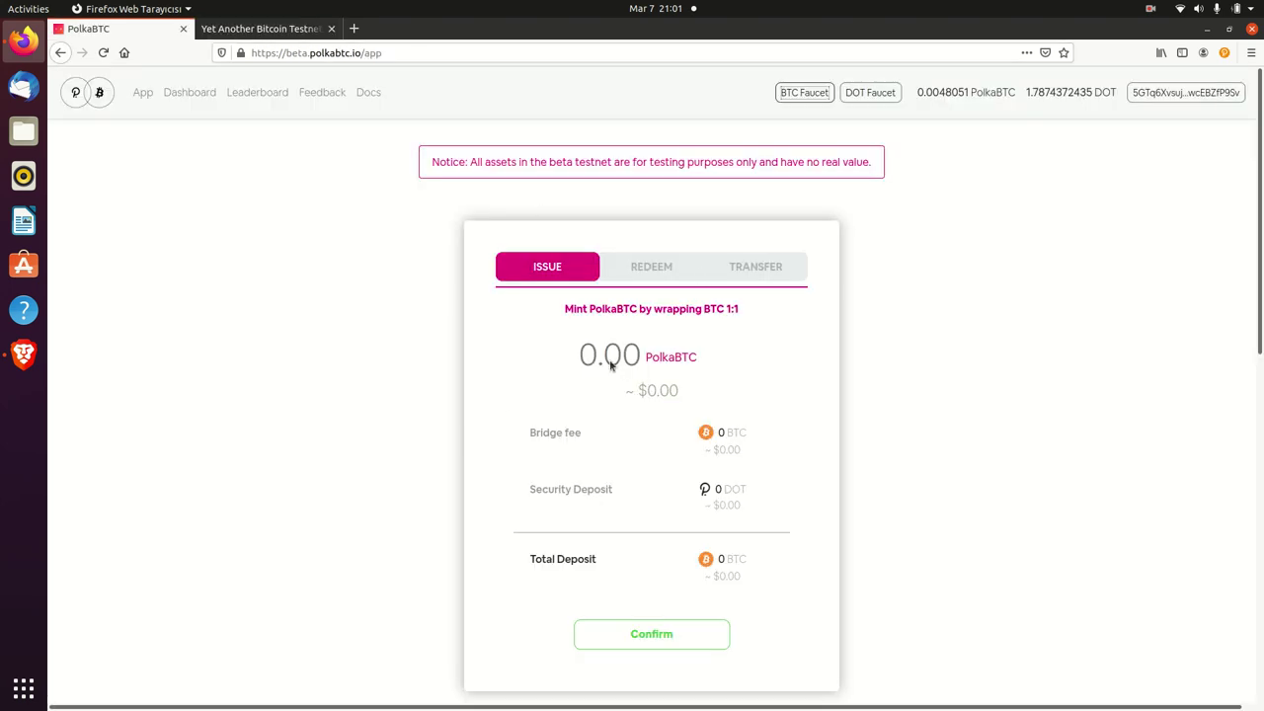
left_click(280, 37)
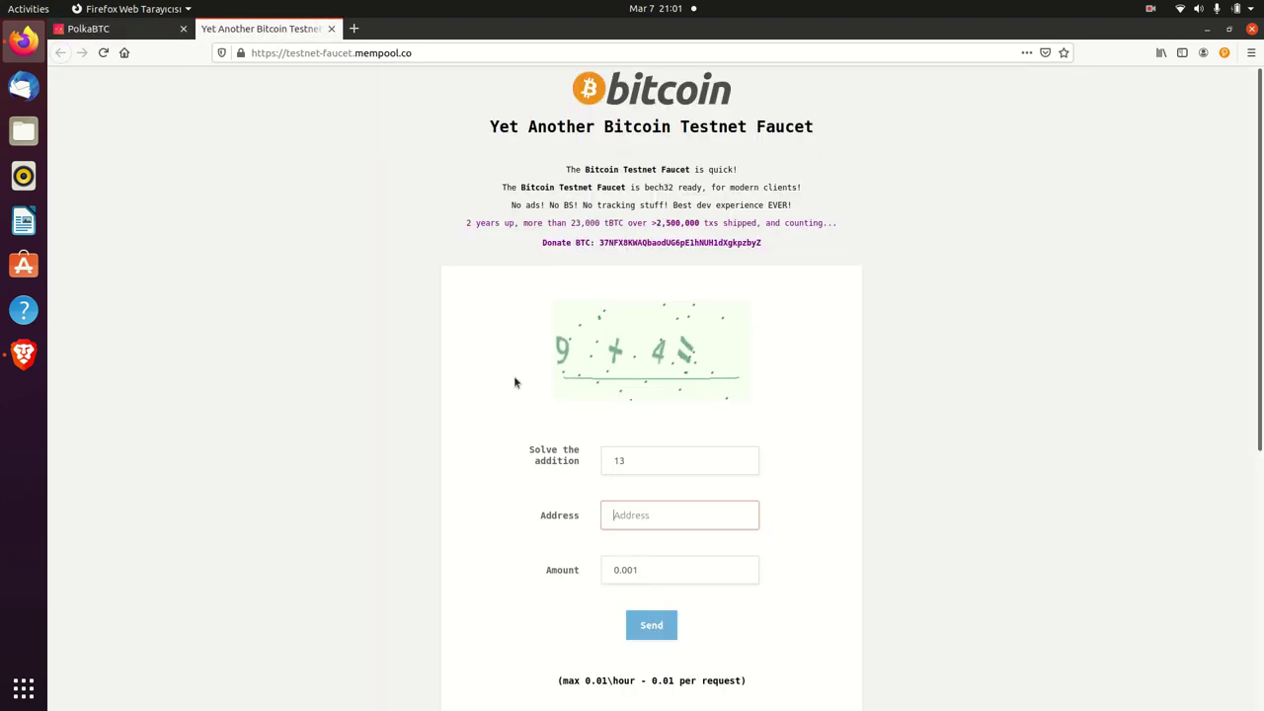
key("ctrl+v")
triple_click(673, 523)
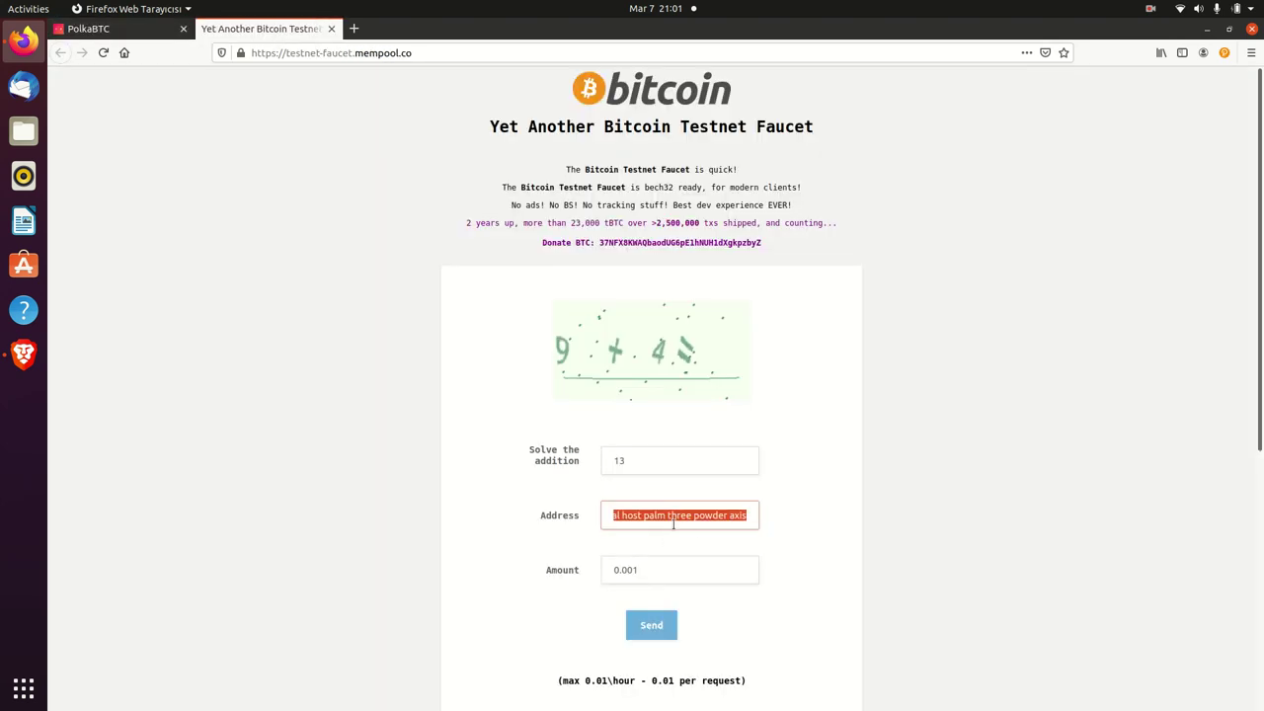
left_click(881, 500)
left_click(89, 28)
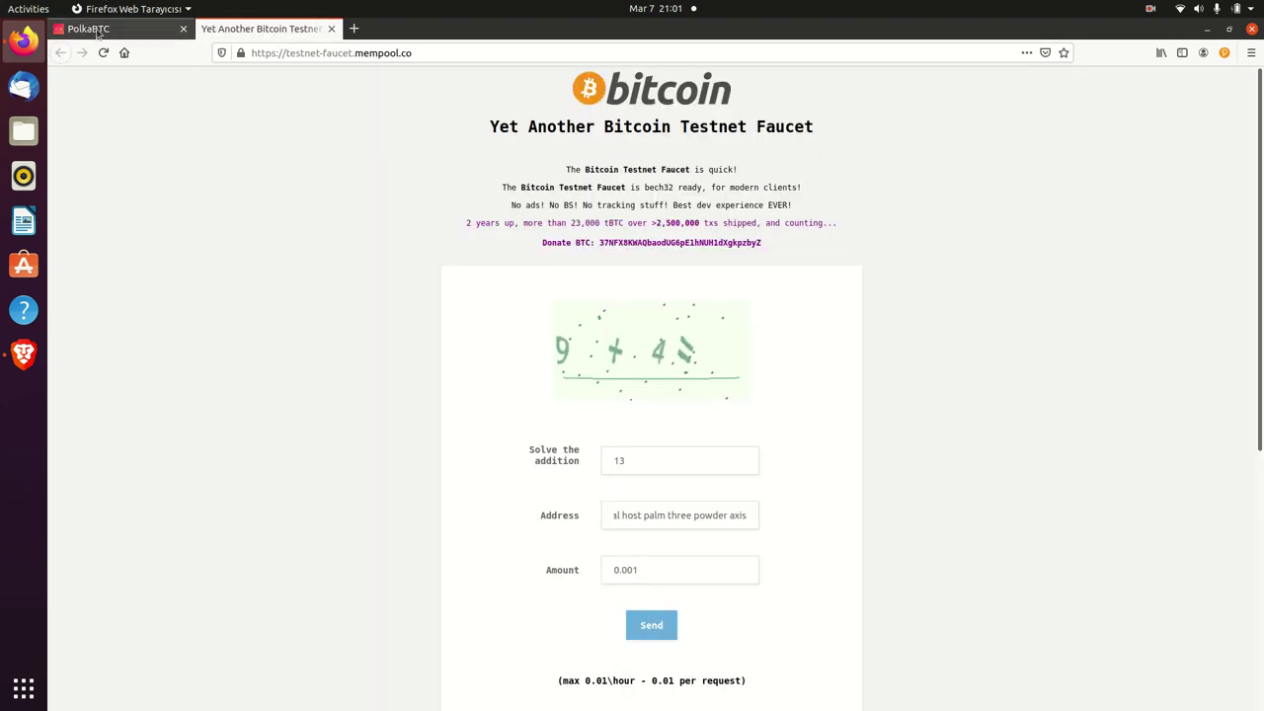
scroll(378, 488, "down", 1)
scroll(377, 488, "down", 6)
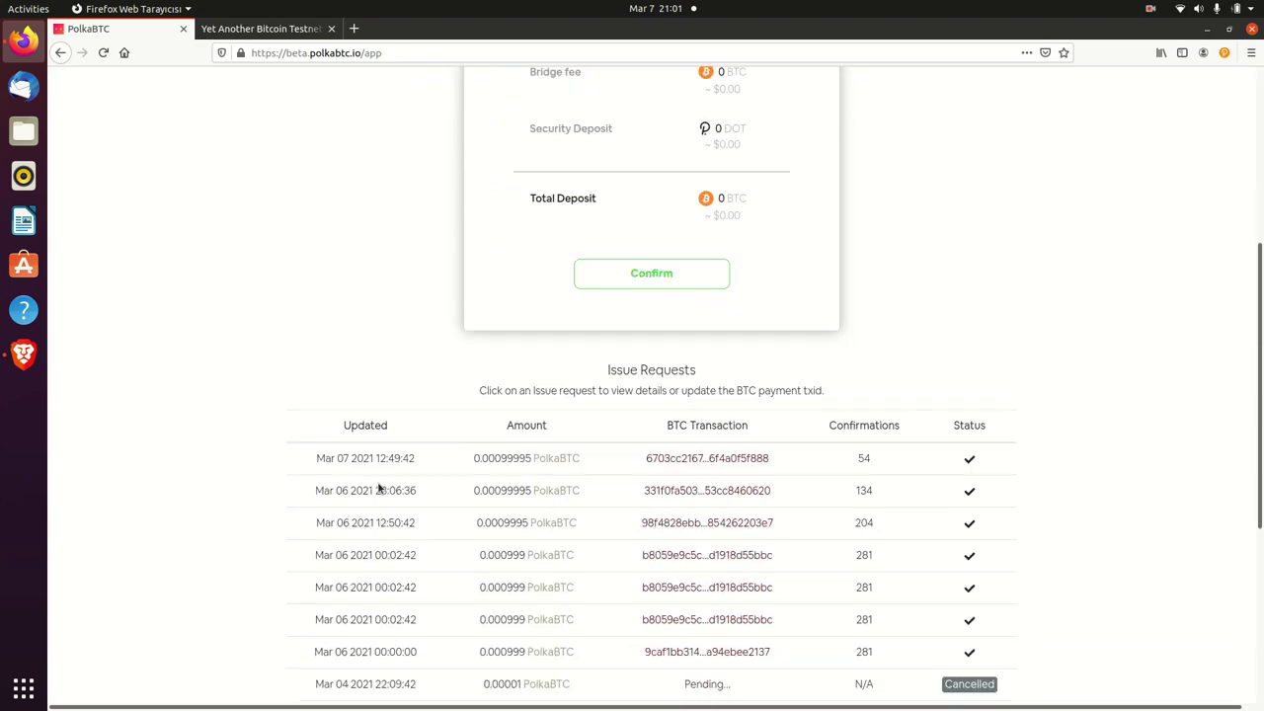
scroll(380, 487, "up", 2)
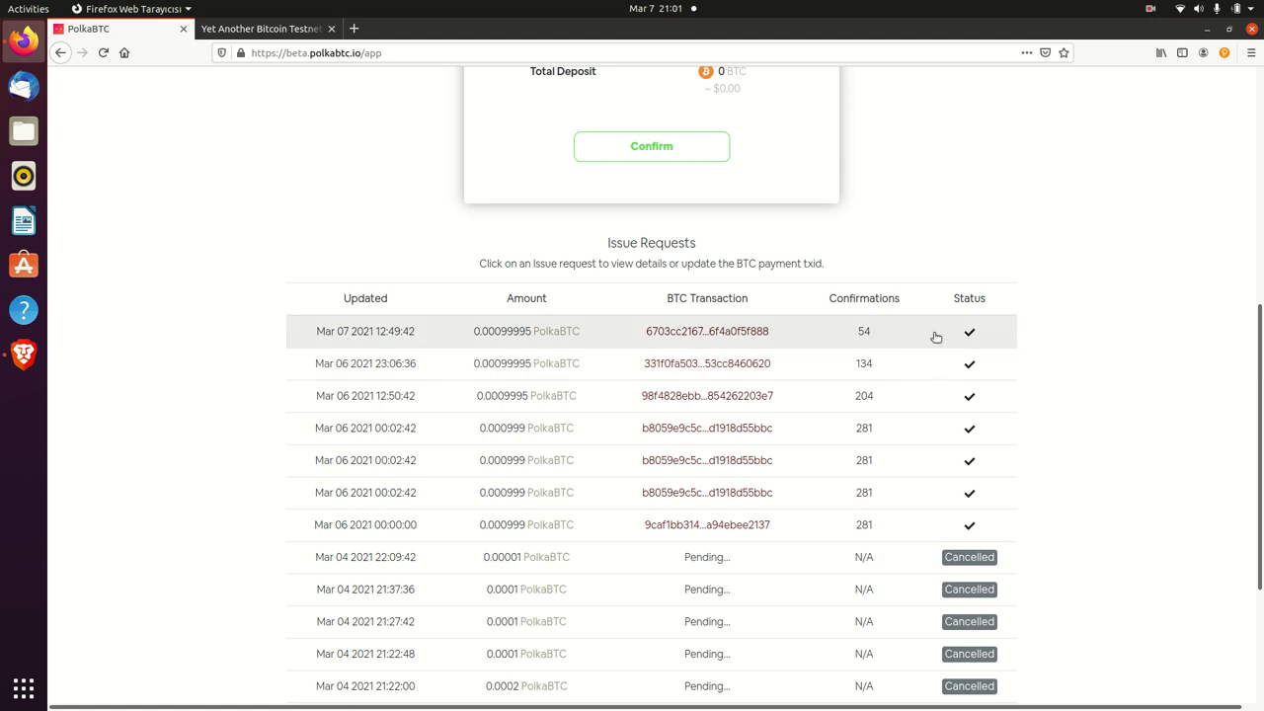
scroll(1044, 283, "down", 4)
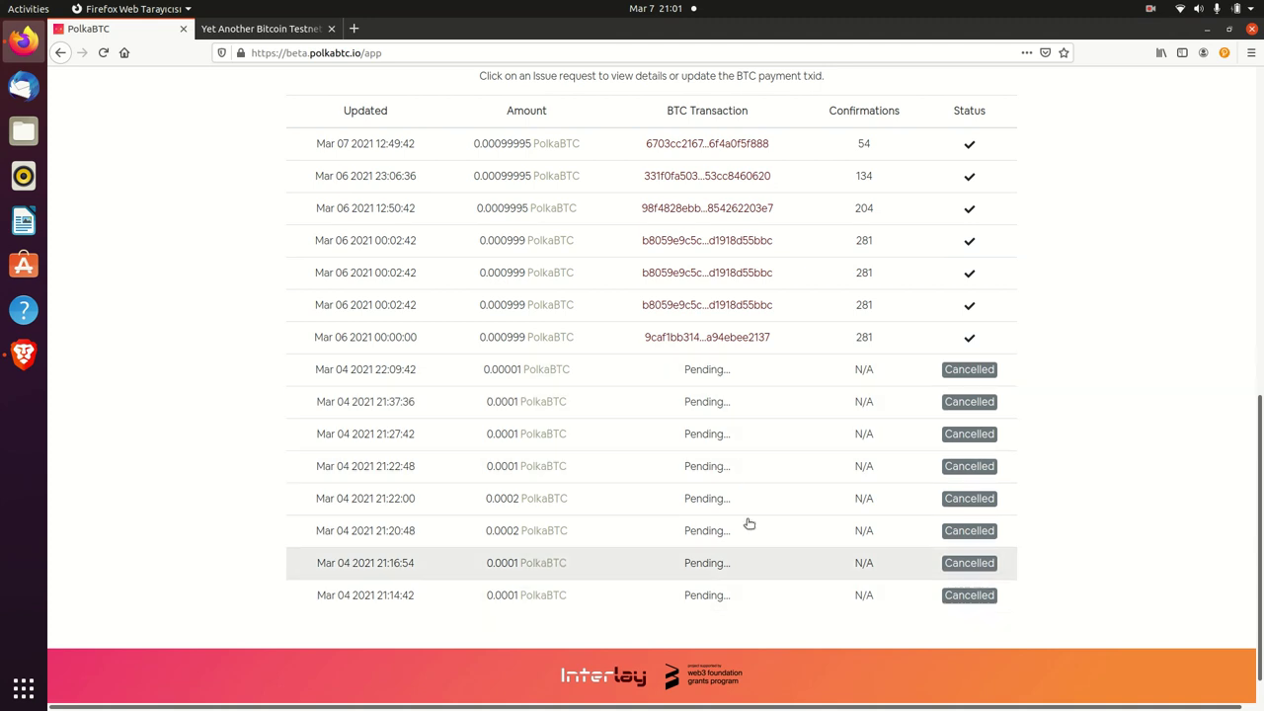
left_click(649, 368)
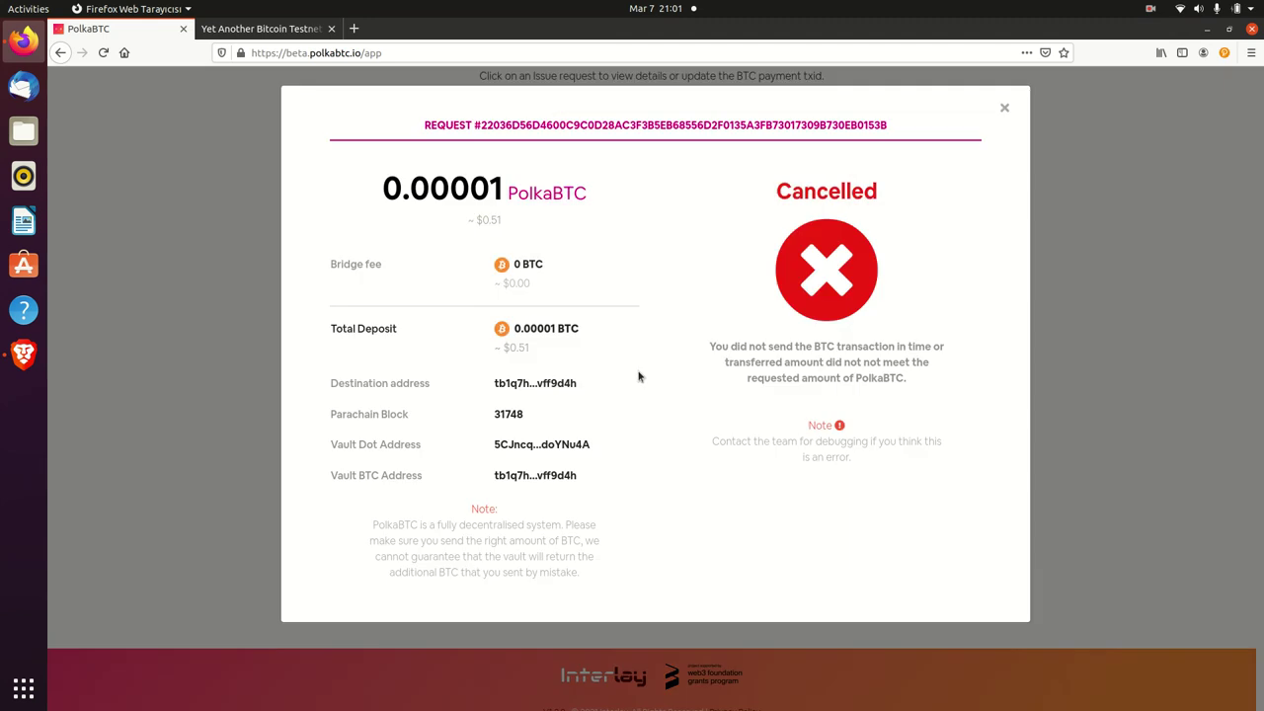
left_click_drag(489, 120, 819, 112)
triple_click(870, 124)
left_click(1004, 108)
scroll(1022, 229, "up", 4)
scroll(1023, 229, "up", 3)
scroll(823, 418, "down", 5)
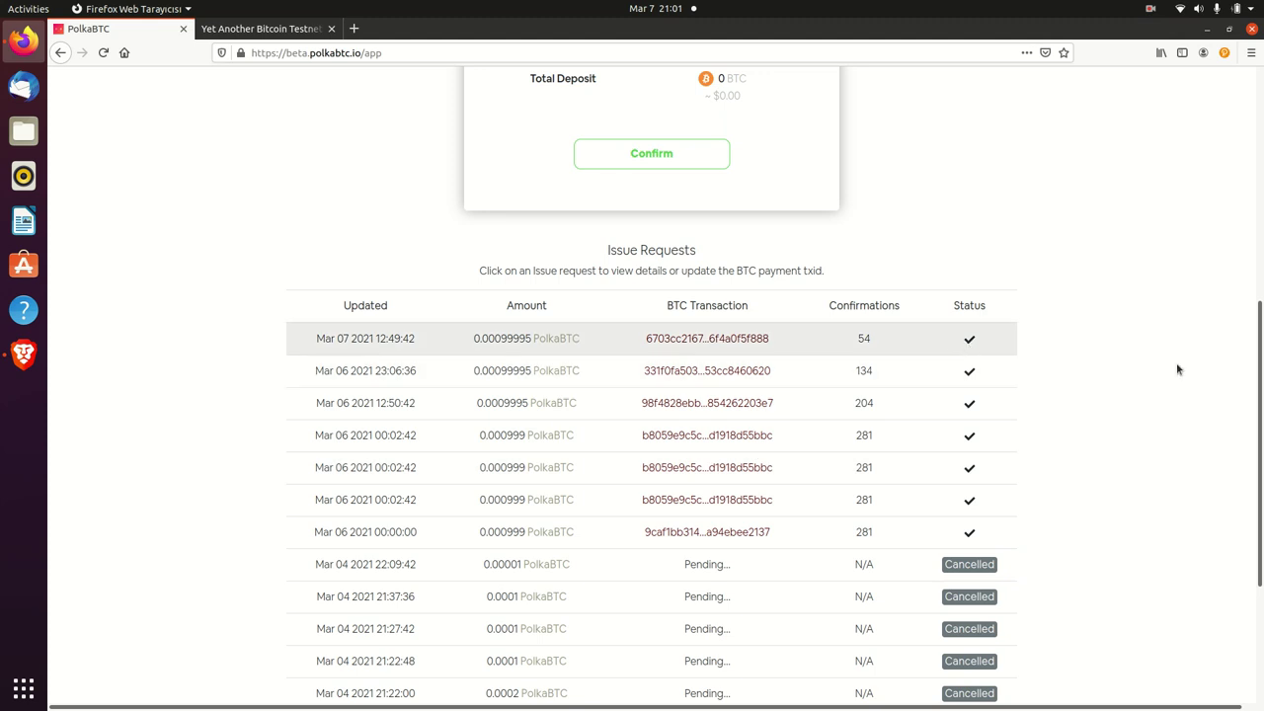
scroll(526, 303, "up", 5)
- Switch to Redeem and enter 0.00001 PolkaBTC as the redeem amount
left_click(649, 256)
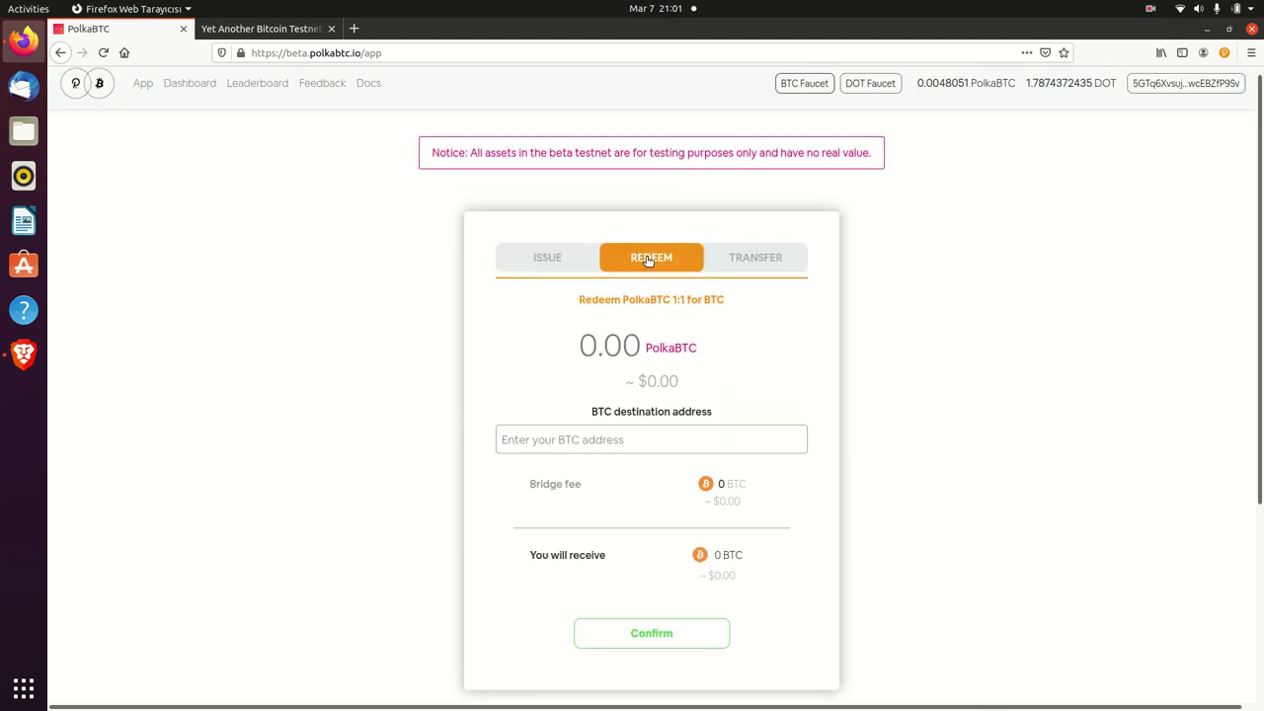
scroll(1222, 432, "down", 3)
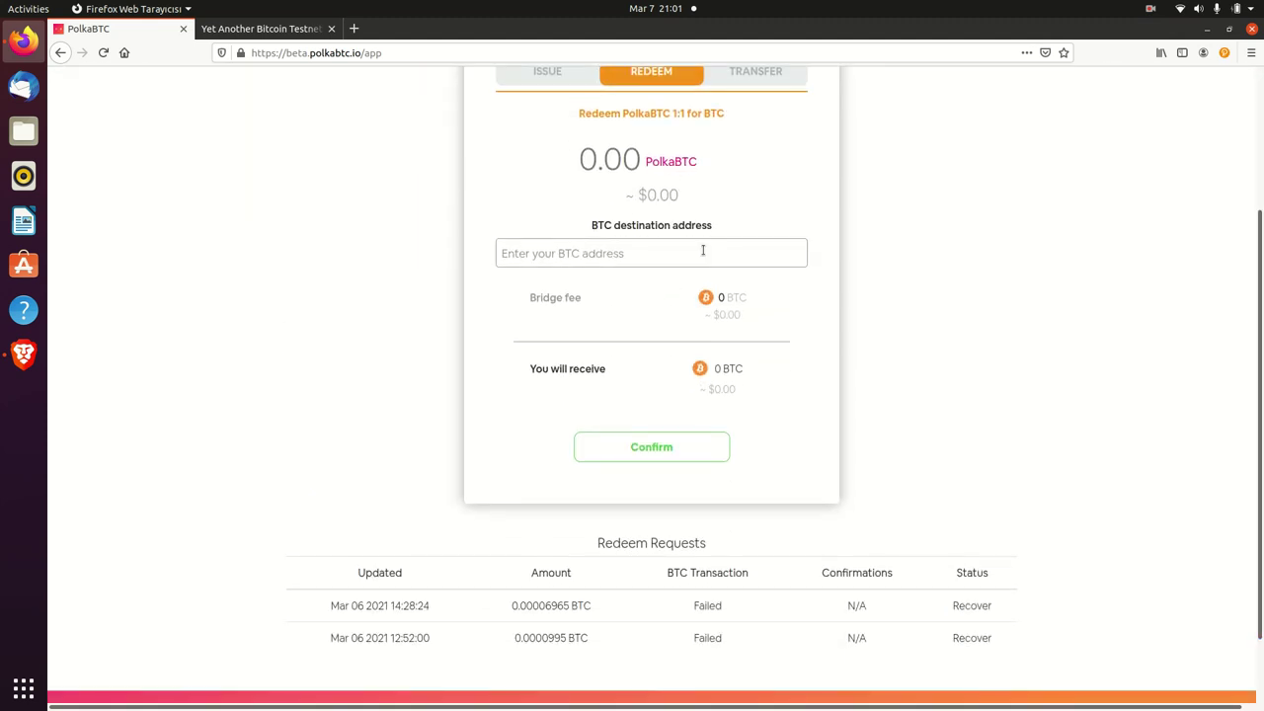
left_click(609, 160)
type("0.00001")
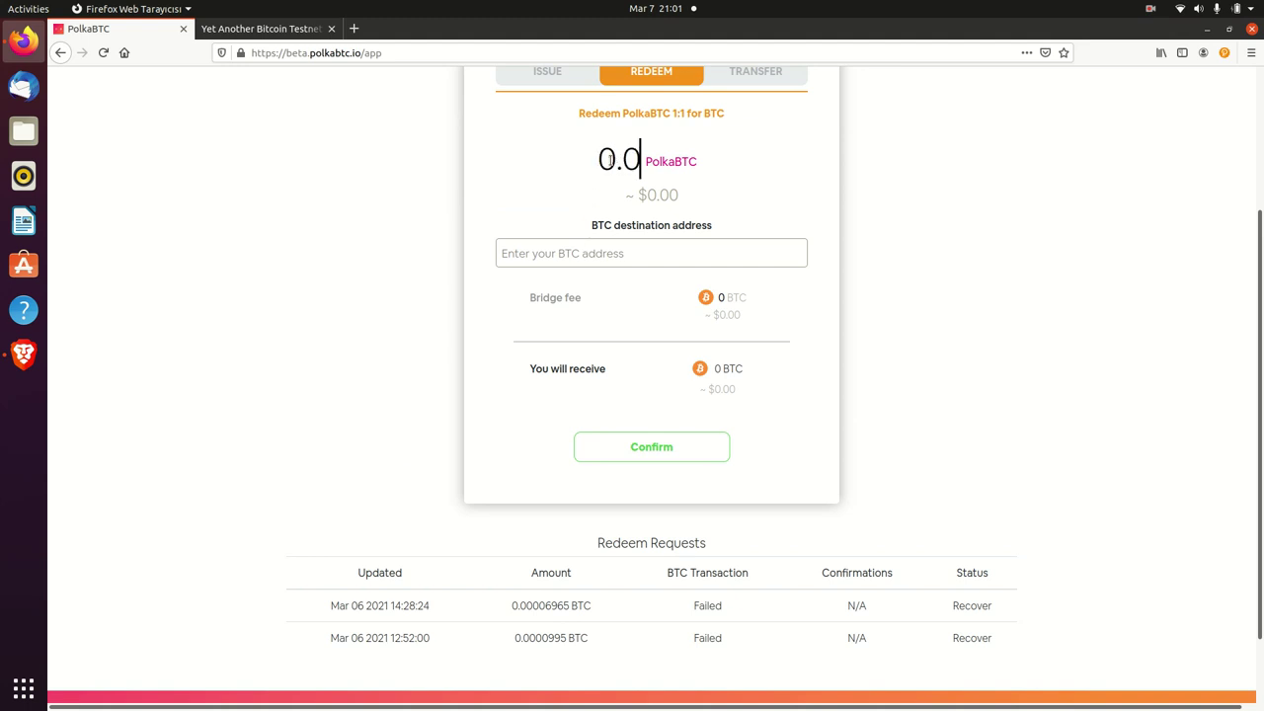
left_click(633, 252)
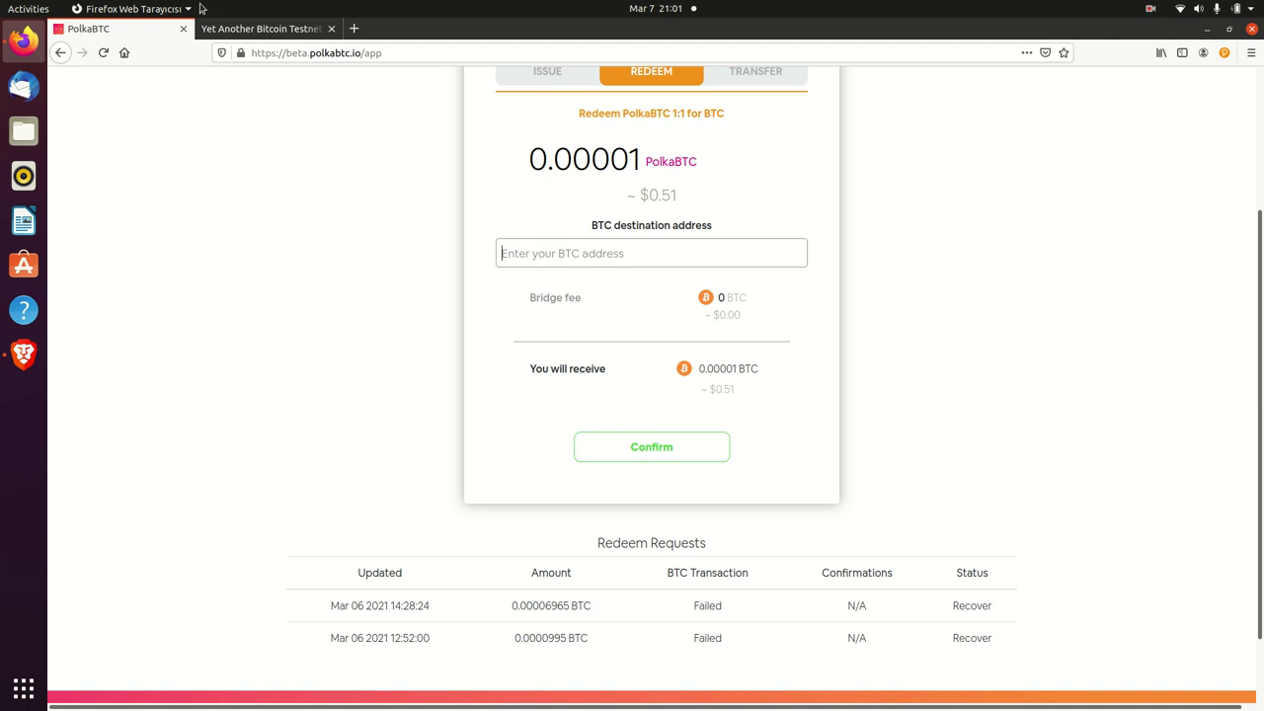
- Open the details of the first failed redeem request (0.00007 PolkaBTC)
left_click(259, 29)
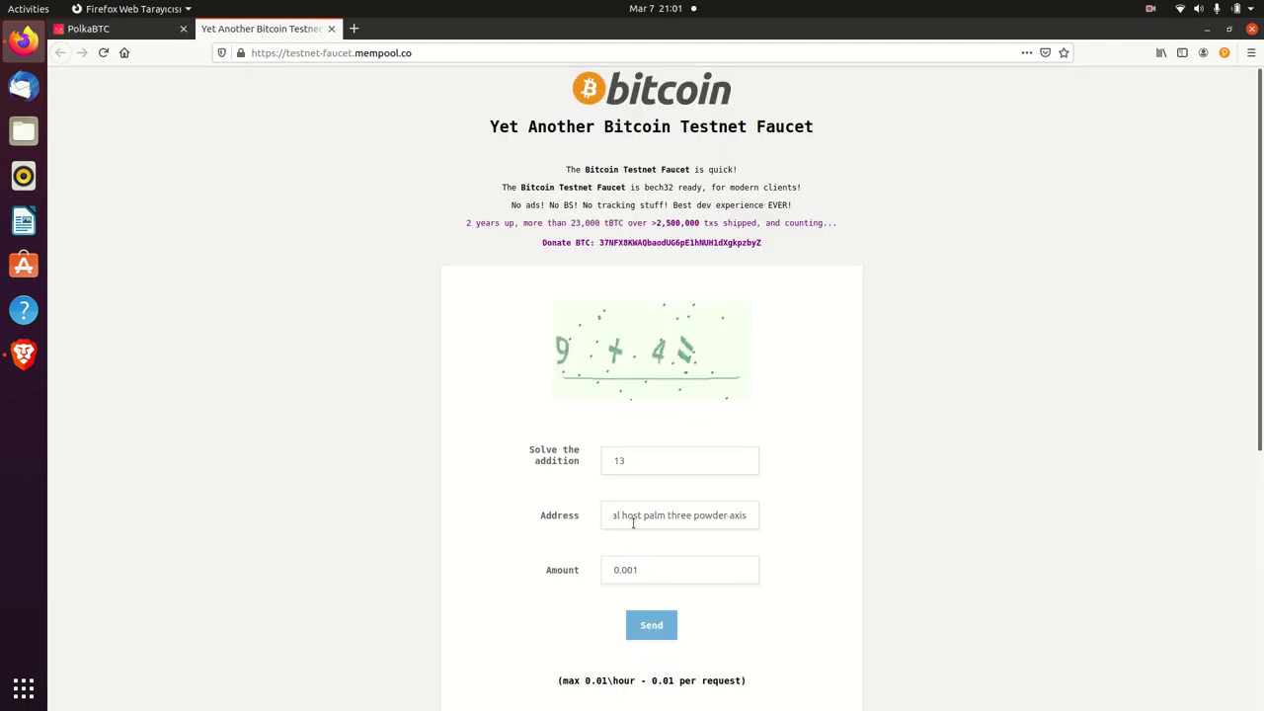
left_click(119, 30)
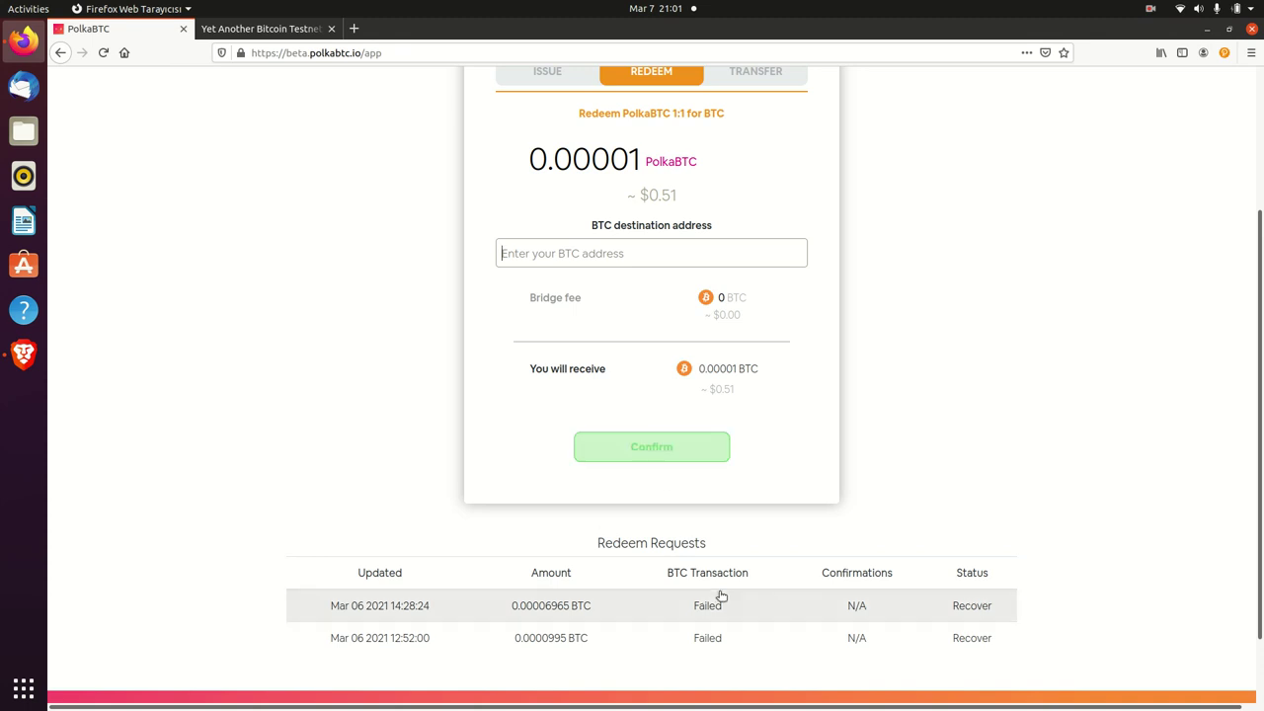
left_click(578, 614)
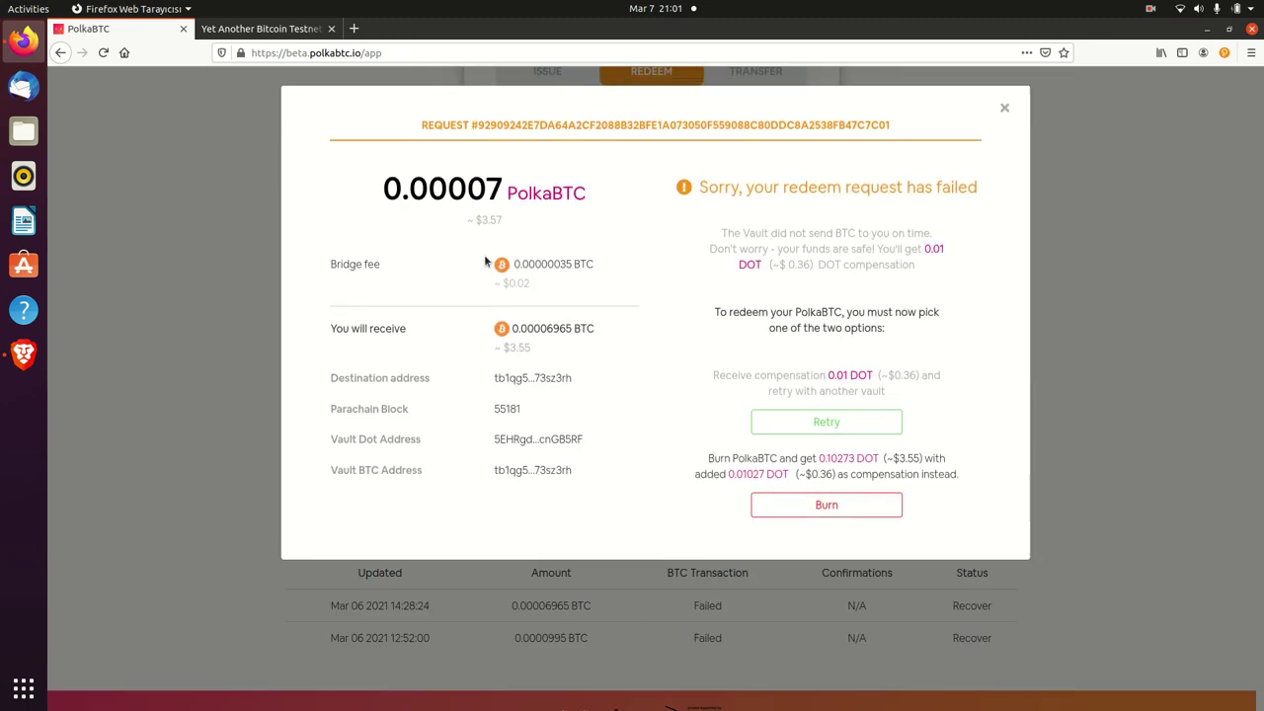
- Select the failed request's ID and close its details
double_click(507, 124)
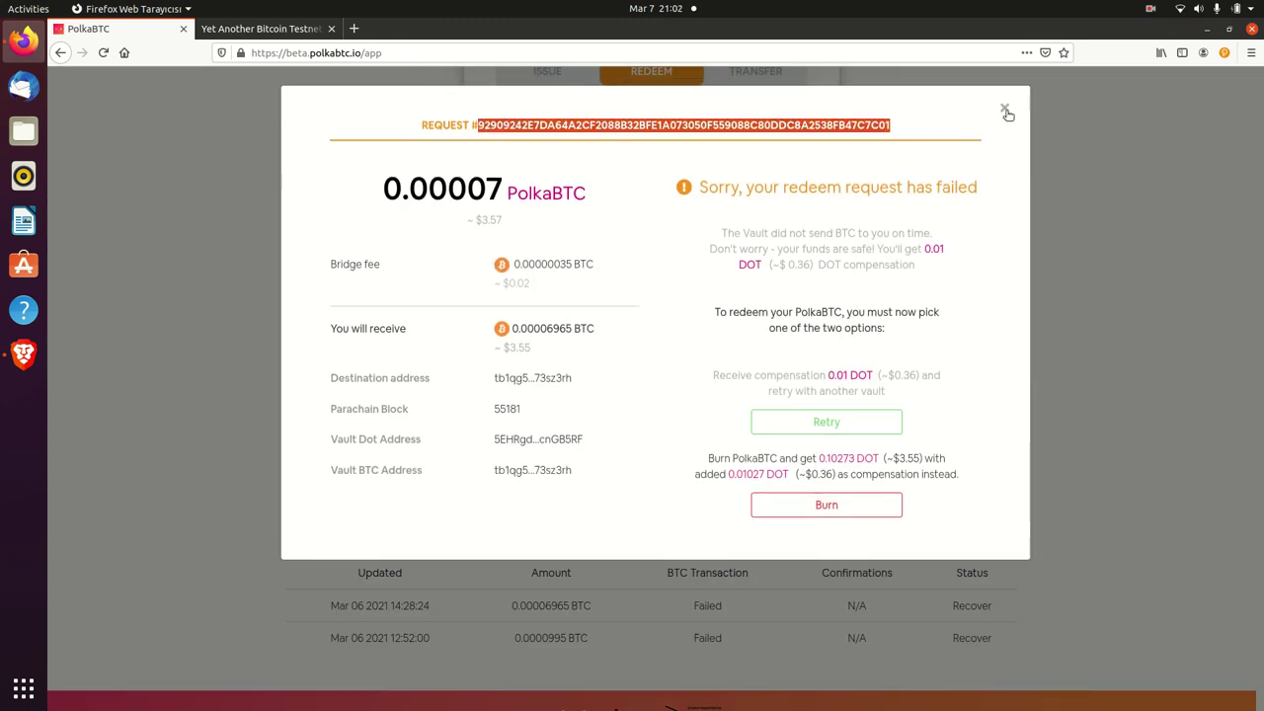
left_click(1004, 109)
scroll(274, 210, "up", 3)
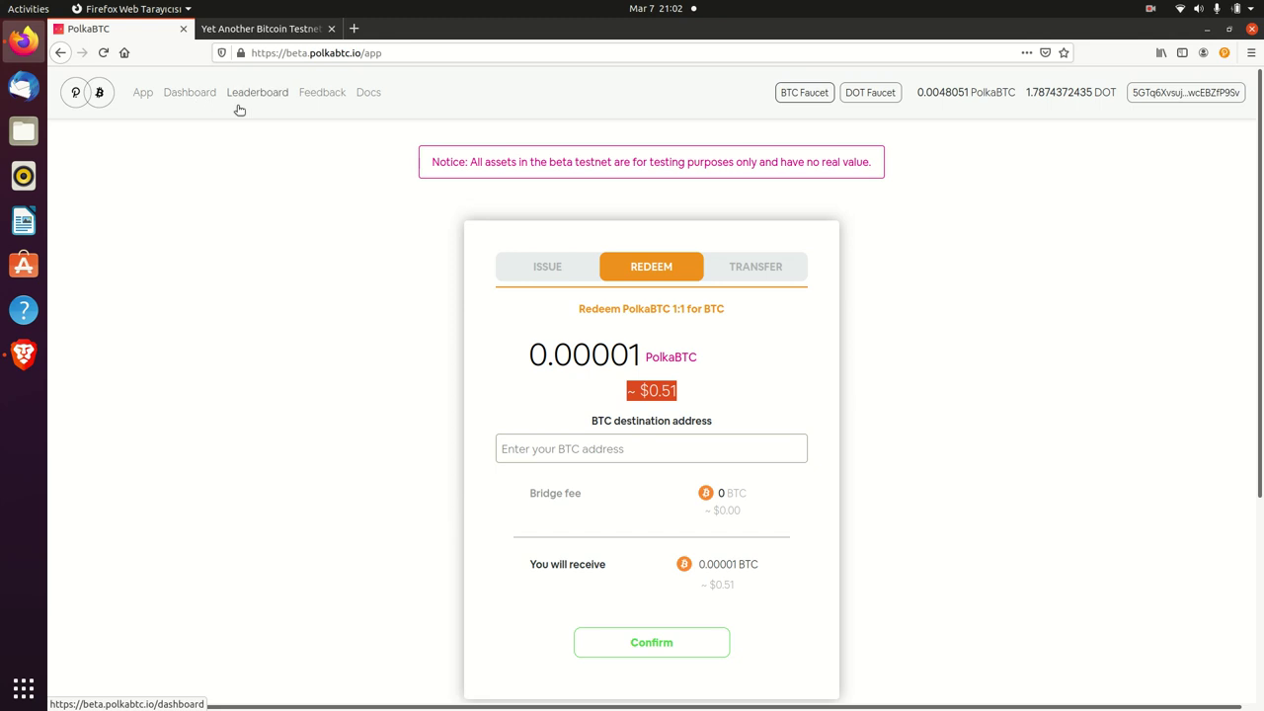
- Return to the PolkaBTC app and bring up its Issue form in the Brave window
left_click(60, 53)
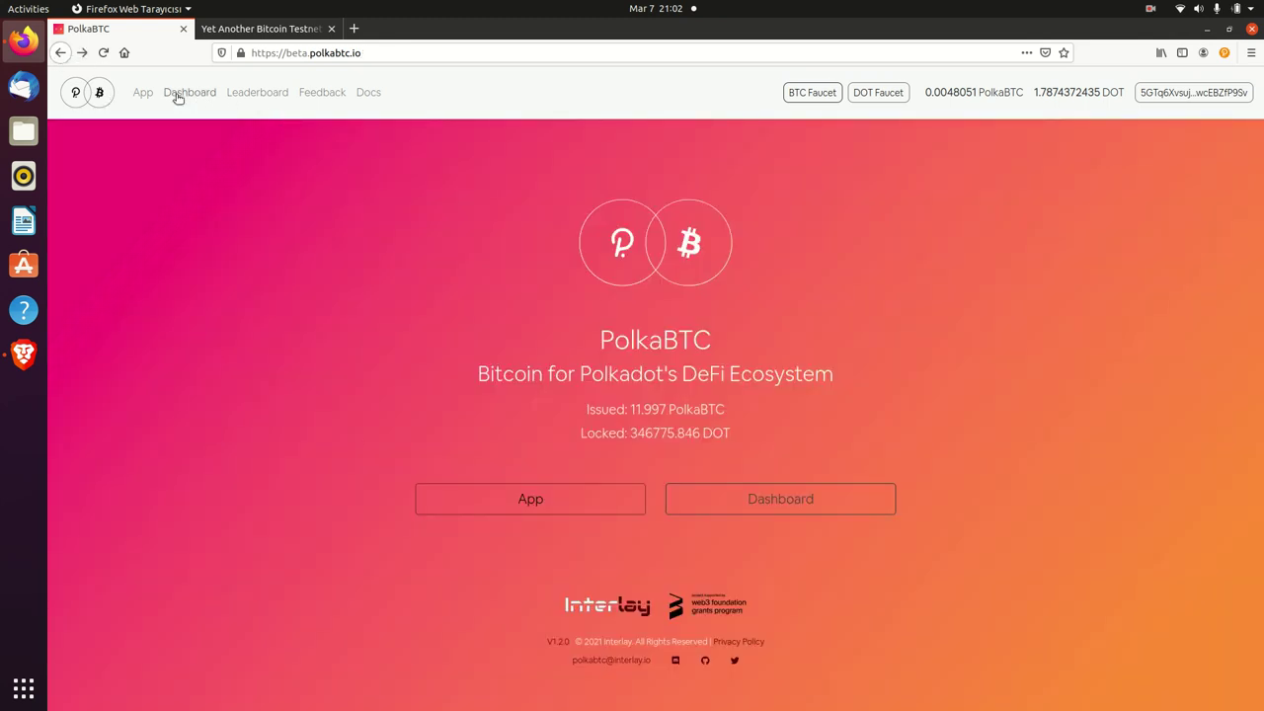
left_click(579, 501)
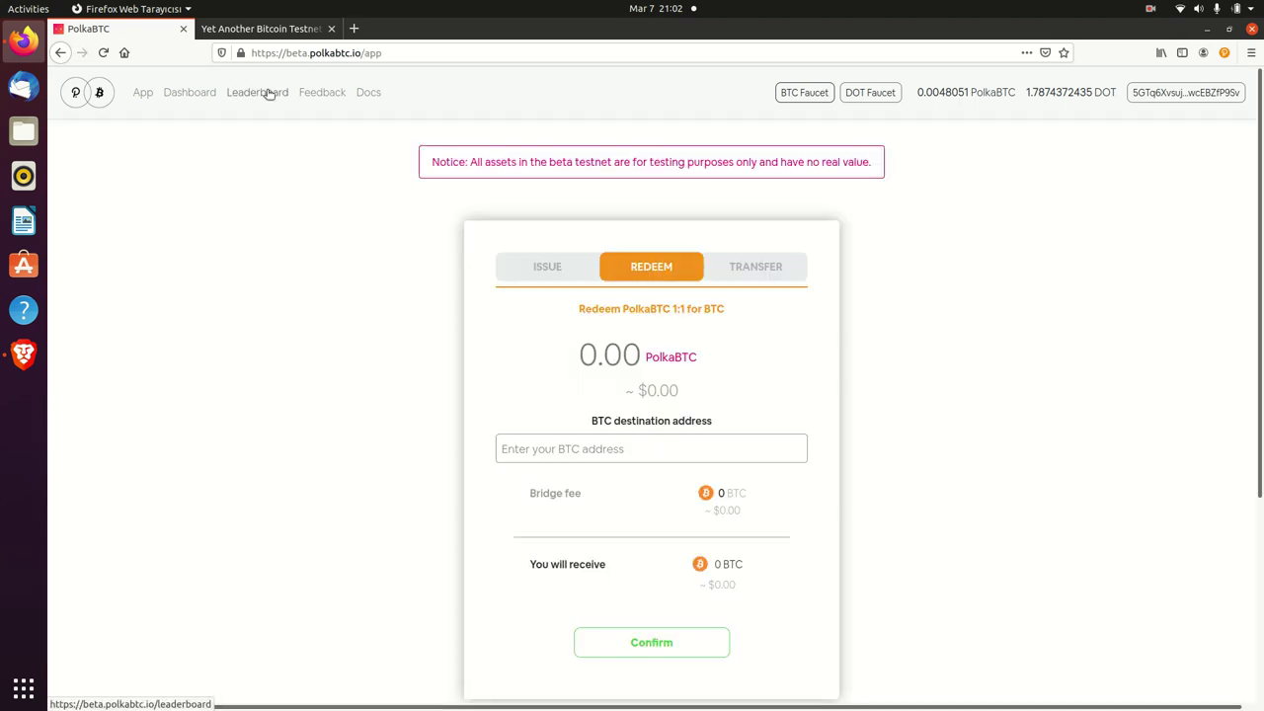
left_click(23, 354)
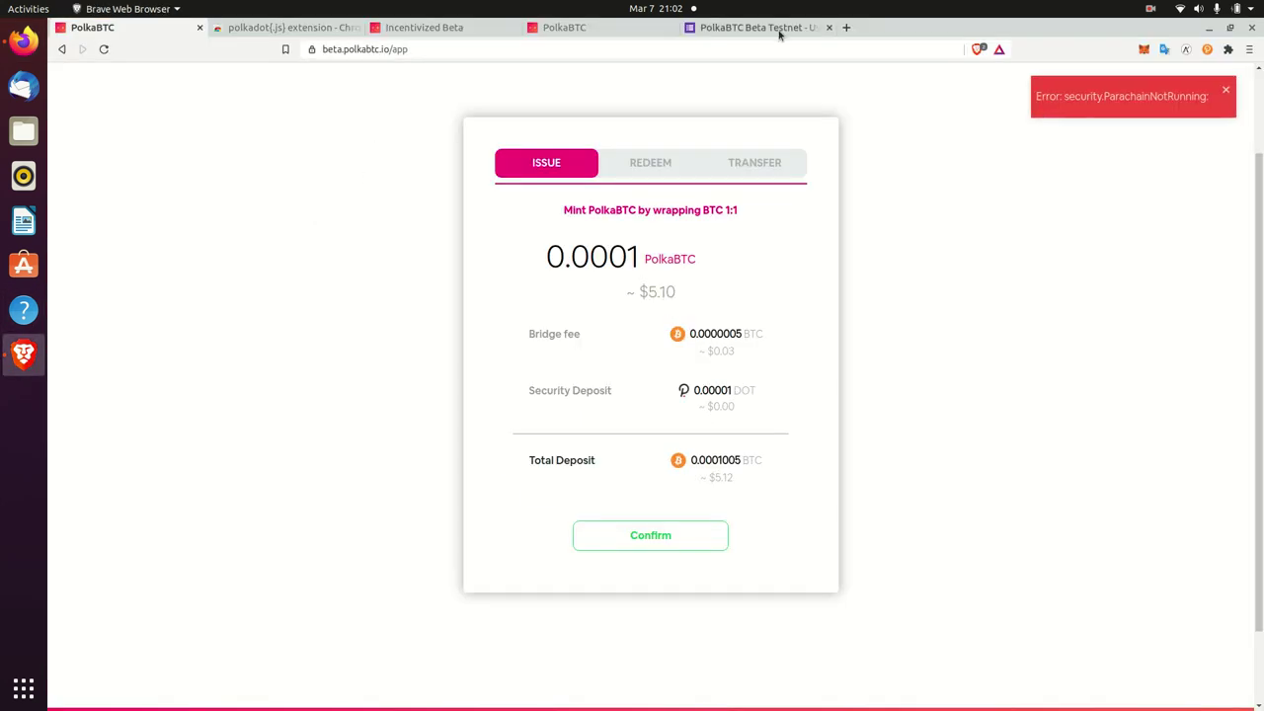
left_click(756, 27)
- Open the User Feedback Form from the PolkaBTC Feedback page
left_click(144, 28)
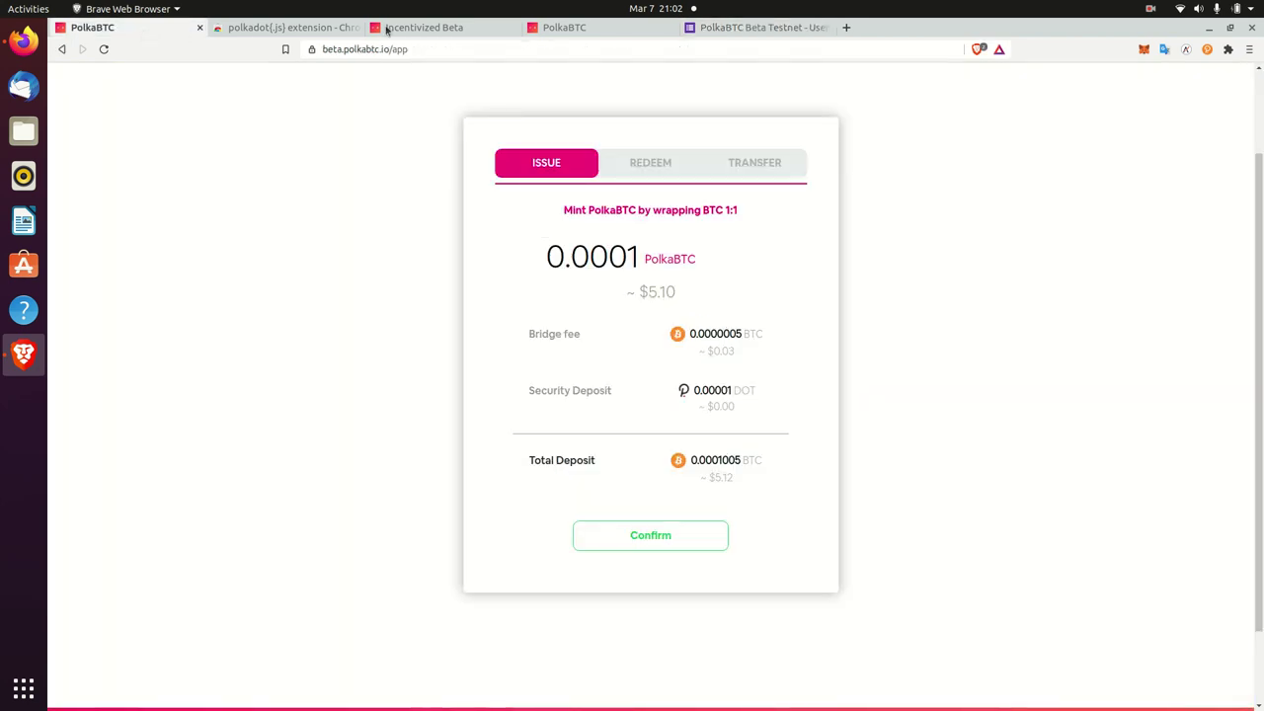
left_click(423, 27)
left_click(564, 27)
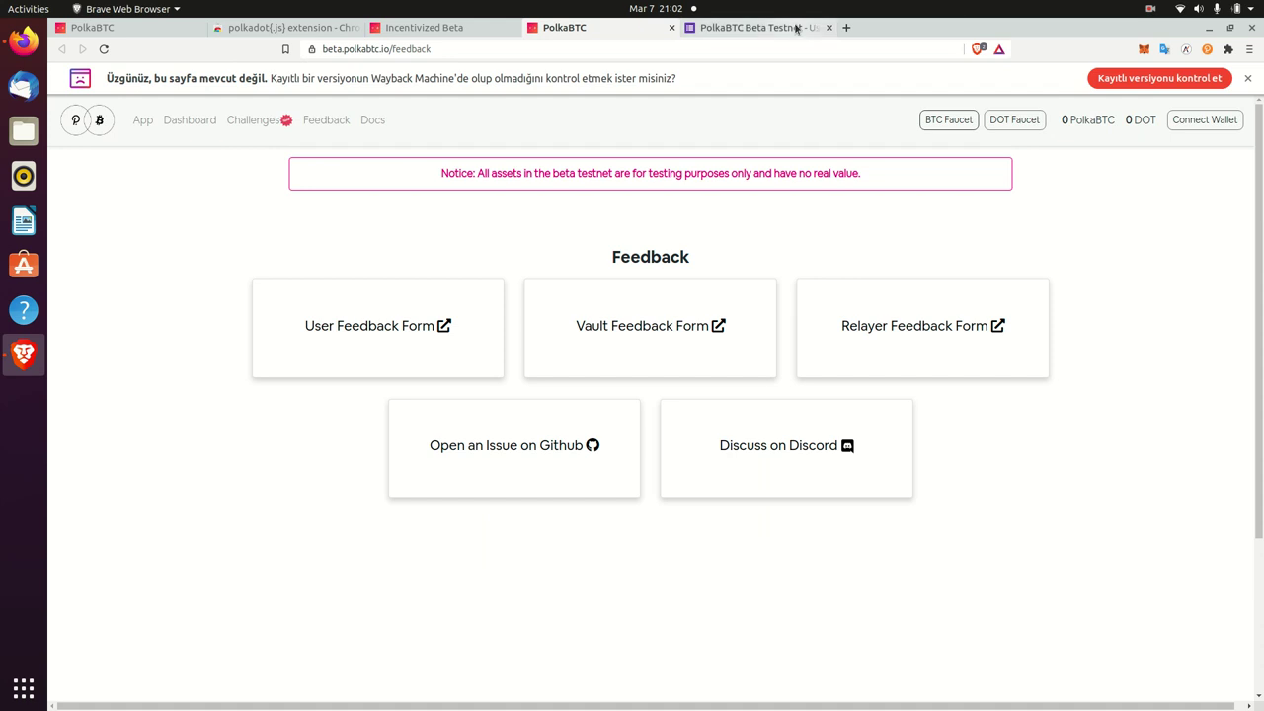
left_click(760, 27)
- Rate will-use-on-mainnet 0 and easy issuing of PolkaBTC 4
scroll(592, 283, "down", 3)
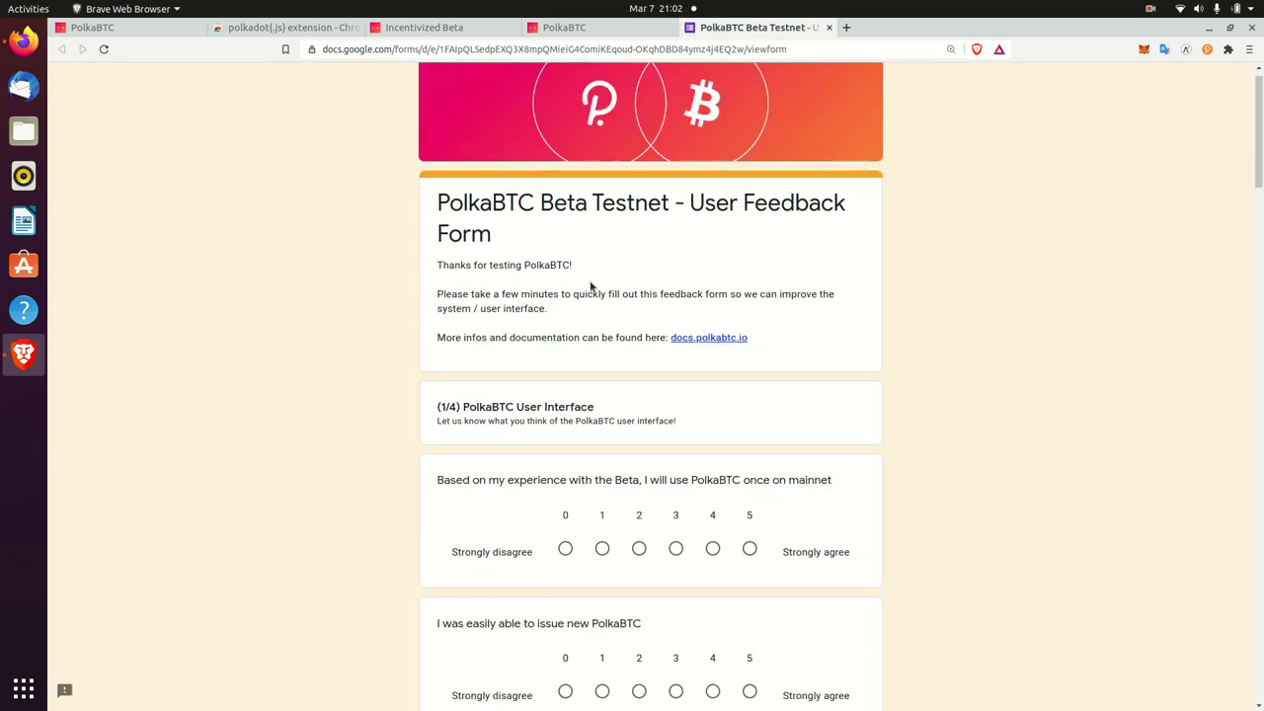
left_click(749, 418)
key("Right")
left_click(749, 585)
key("Left")
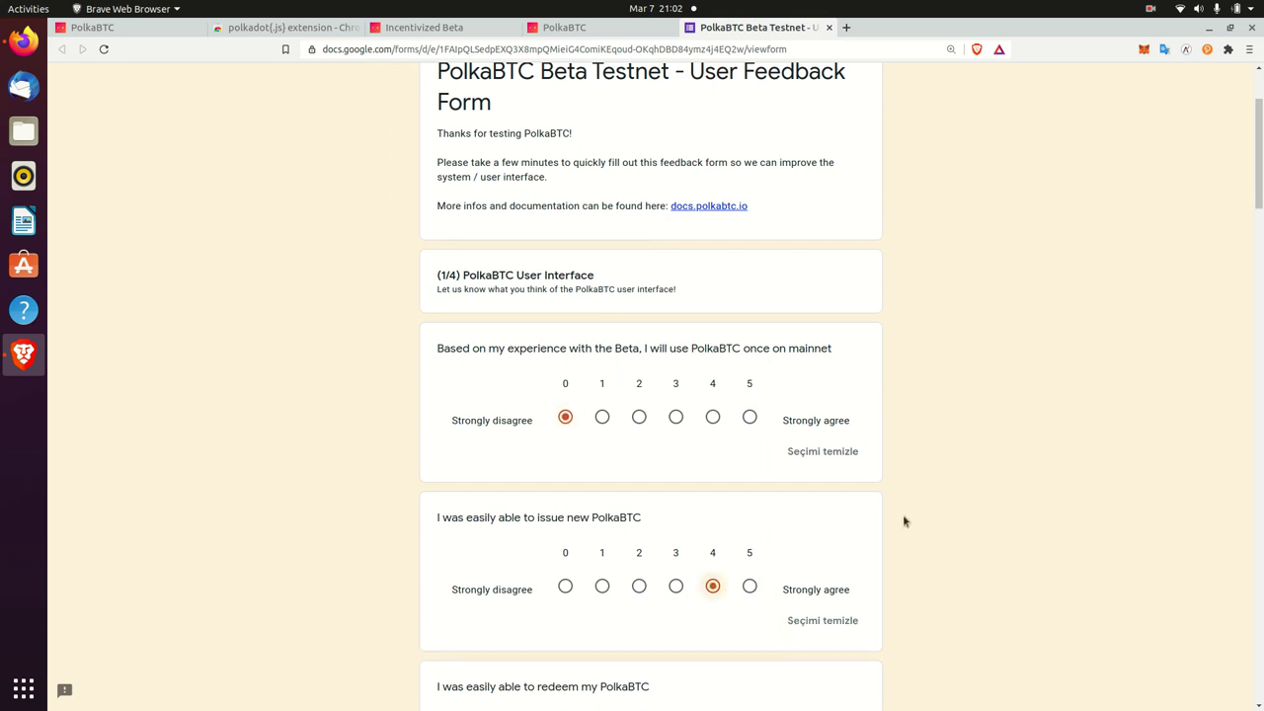
scroll(1257, 146, "up", 3)
left_click_drag(1258, 147, 1246, 597)
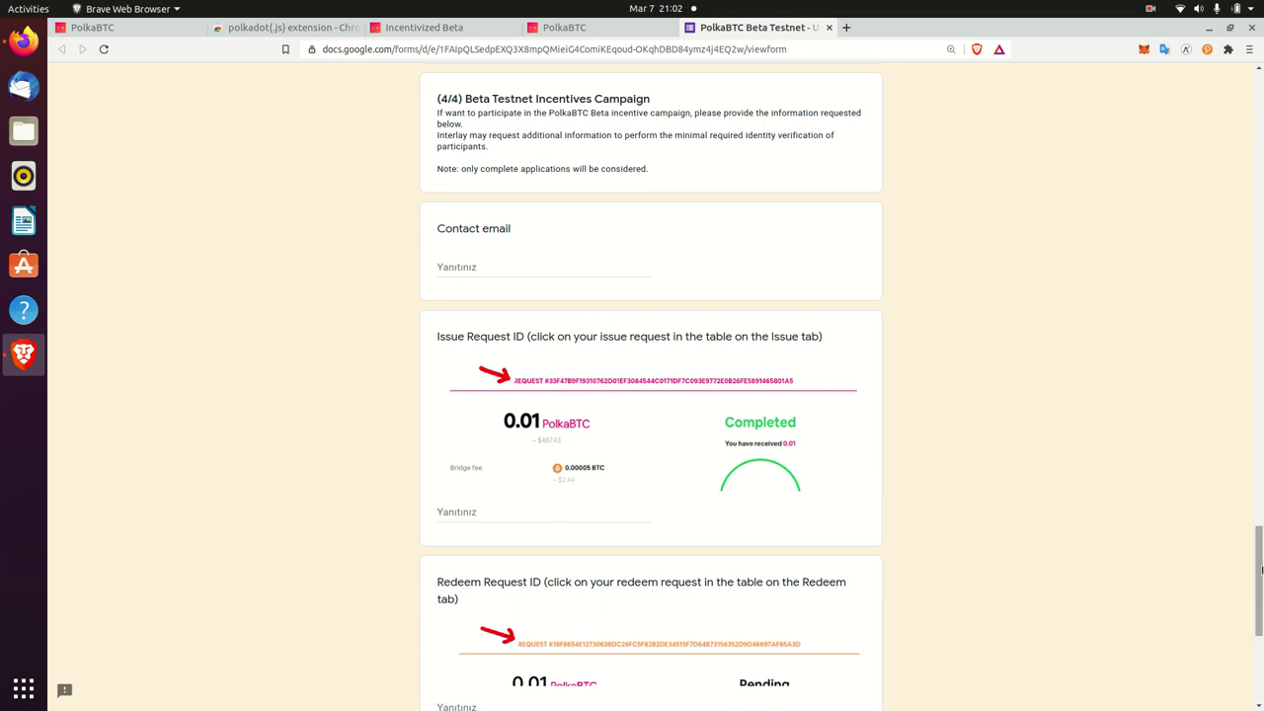
- Scroll to the end of the feedback form and click into the DOT Account answer field
scroll(629, 310, "down", 1)
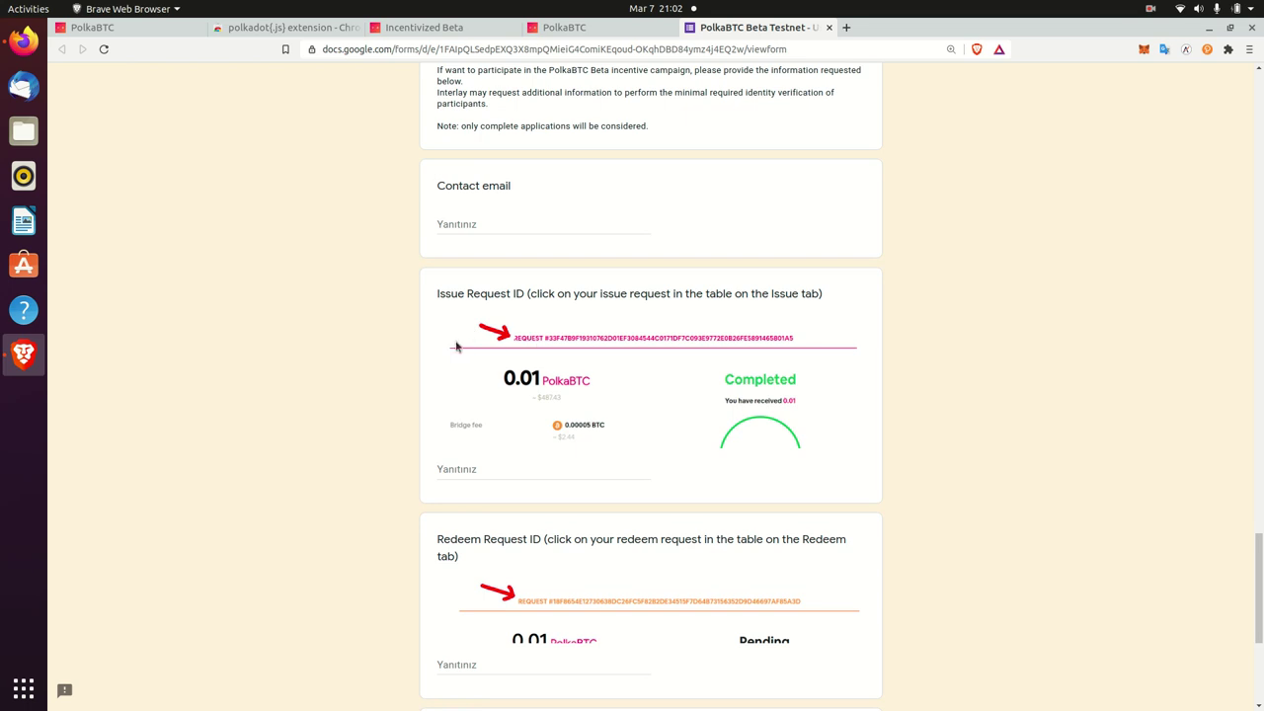
scroll(815, 410, "down", 2)
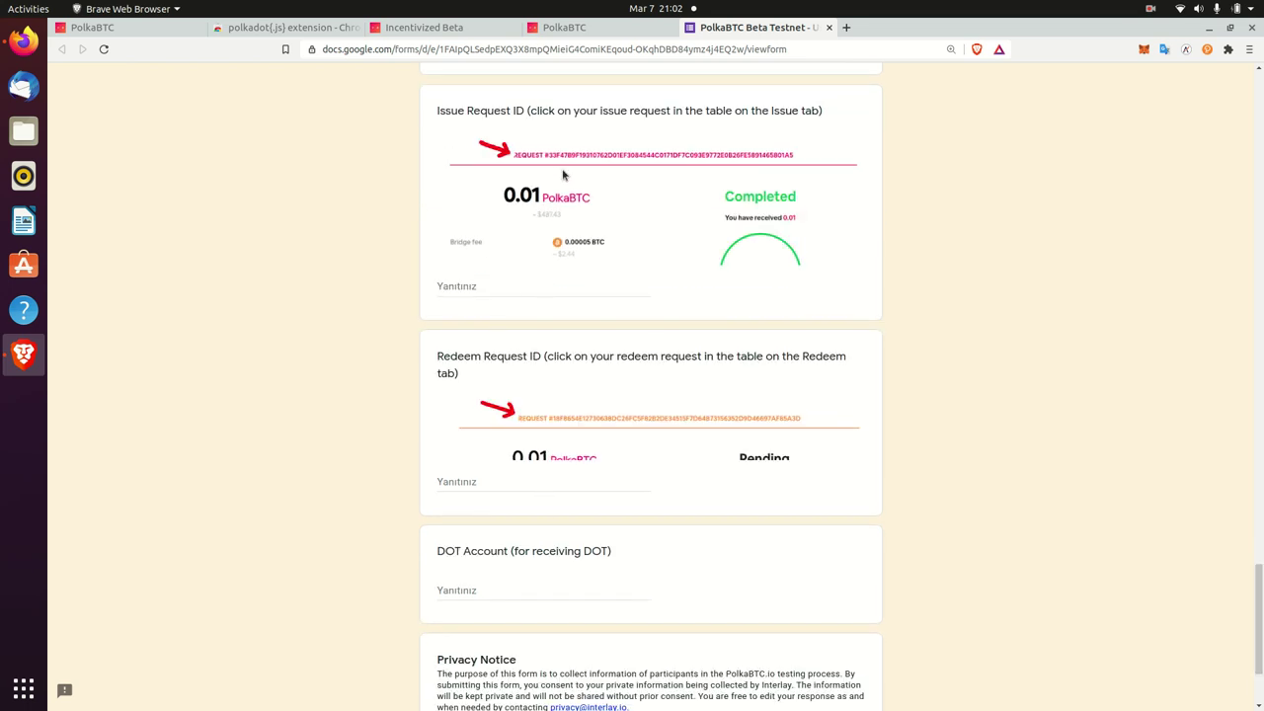
scroll(1257, 568, "down", 2)
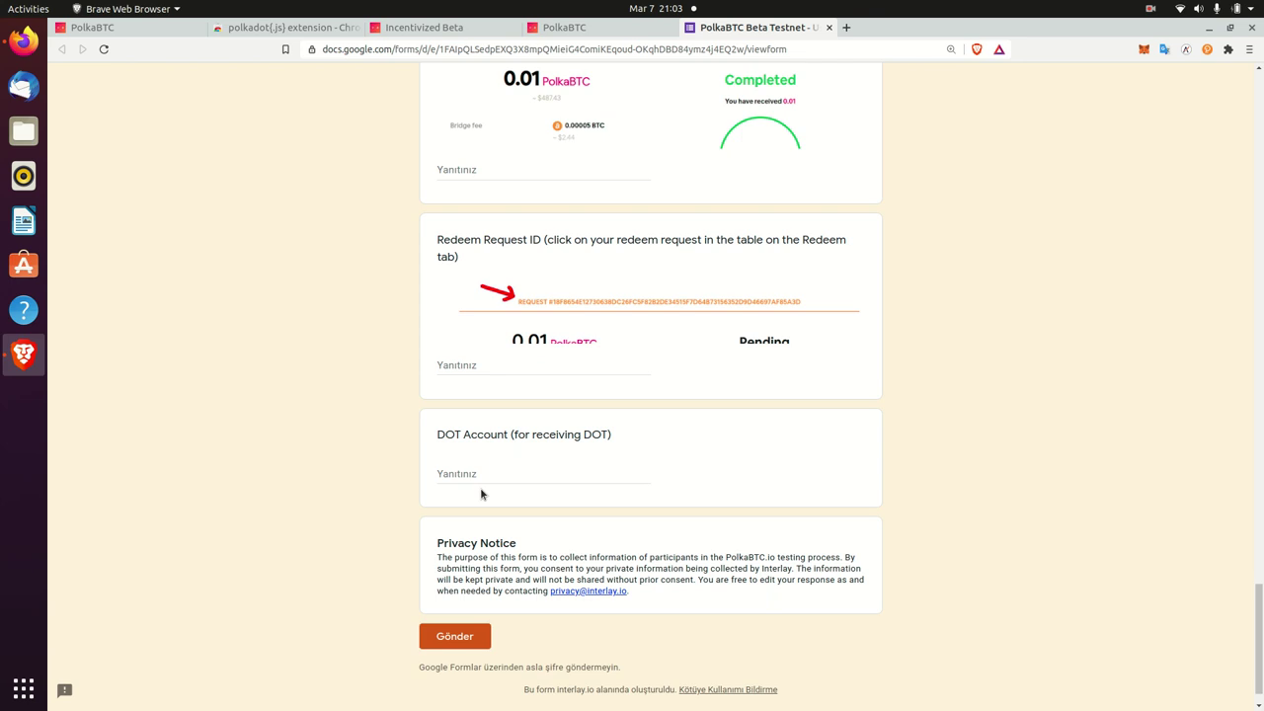
left_click(470, 471)
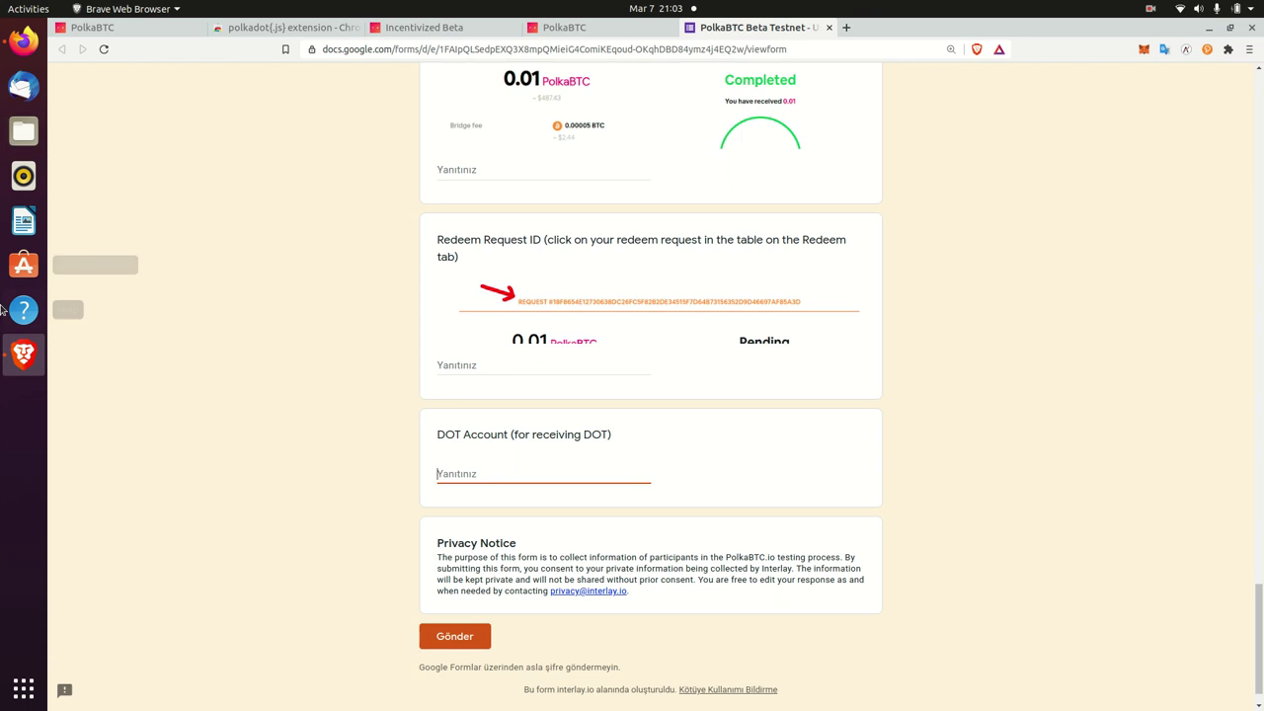
- Copy the wallet account's DOT address from polkadot{.js} and paste it into the DOT Account answer
left_click(1206, 49)
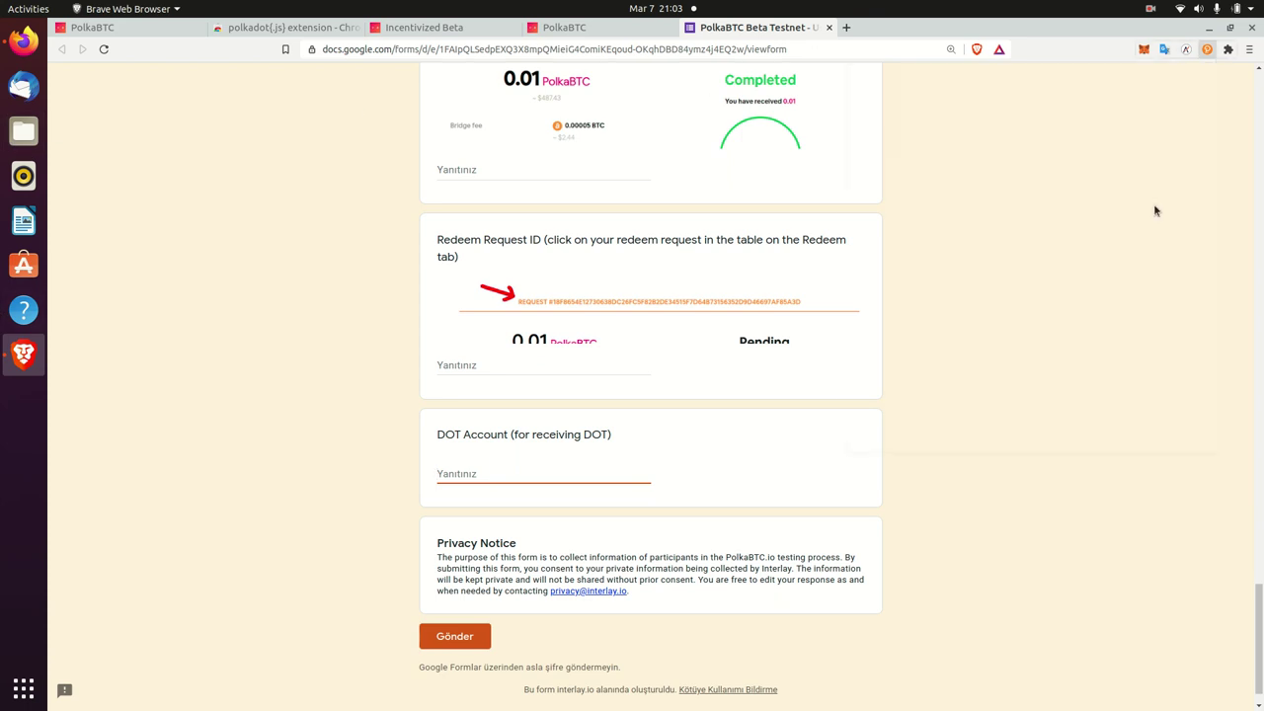
left_click(1166, 155)
left_click(533, 474)
key("ctrl+v")
scroll(1255, 359, "up", 6)
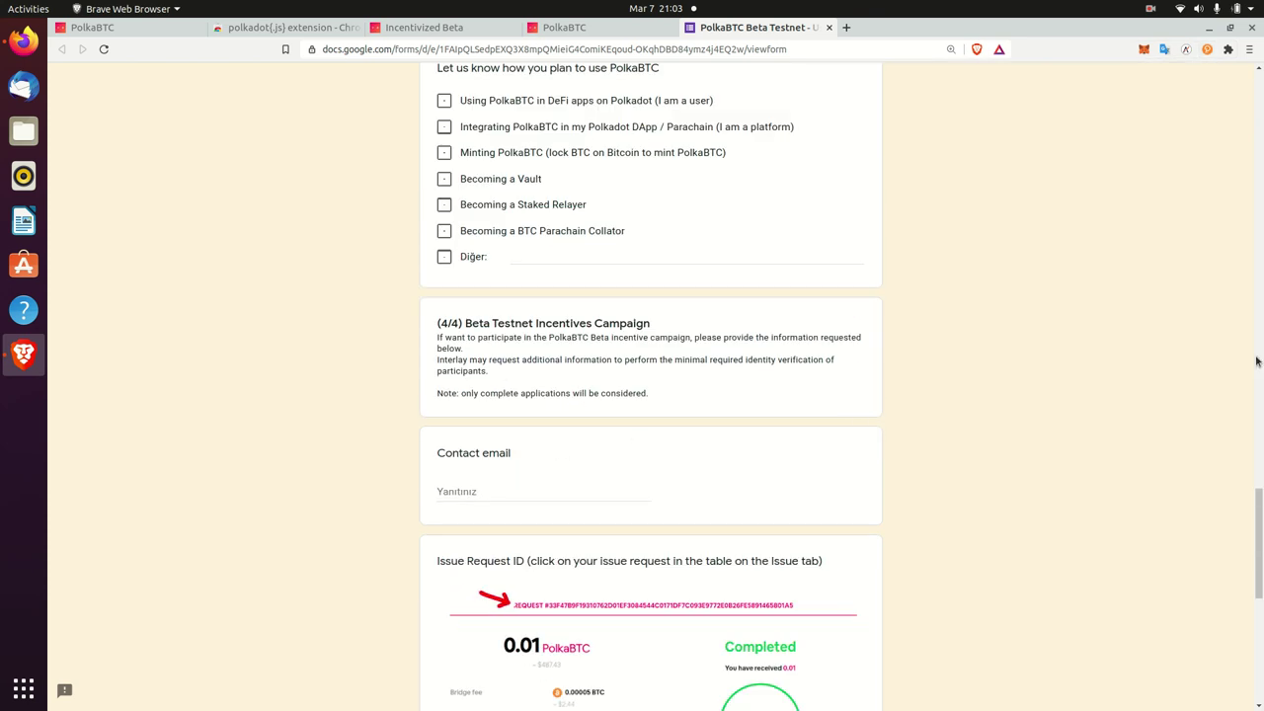
left_click_drag(1258, 570, 1261, 624)
scroll(1258, 624, "up", 9)
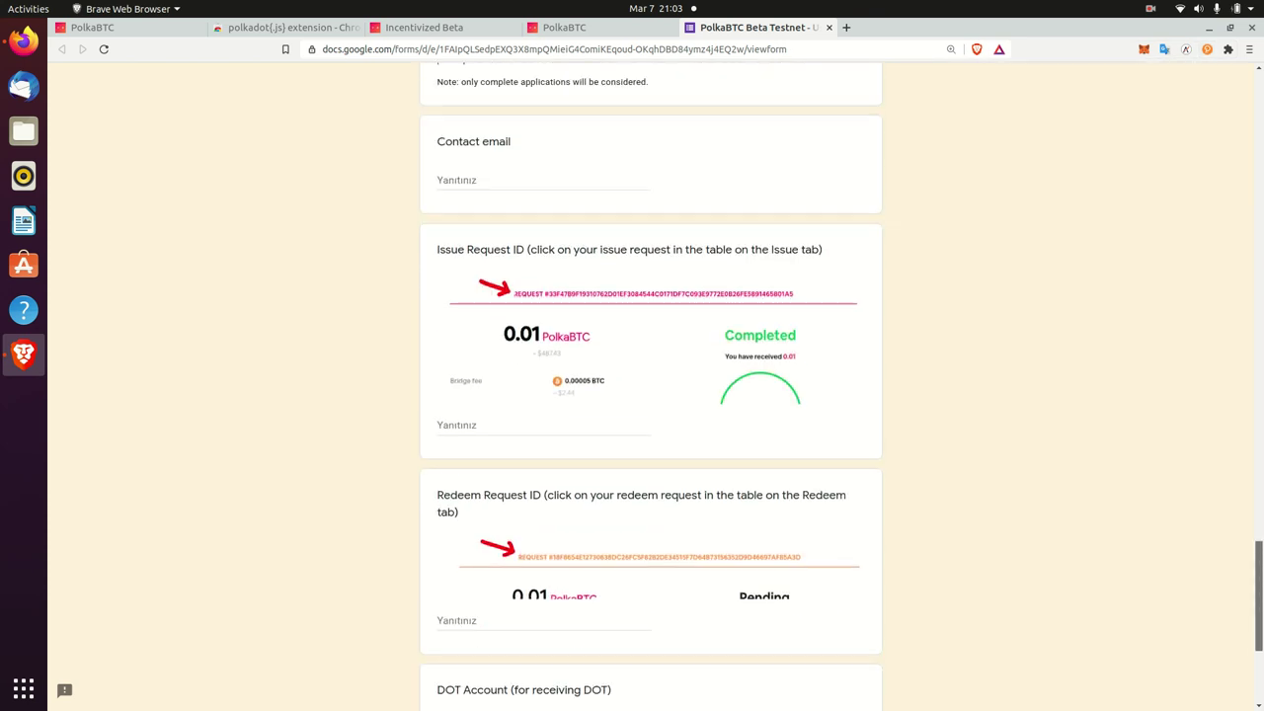
- Open a new tab and load polkadot.js.org
left_click(1206, 49)
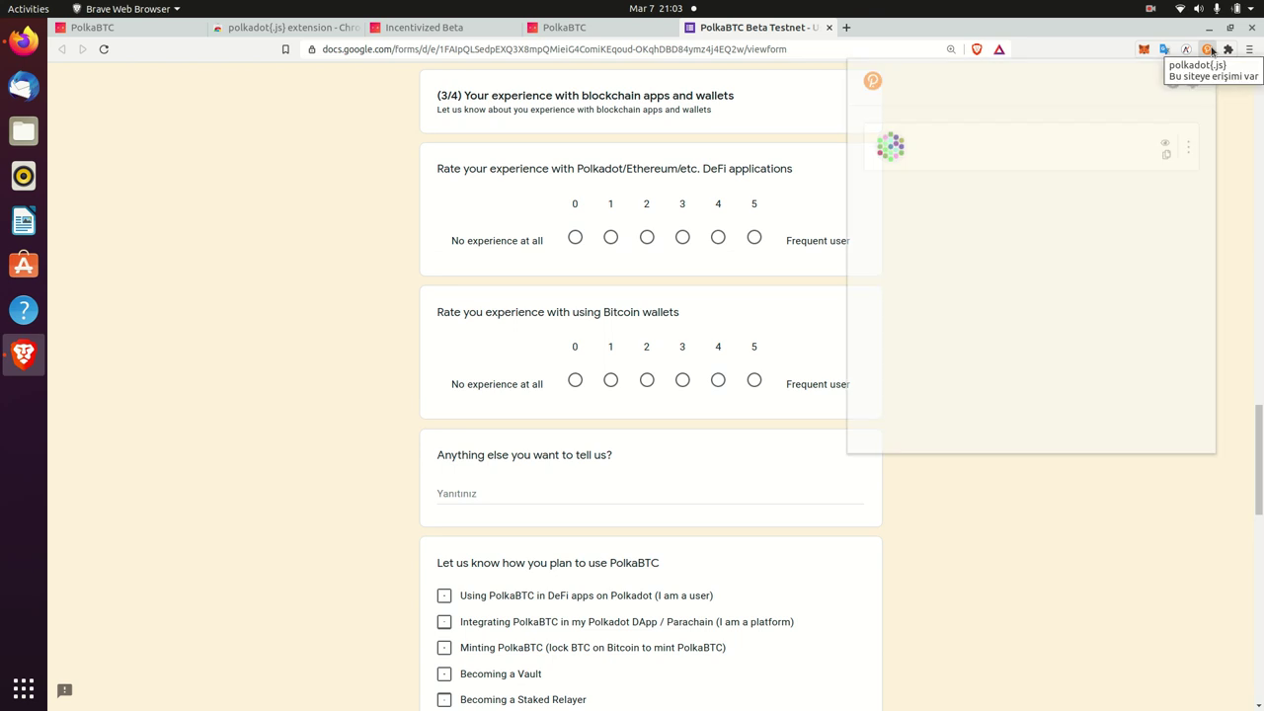
left_click(305, 189)
key("ctrl+t")
type("pol")
key("Return")
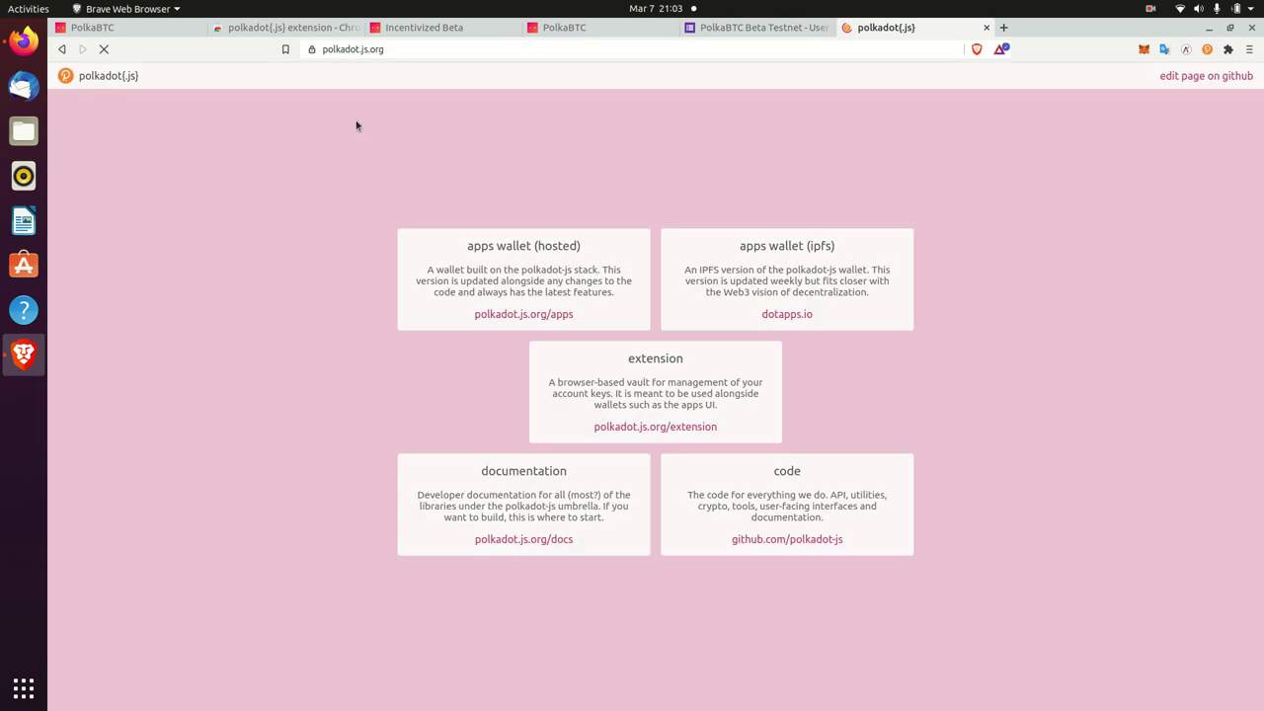
- Authorize the extension in polkadot.js apps and view the injected account's 0.0000 RING balance
left_click(505, 314)
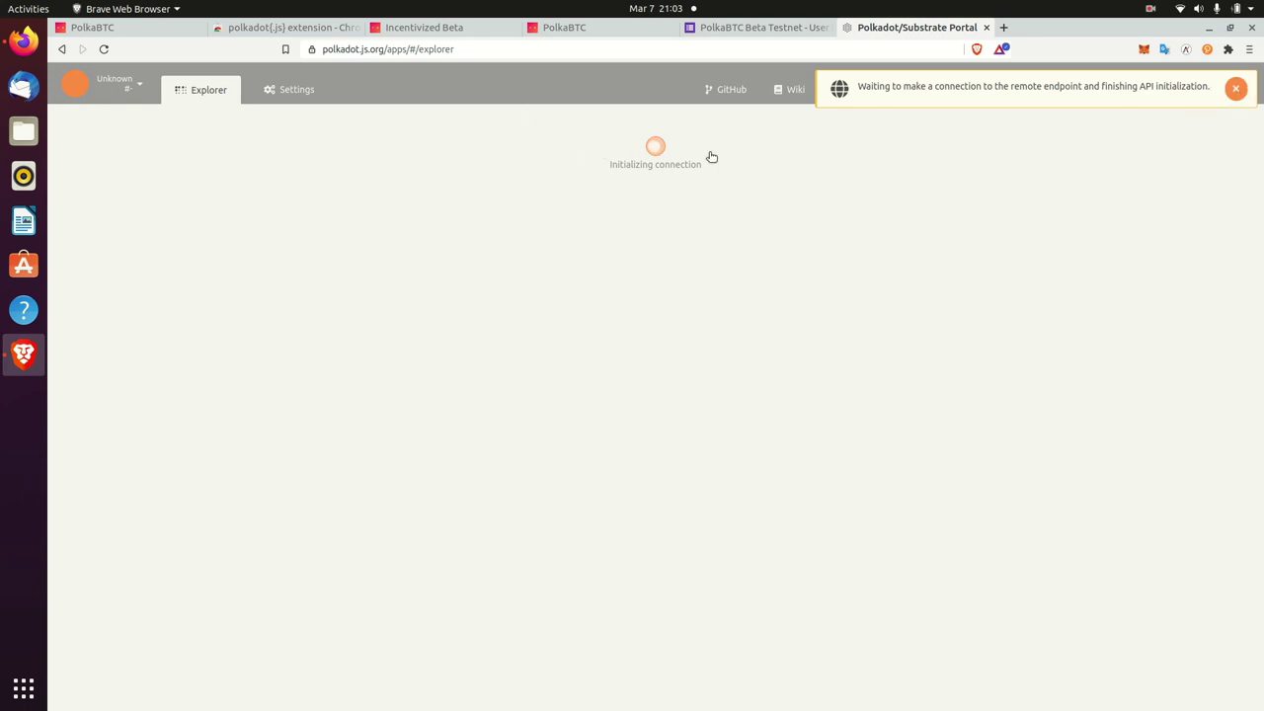
left_click(276, 330)
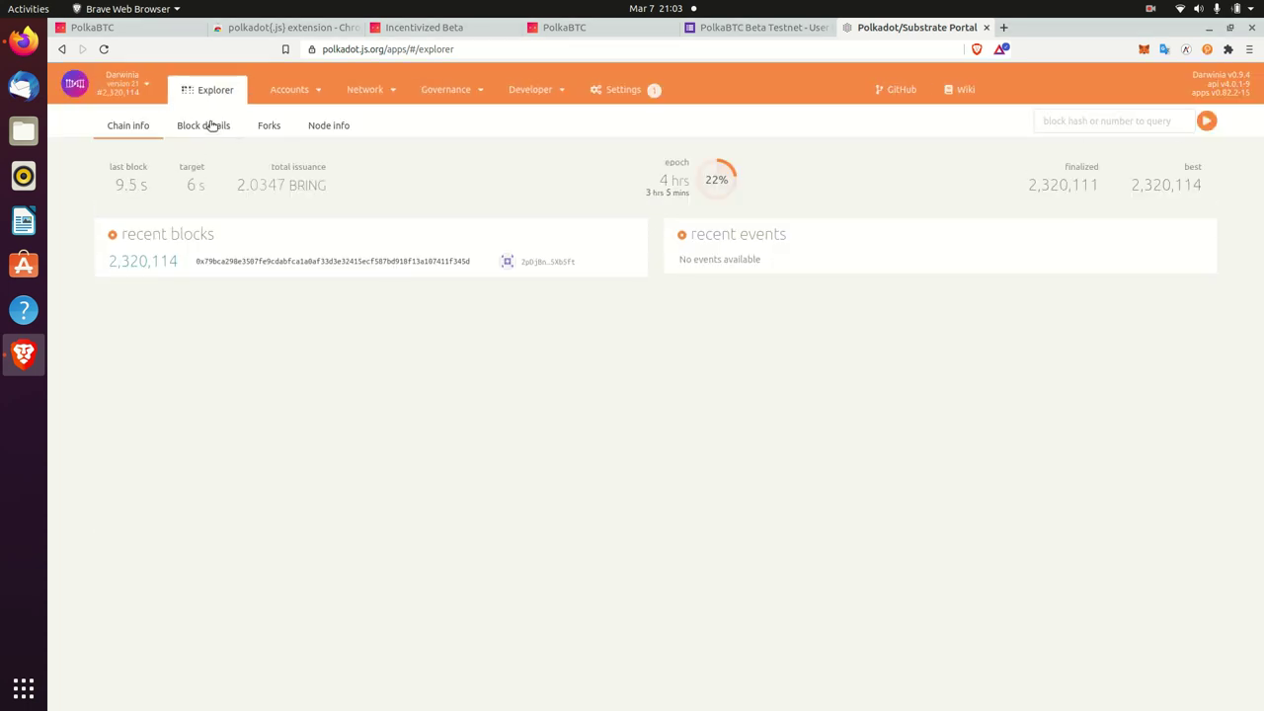
mouse_move(293, 90)
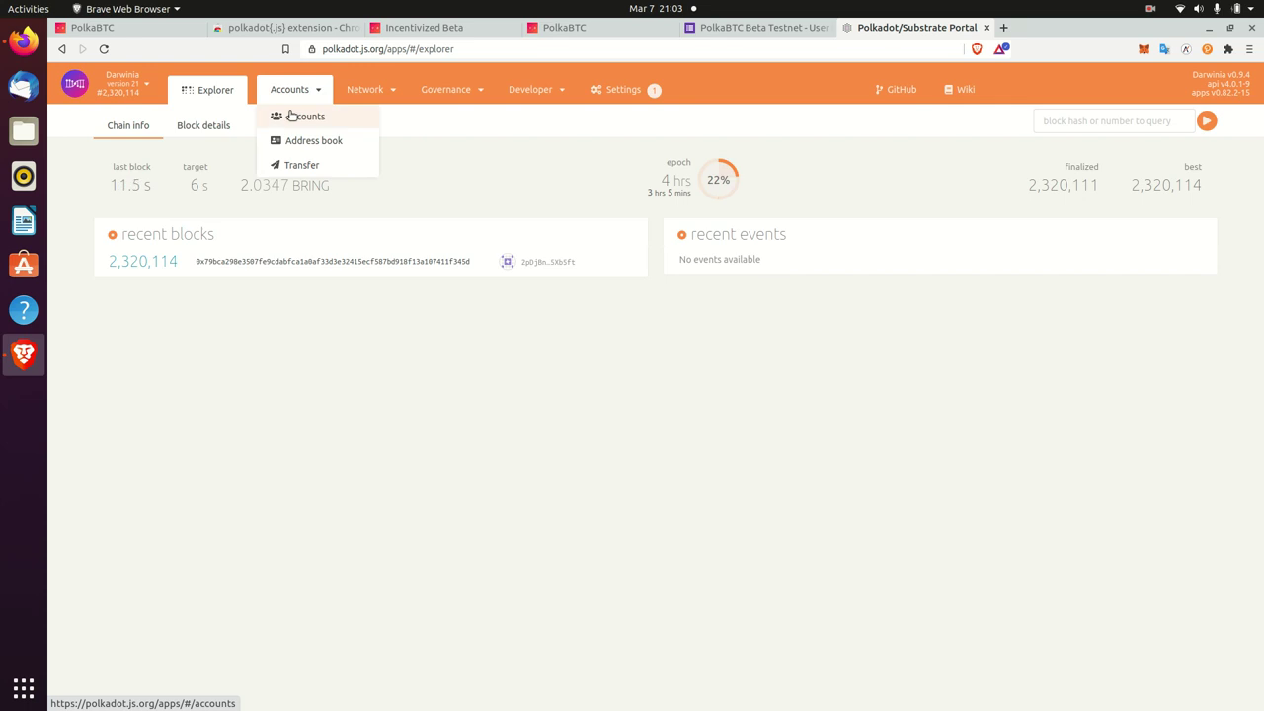
left_click(294, 115)
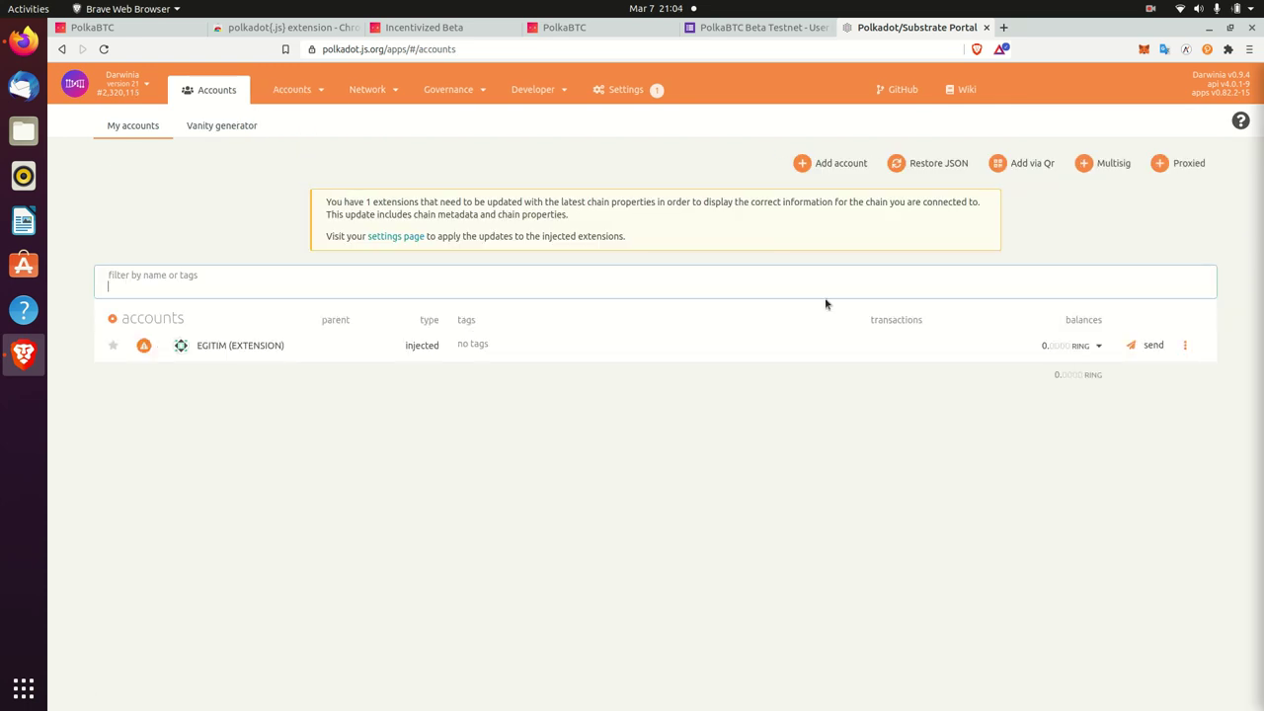
left_click(1083, 350)
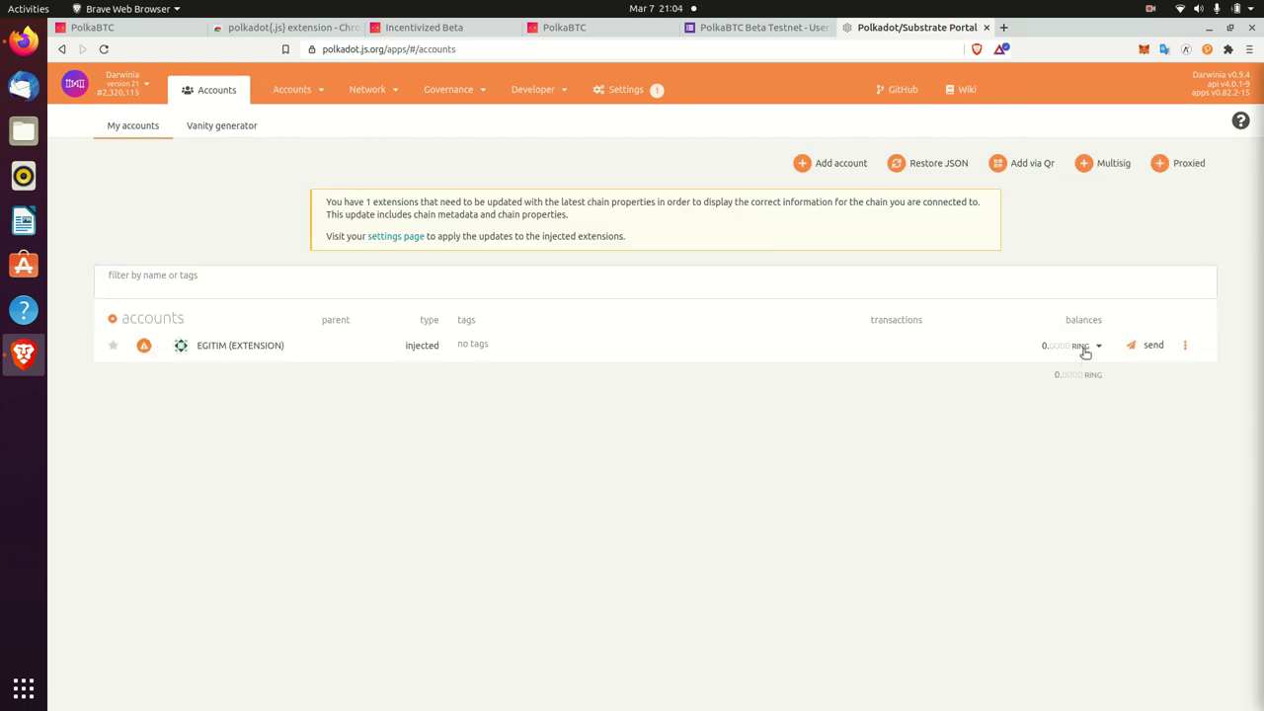
left_click(126, 84)
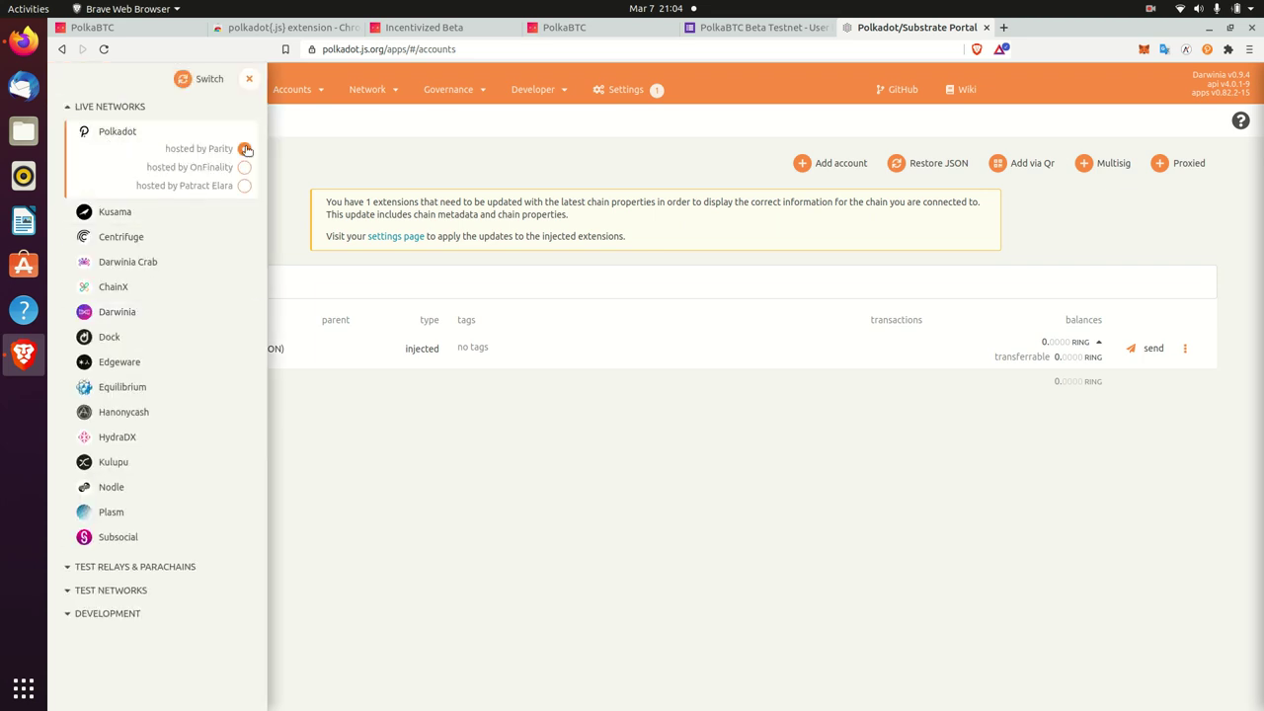
left_click(186, 79)
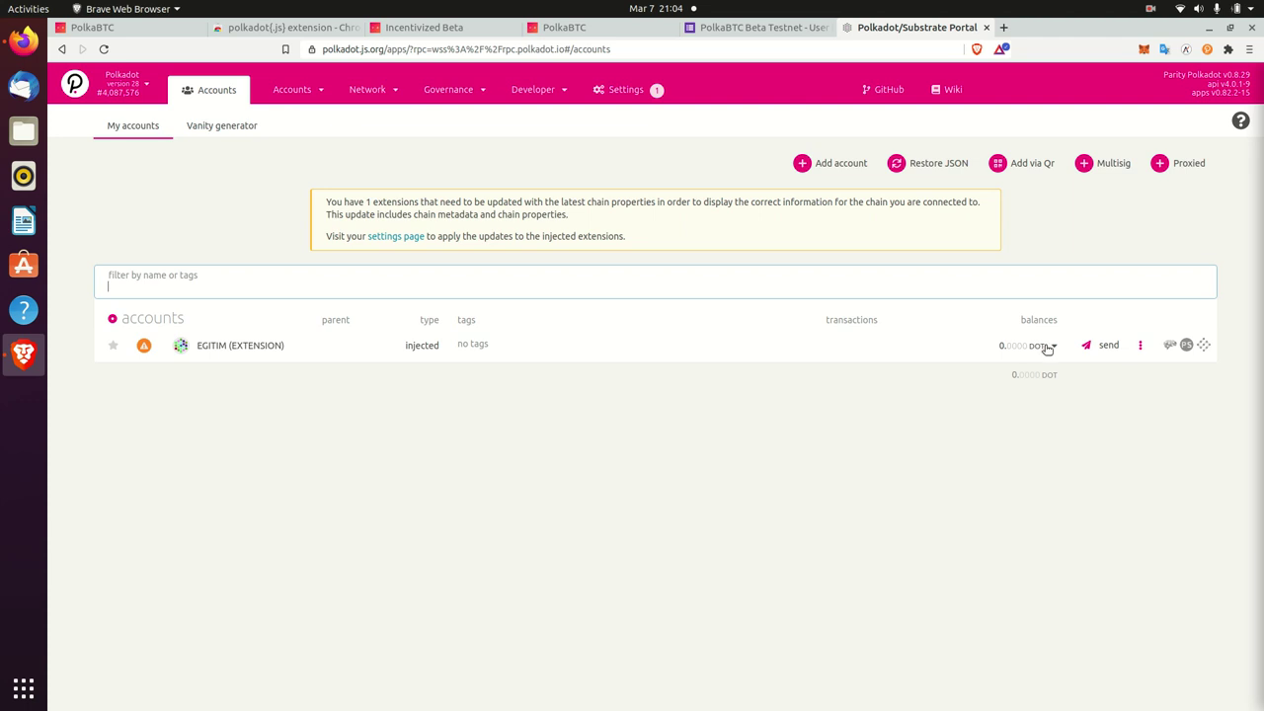
left_click(1045, 346)
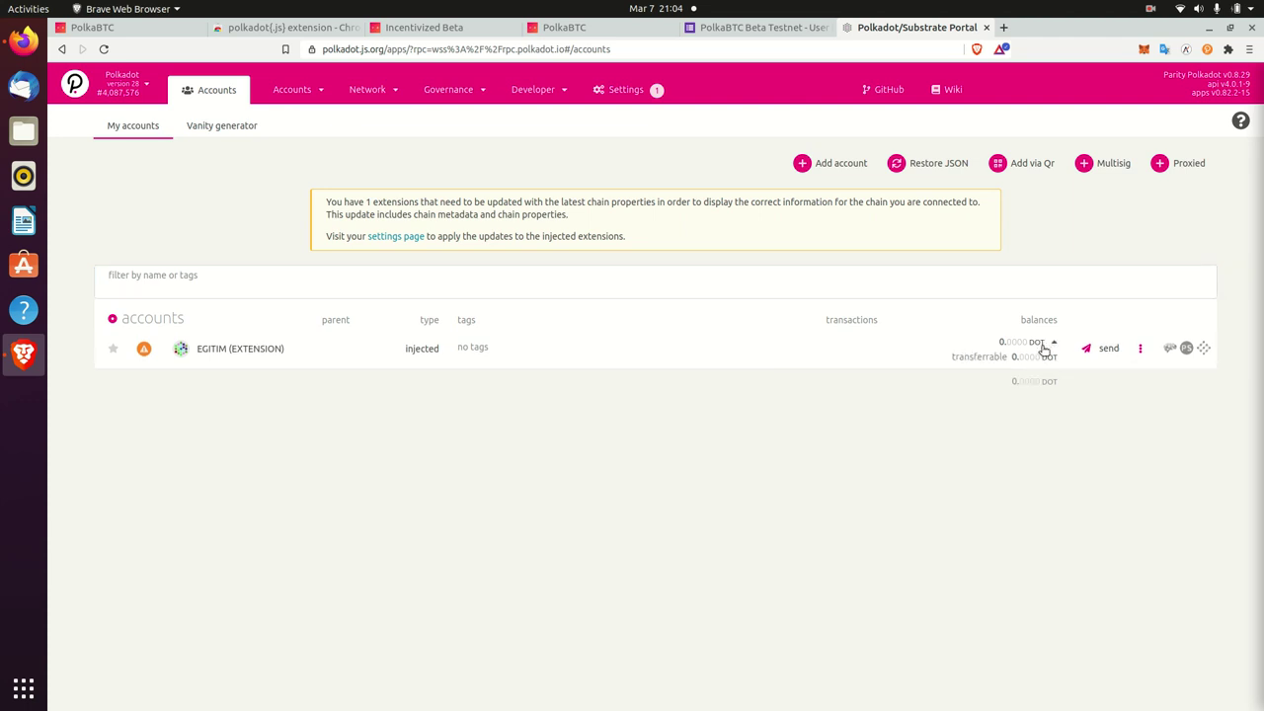
left_click(1041, 346)
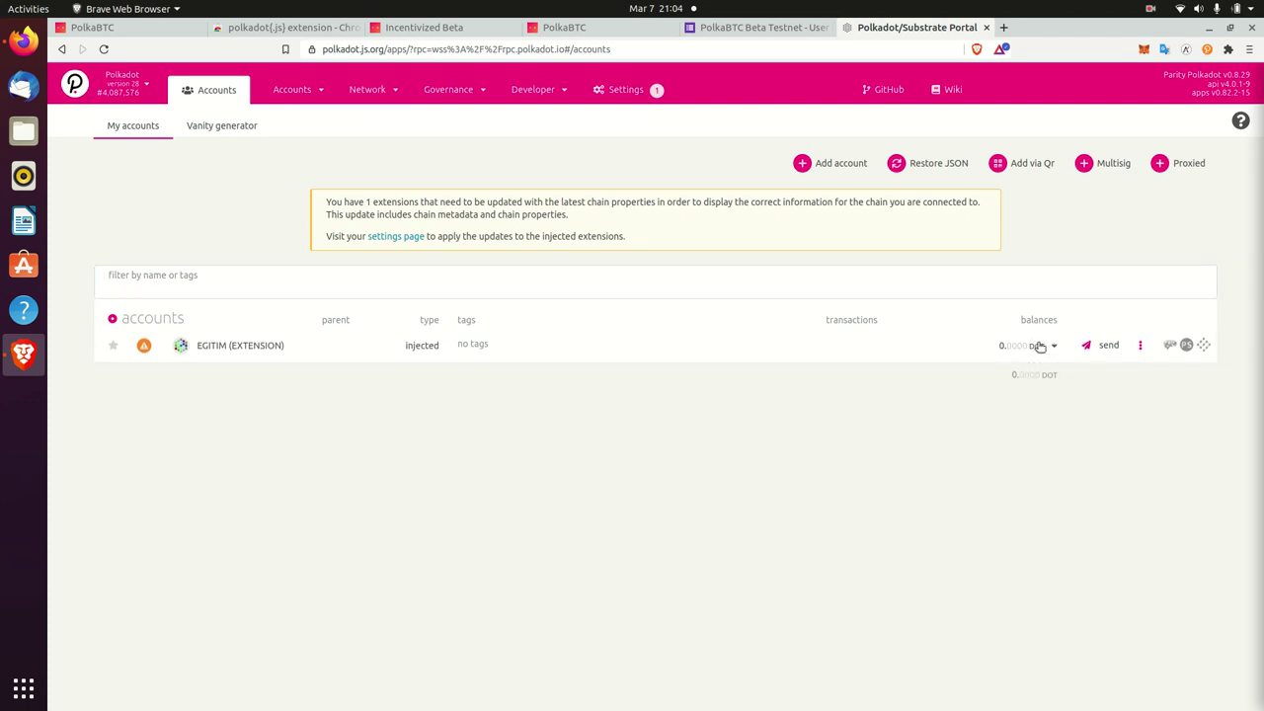
left_click(1039, 346)
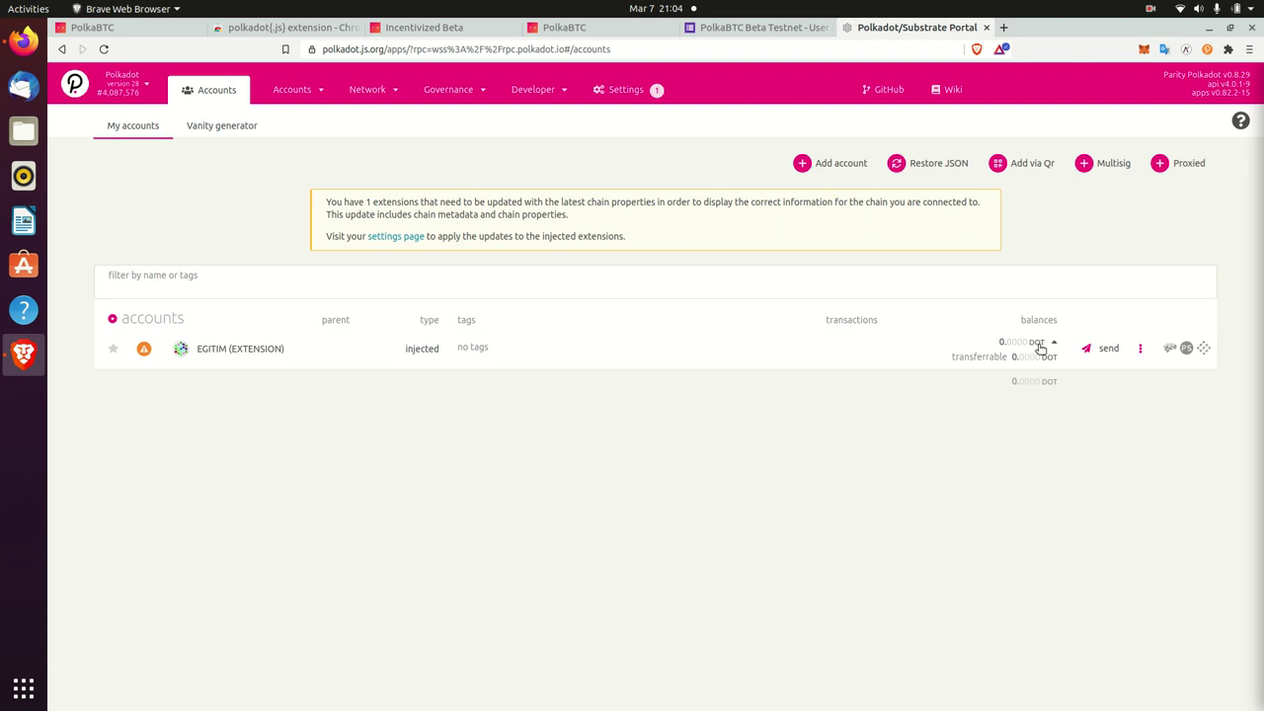
left_click(1040, 346)
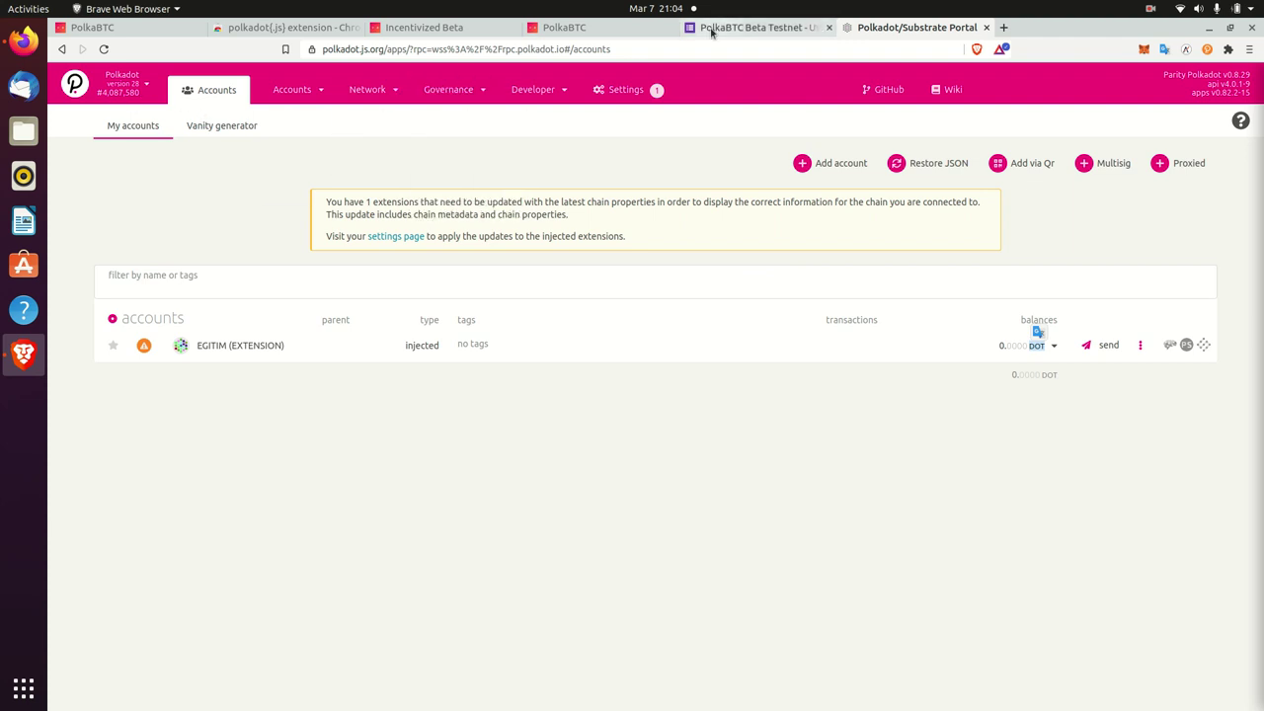
- Switch to the Incentivized Beta docs and read the DOT Rewards and Lottery (200 DOT) rules
left_click(546, 29)
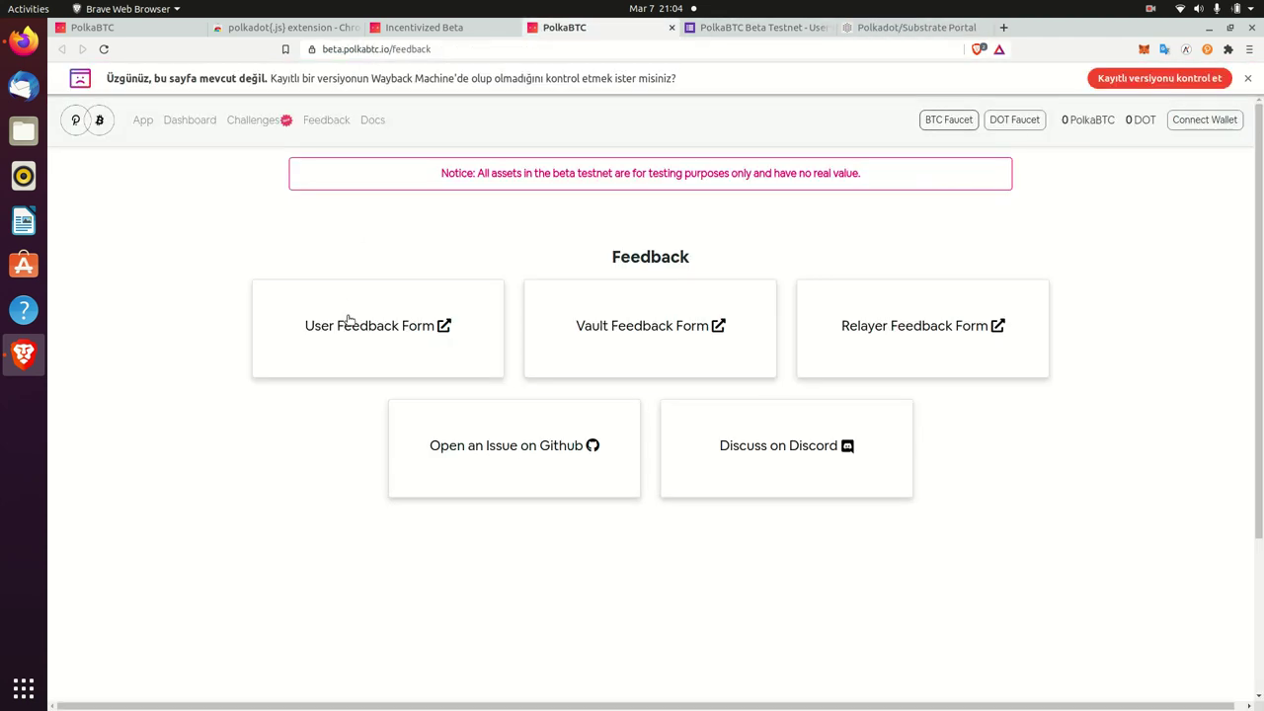
left_click(409, 29)
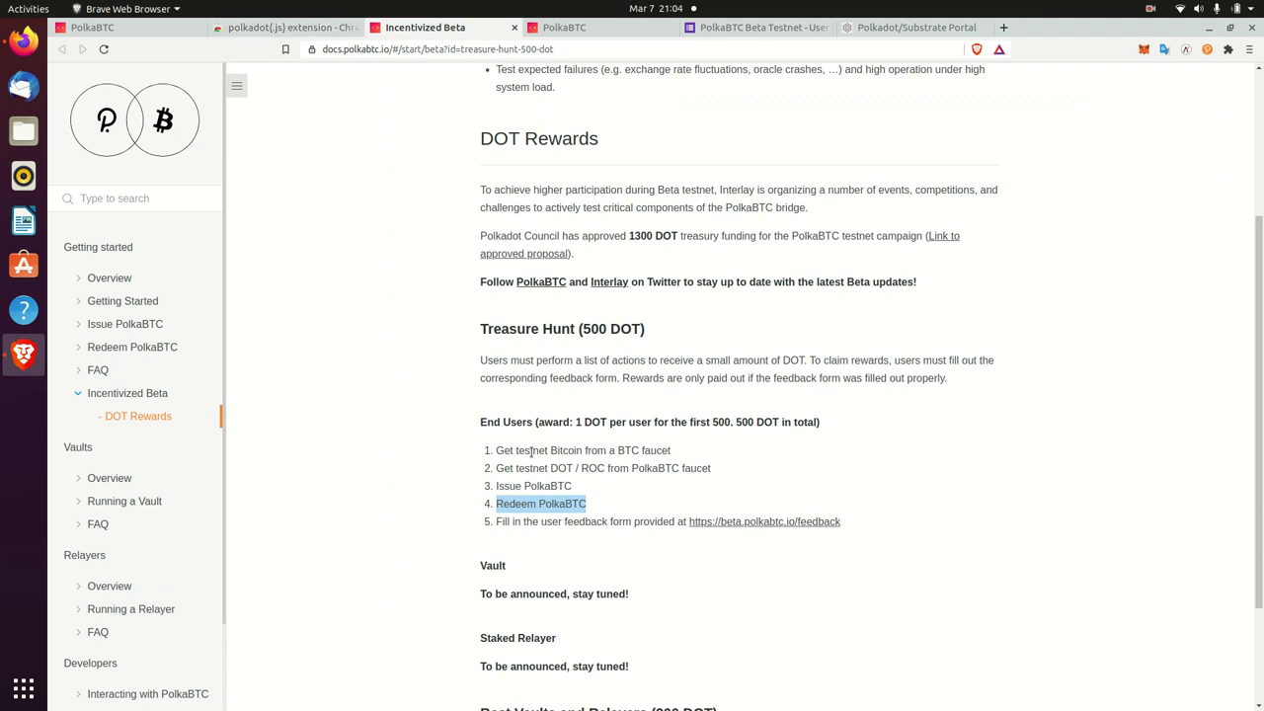
scroll(592, 547, "down", 1)
scroll(593, 547, "down", 2)
left_click_drag(520, 434, 720, 647)
left_click(719, 645)
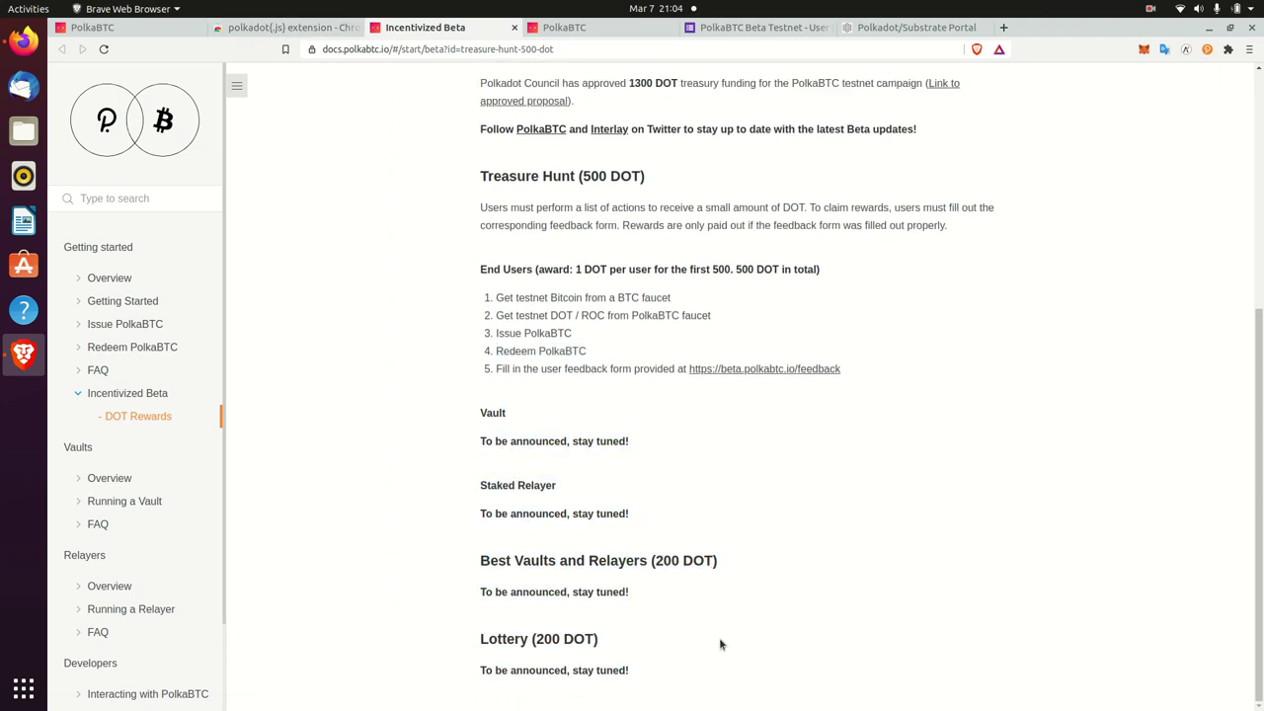
left_click_drag(465, 632, 668, 663)
left_click(847, 621)
- Review the Best Vaults and Relayers and Treasure Hunt rules, then return to the PolkaBTC Issue form
scroll(849, 621, "up", 1)
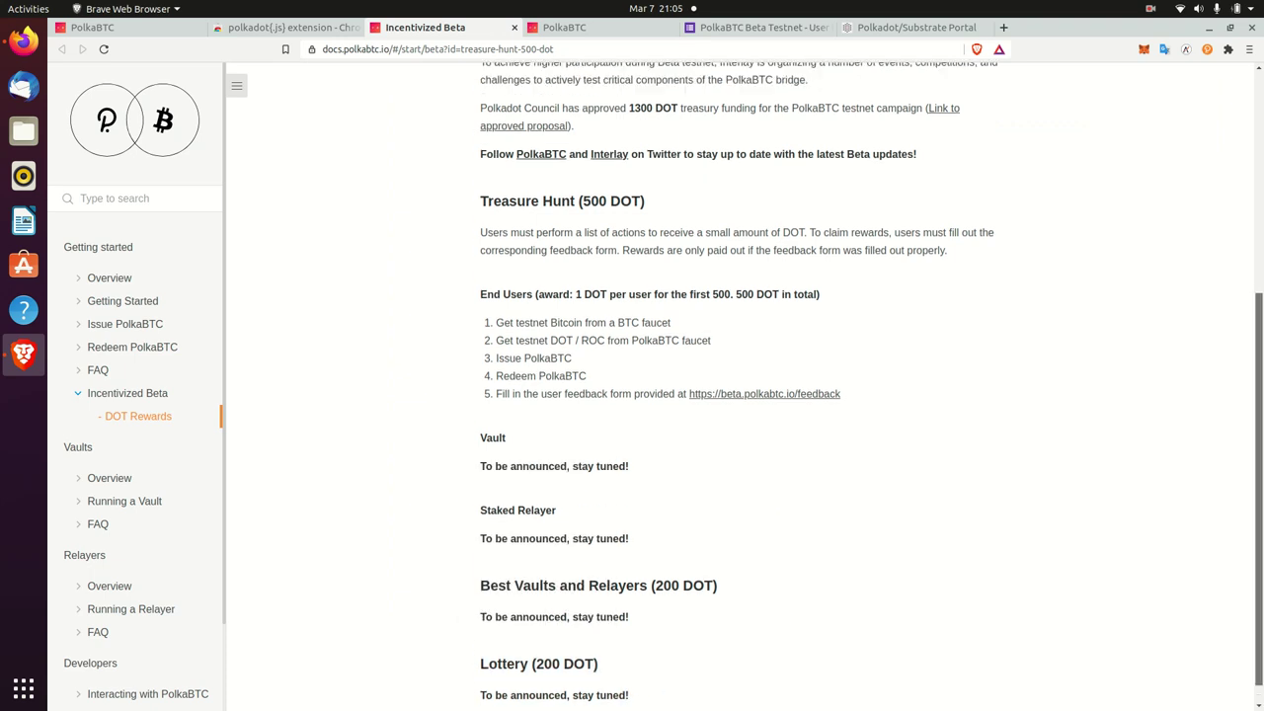
left_click_drag(601, 562, 702, 603)
left_click(767, 619)
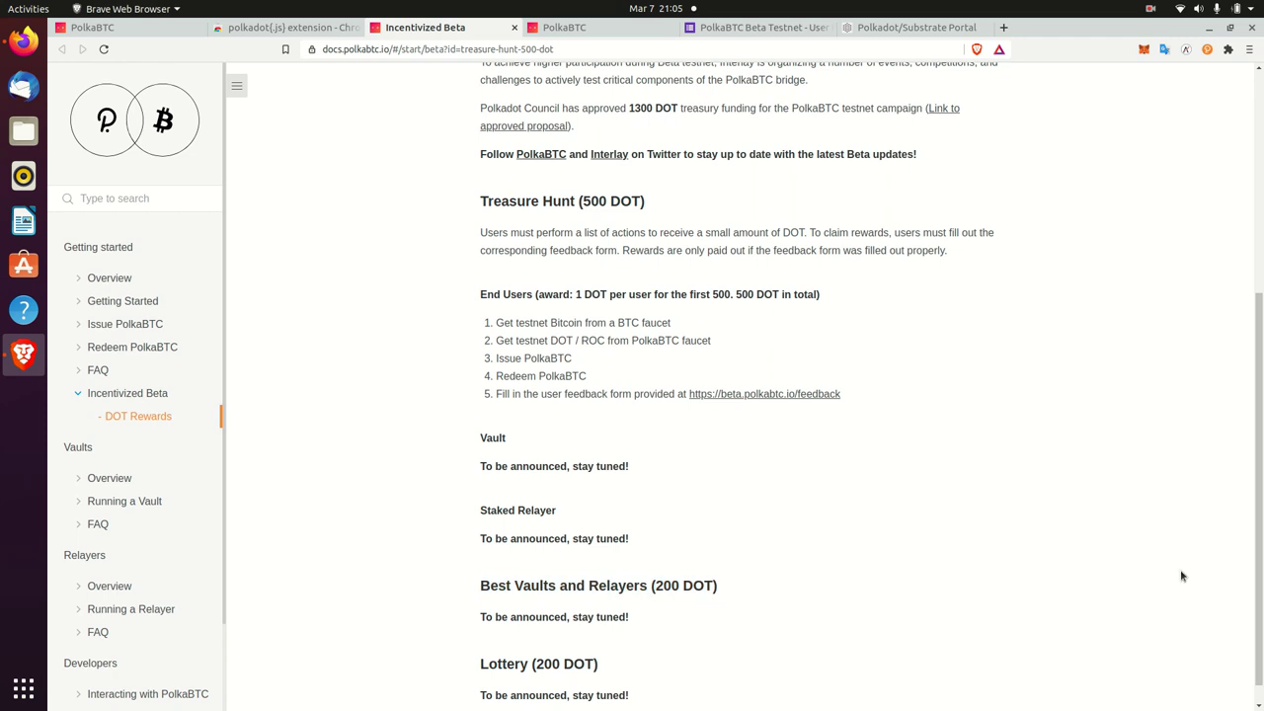
scroll(1240, 444, "up", 4)
scroll(1240, 445, "up", 3)
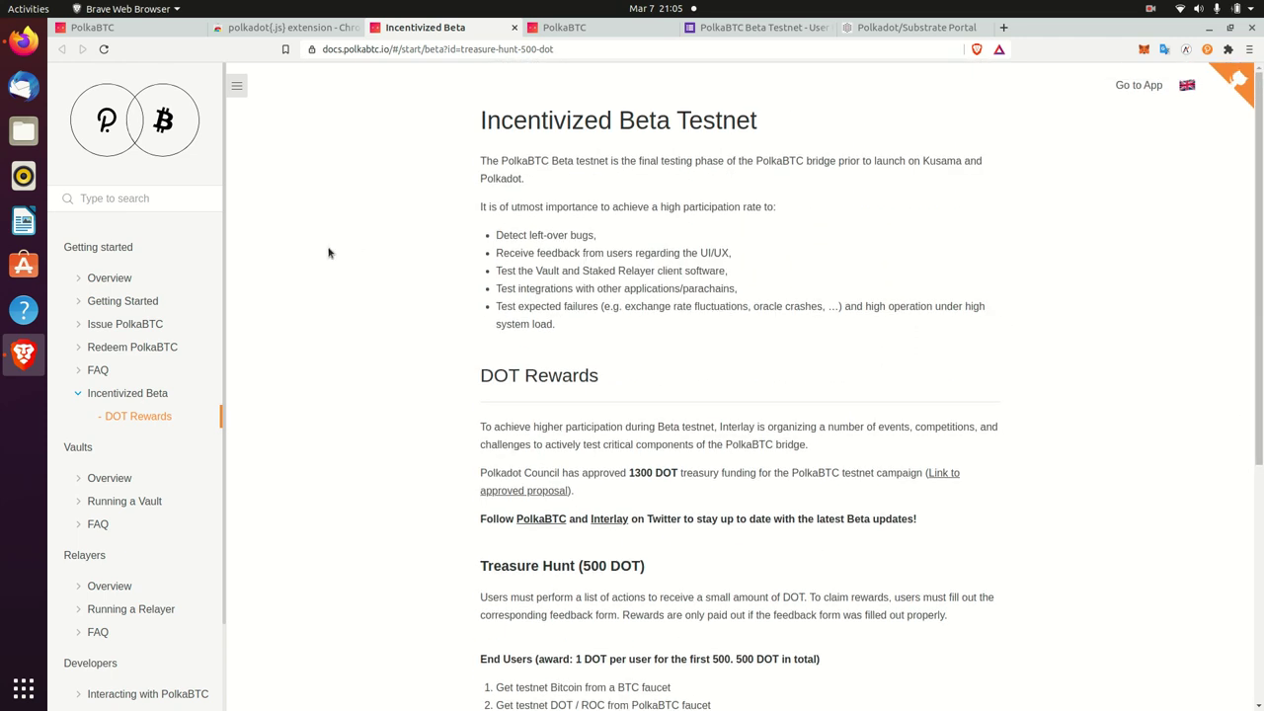
scroll(329, 252, "down", 7)
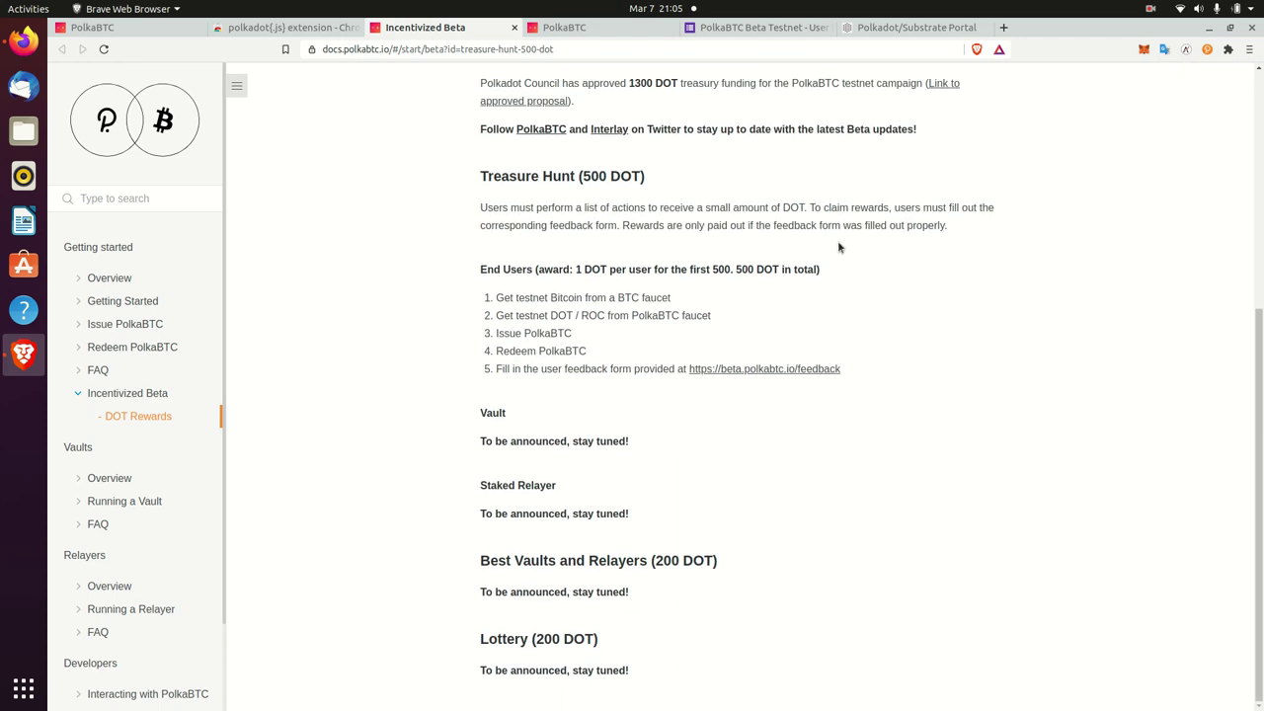
scroll(1258, 444, "up", 7)
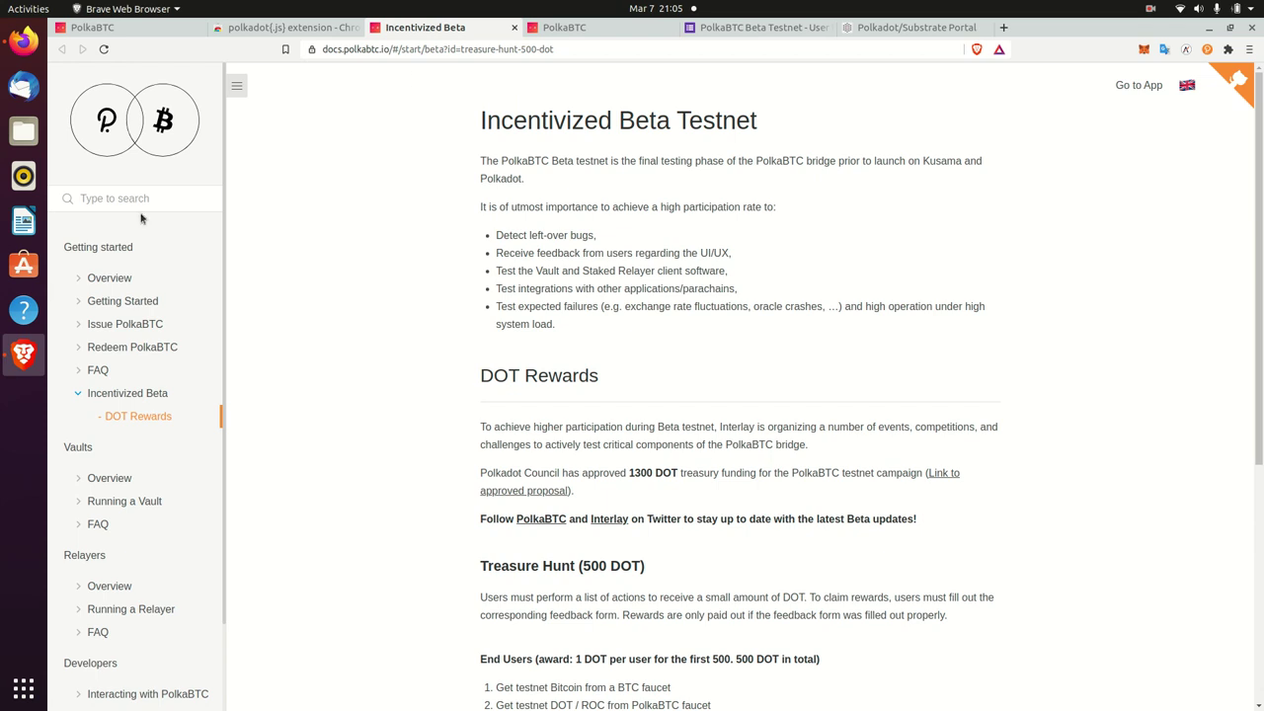
left_click(131, 29)
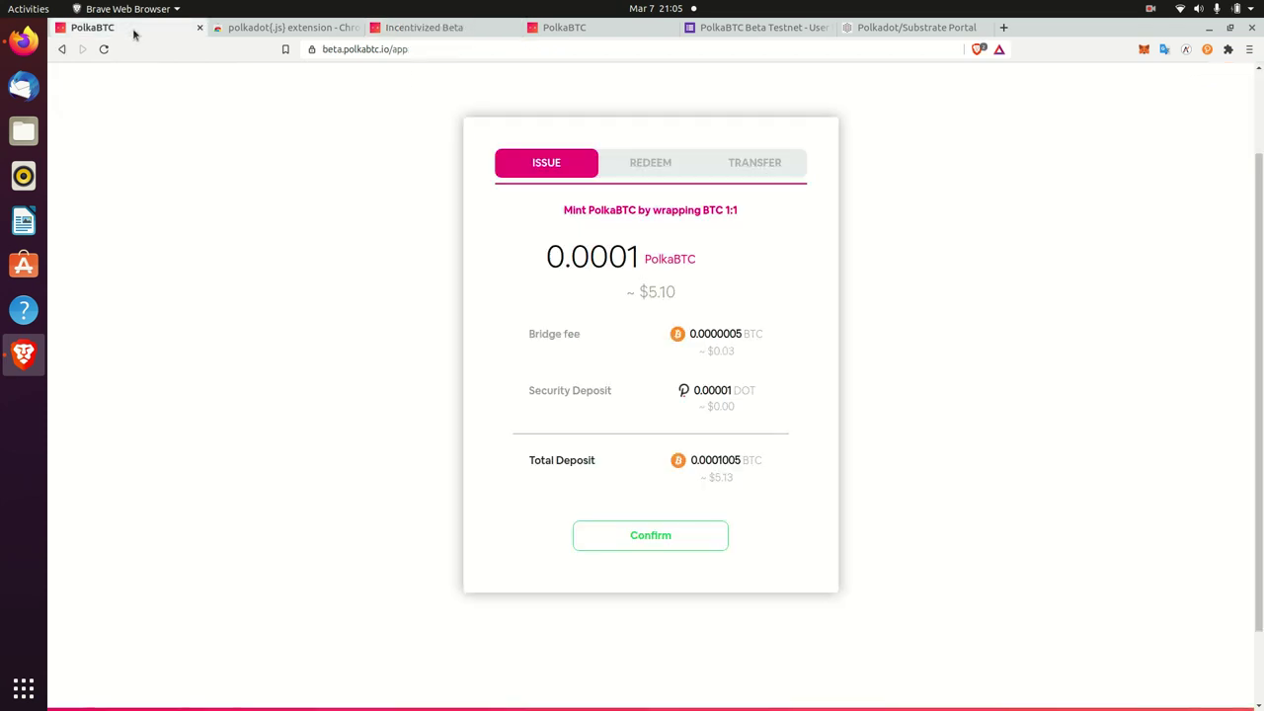
- Confirm and sign the 0.0001 PolkaBTC issue request in polkadot{.js}
left_click(677, 548)
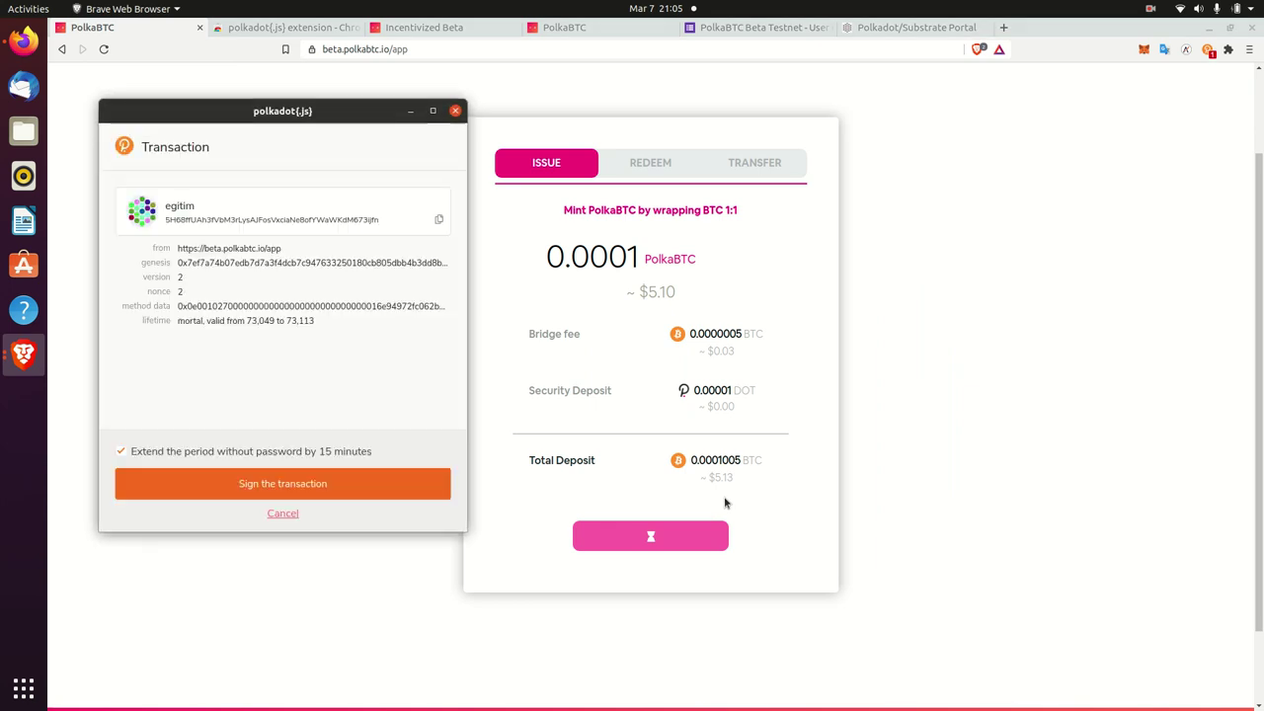
left_click(380, 485)
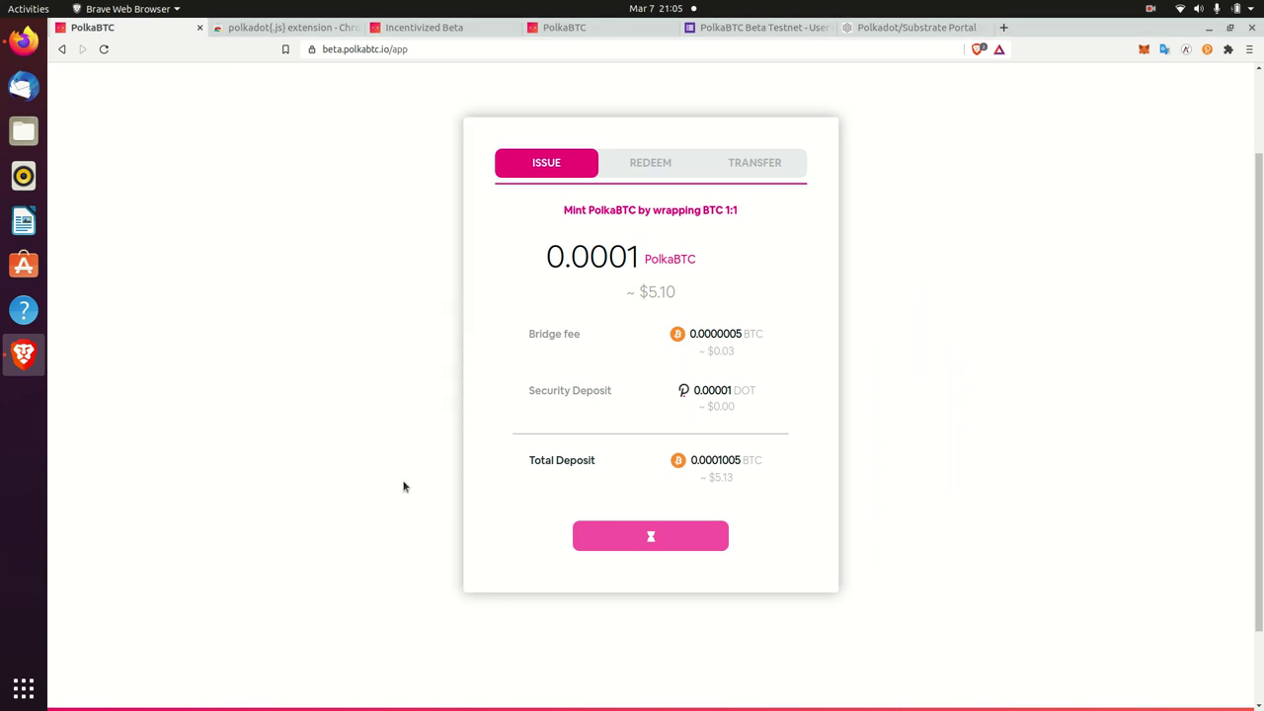
scroll(402, 486, "down", 2)
scroll(402, 486, "up", 4)
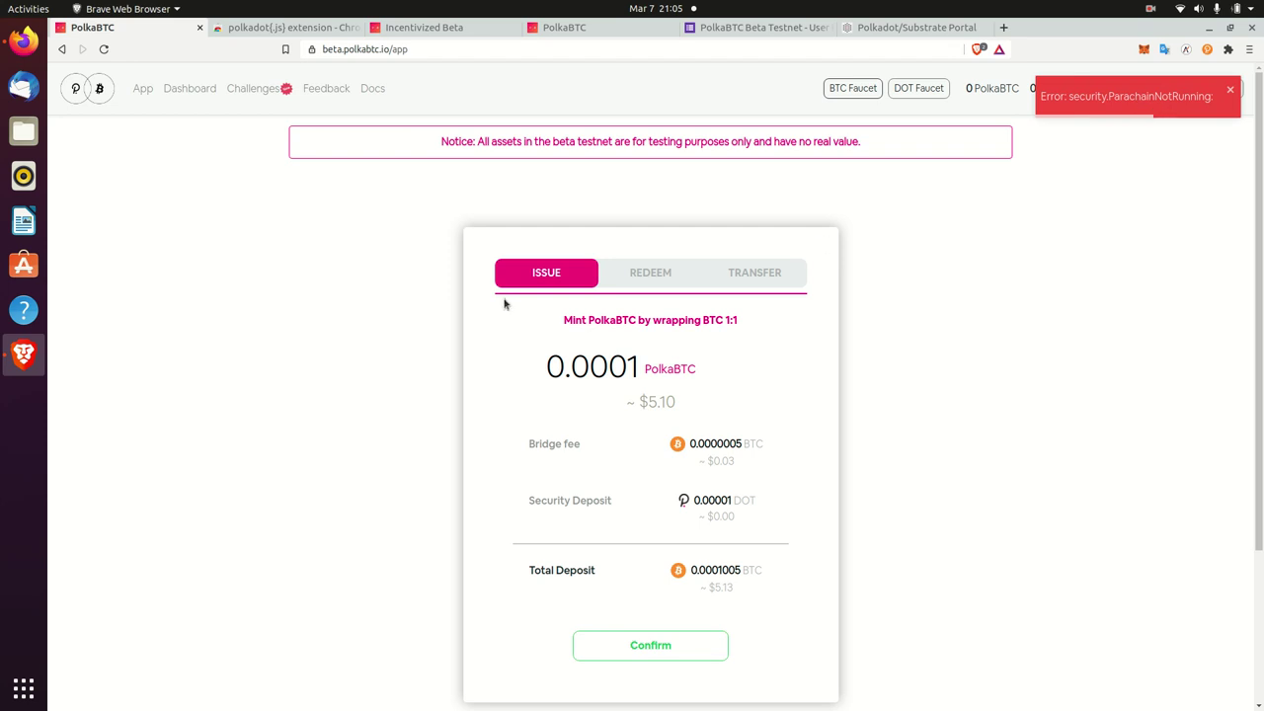
- Dismiss the security.ParachainNotRunning error and switch to the Firefox window's Redeem form
left_click(1229, 89)
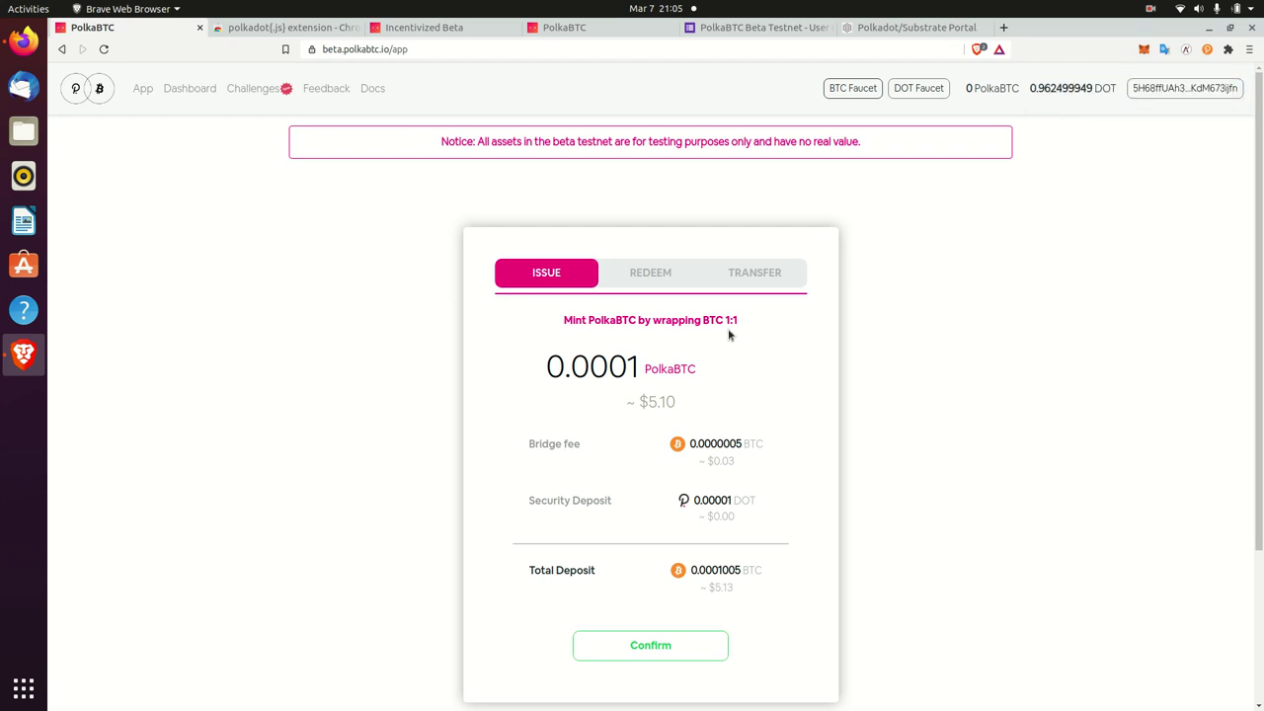
scroll(283, 453, "down", 3)
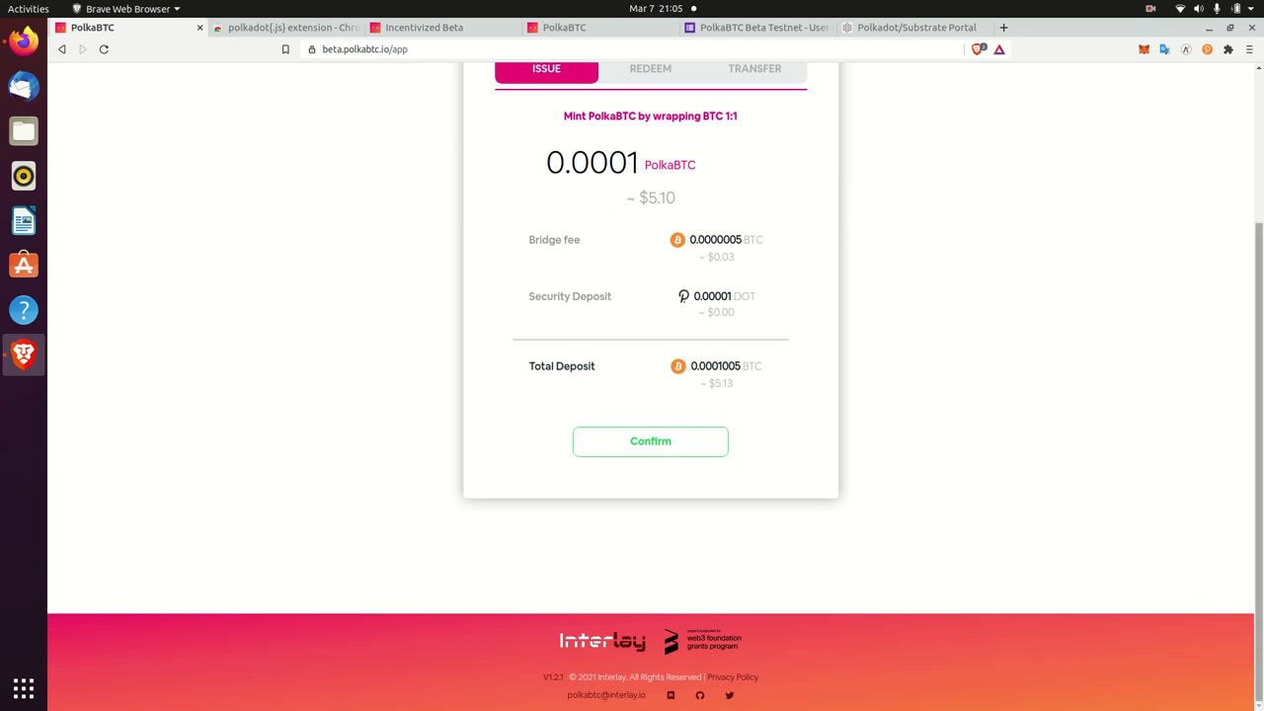
scroll(1202, 600, "up", 3)
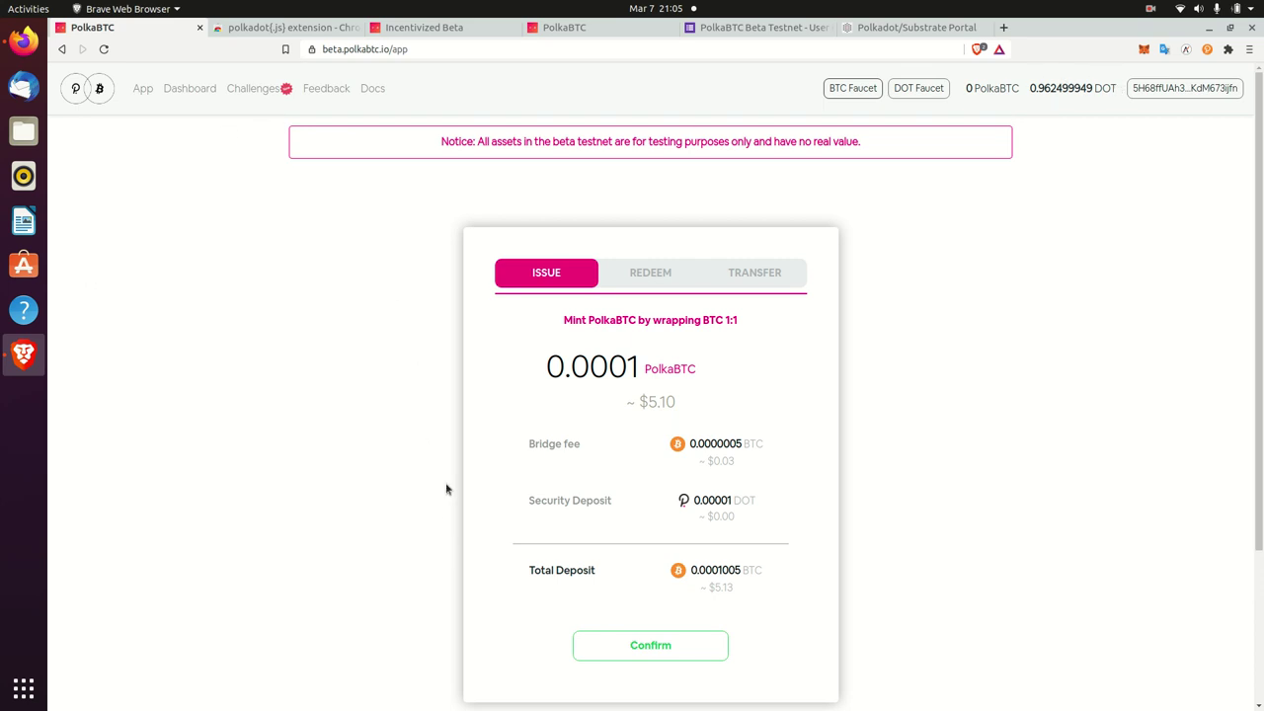
scroll(439, 509, "down", 3)
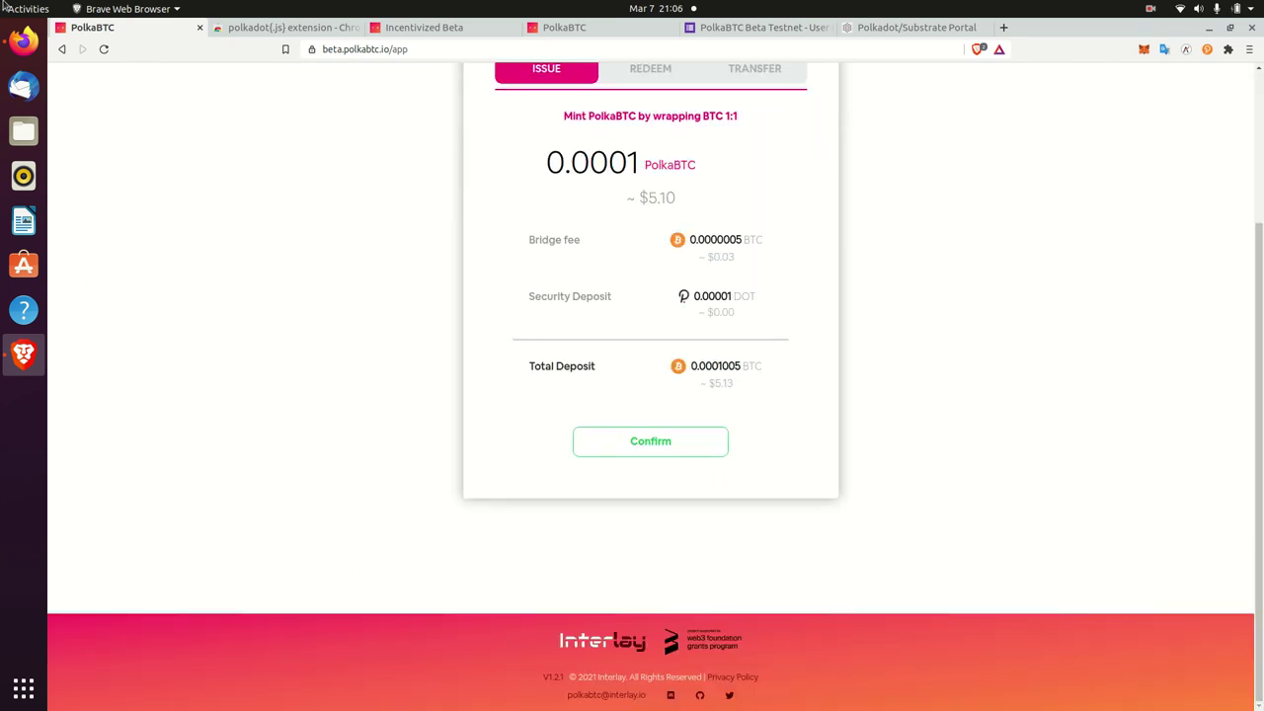
left_click(24, 39)
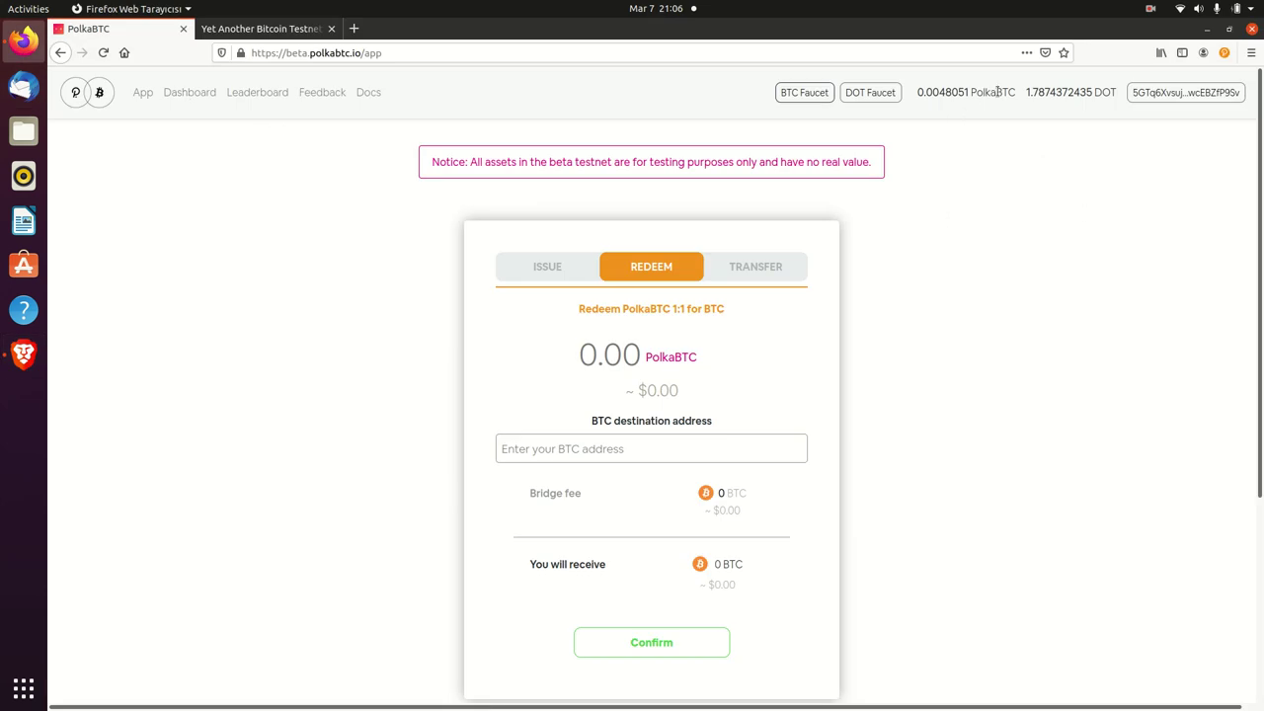
left_click_drag(1016, 92, 924, 92)
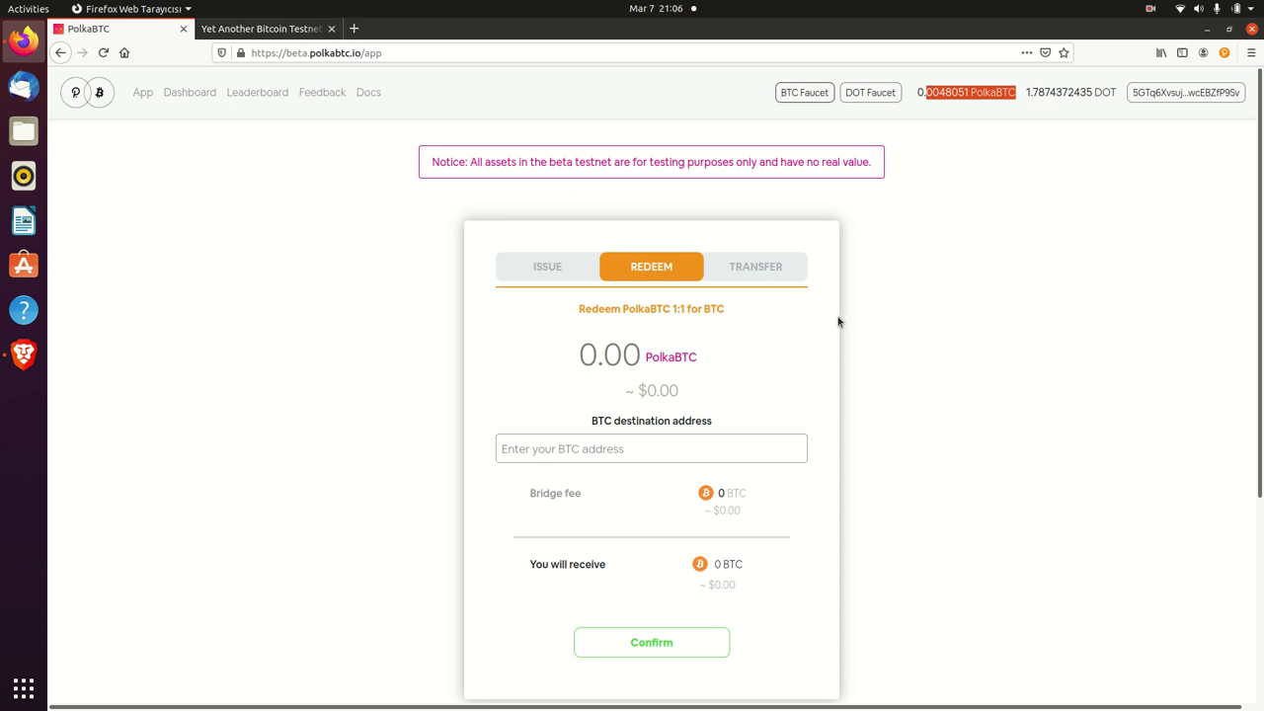
left_click(945, 324)
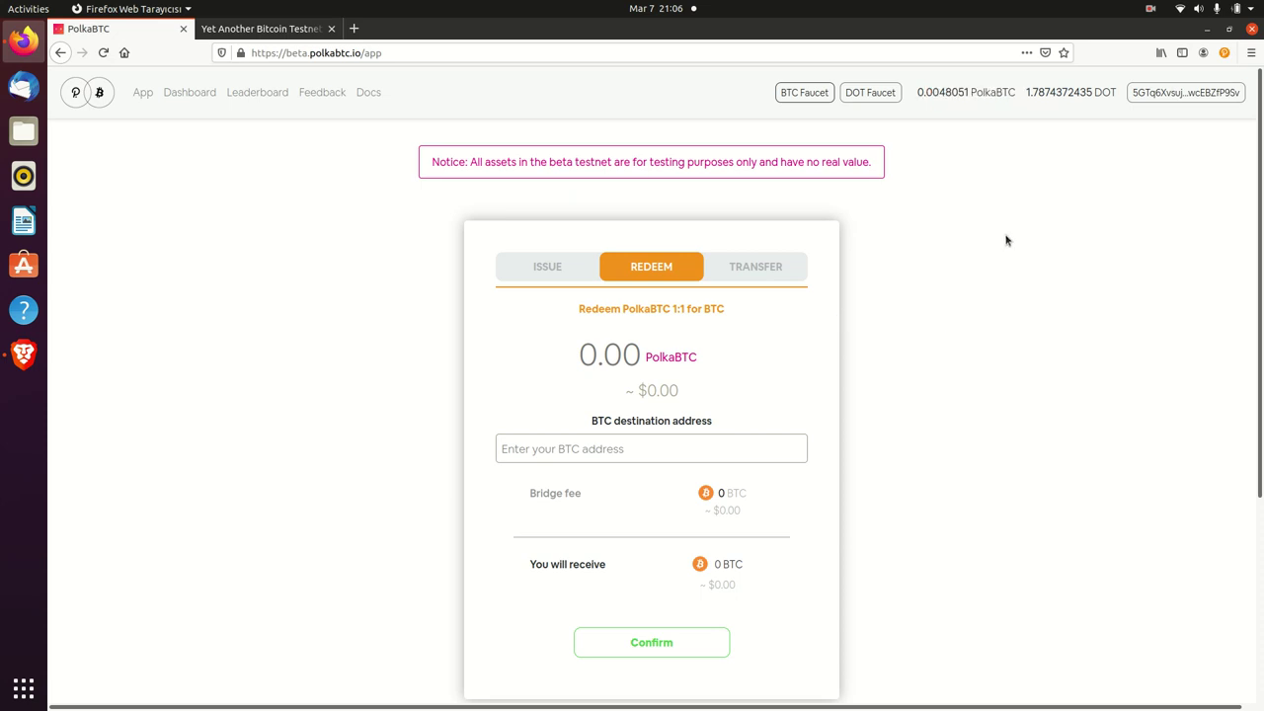